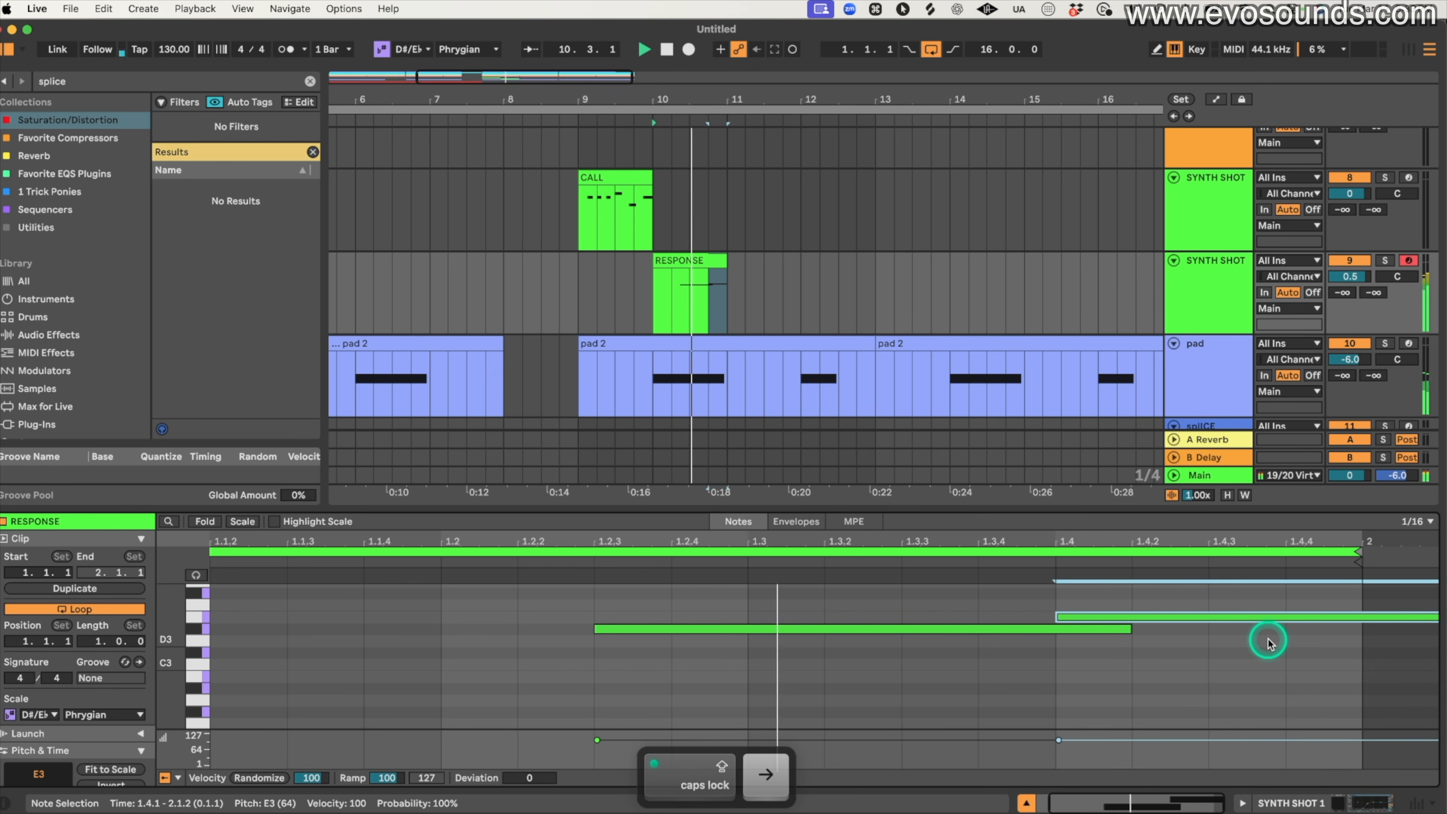
- Try duplicating the CALL clip to bar 11 on its own track
{"action": "left_click", "coordinate": [729, 270]}
{"action": "key", "text": "space"}
{"action": "left_click_drag", "start_coordinate": [724, 235], "coordinate": [582, 229]}
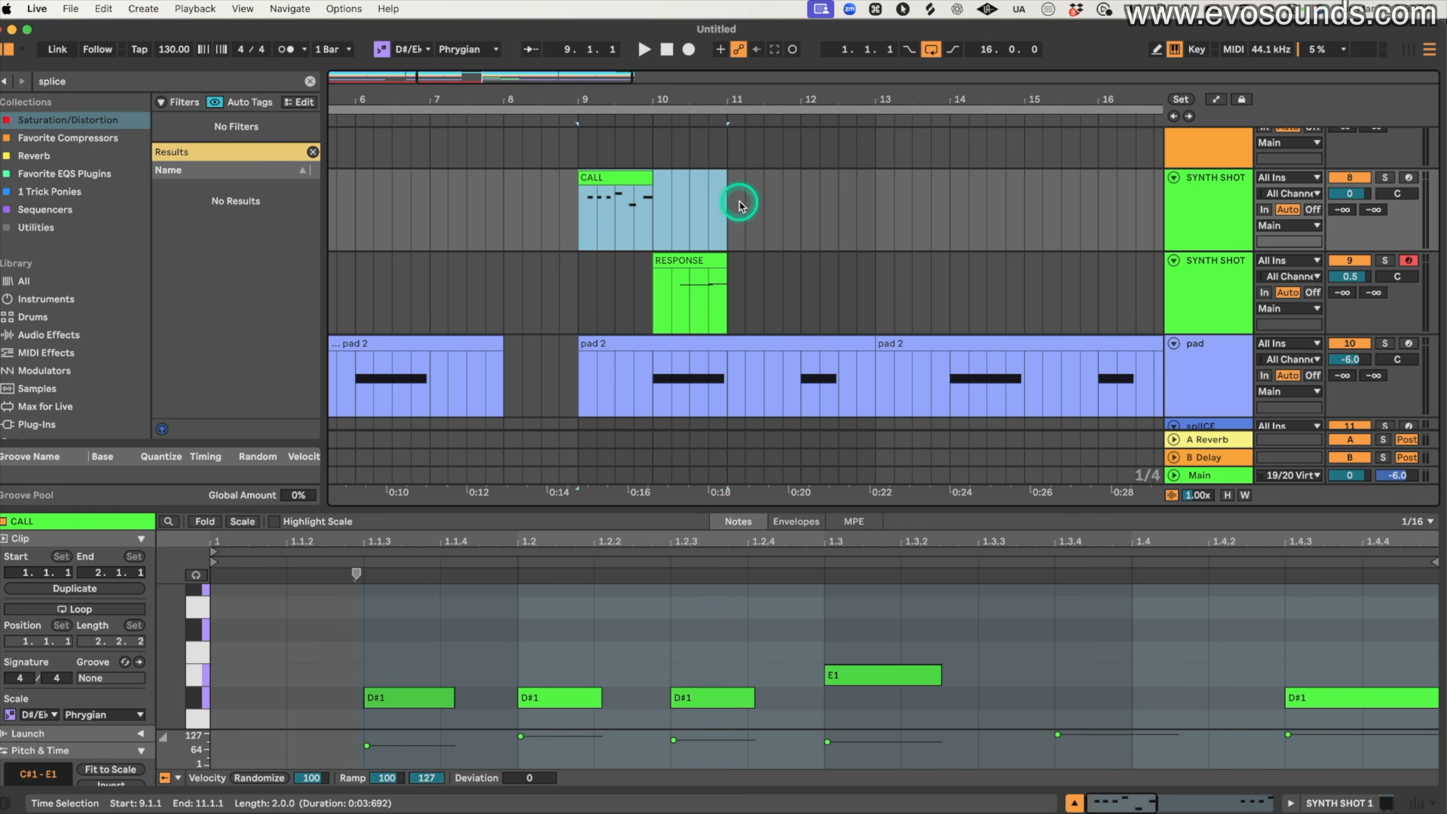
{"action": "key", "text": "super+d"}
{"action": "left_click", "coordinate": [766, 179]}
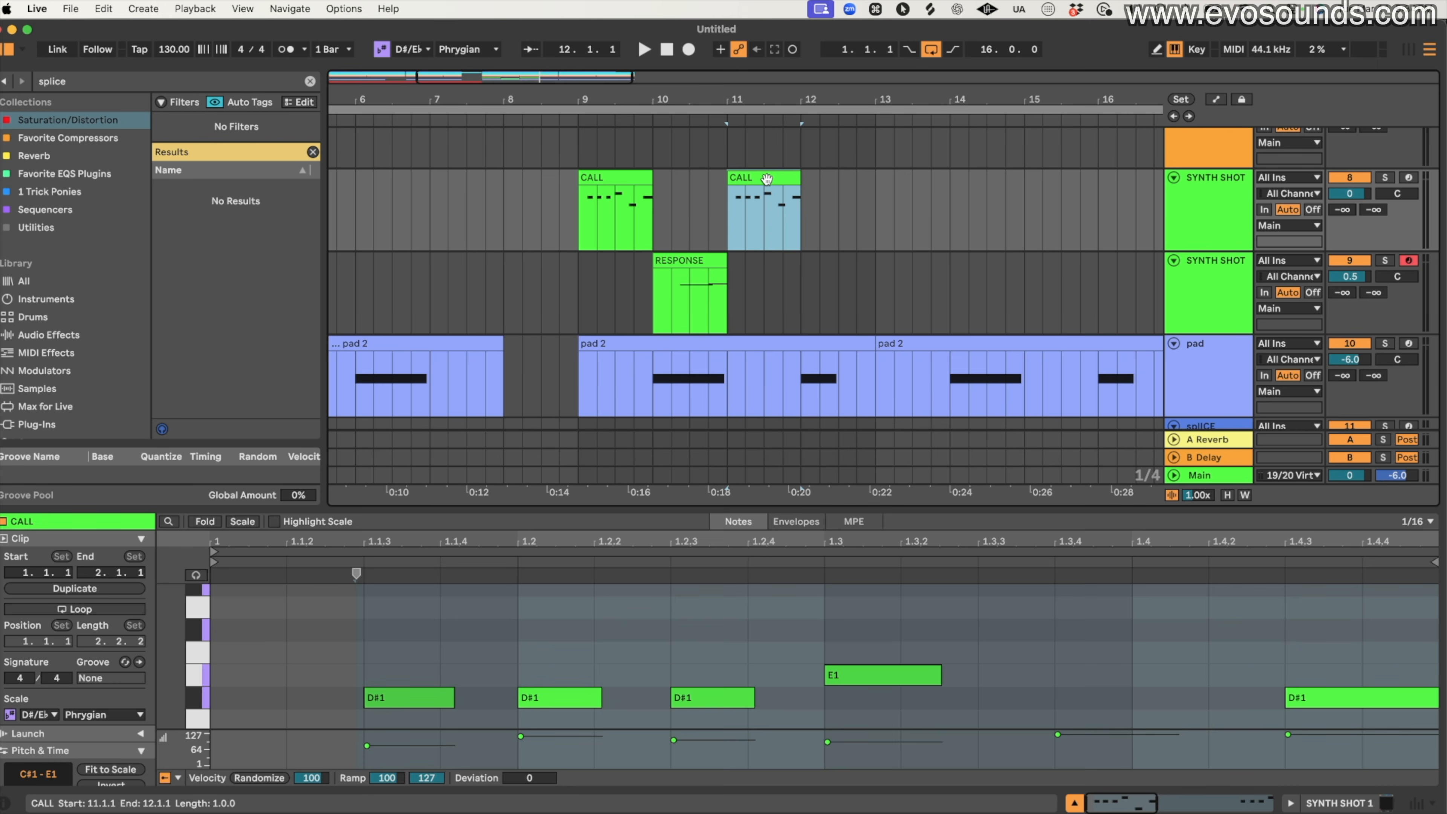
{"action": "key", "text": "BackSpace"}
{"action": "left_click", "coordinate": [1208, 233]}
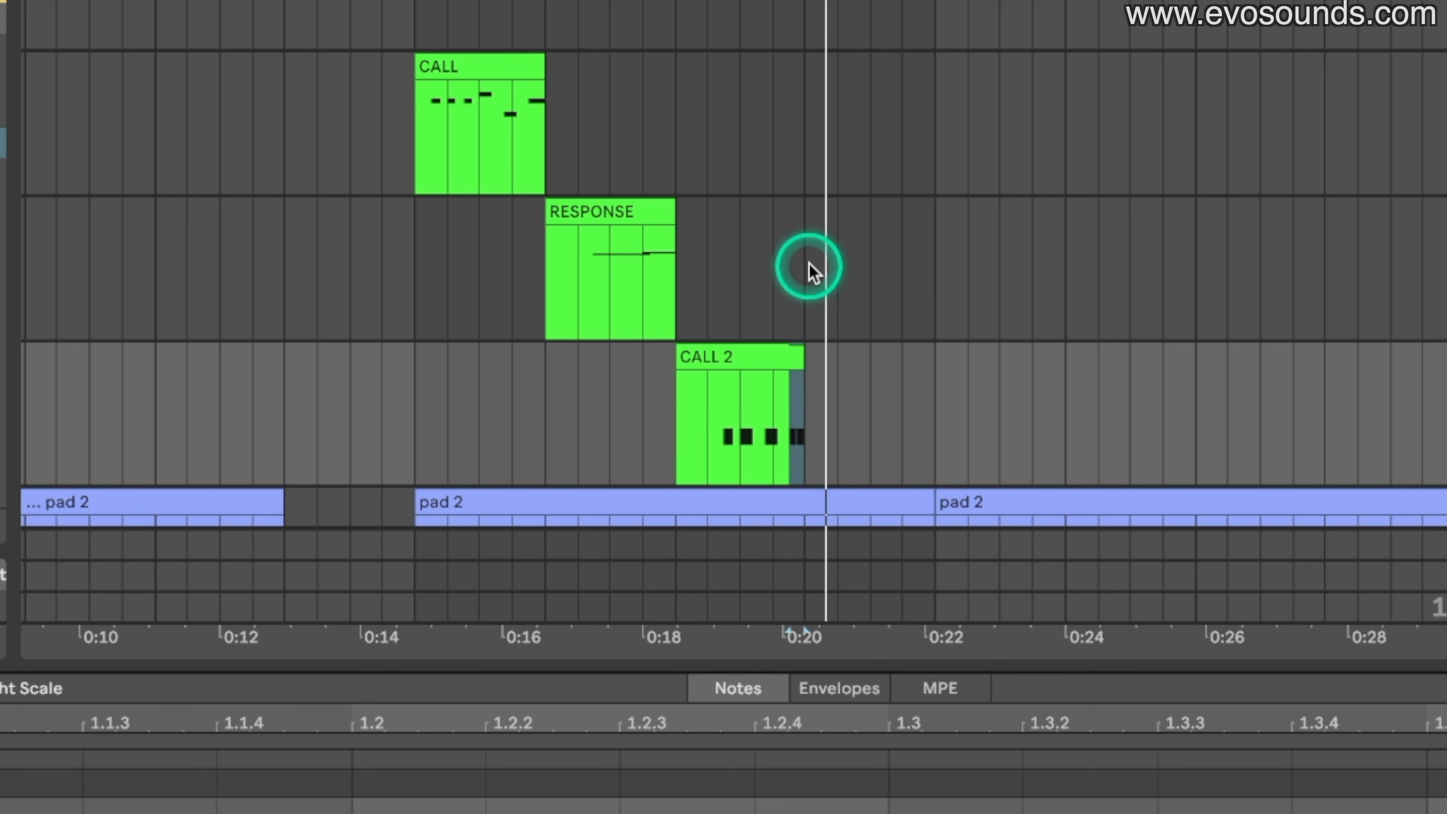
- Copy the RESPONSE clip to bar 12 on the same track, right after the CALL 2 clip
{"action": "scroll", "coordinate": [811, 264], "scroll_direction": "up", "scroll_amount": 2}
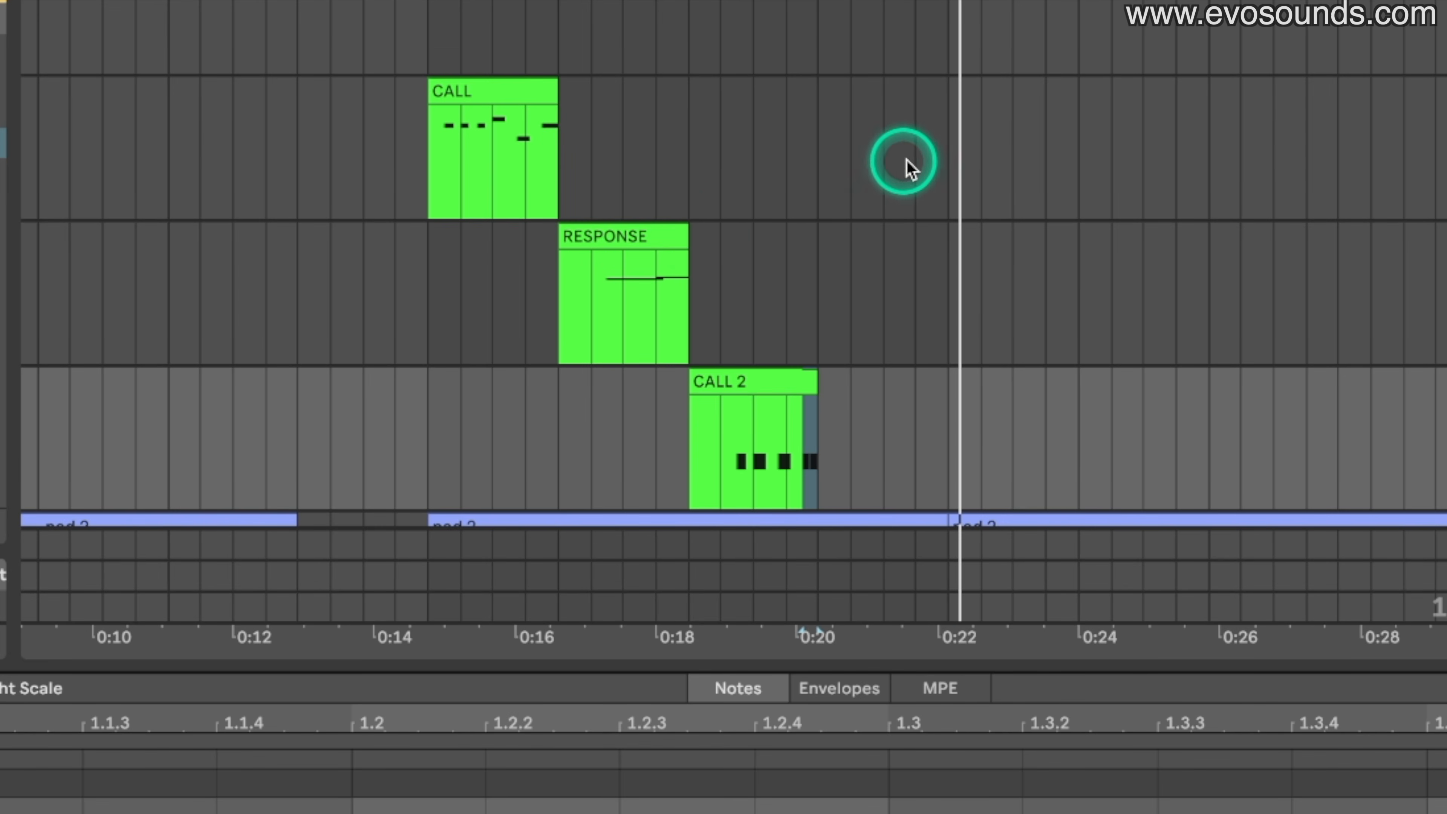
{"action": "left_click", "coordinate": [939, 145]}
{"action": "mouse_move", "coordinate": [938, 143]}
{"action": "left_mouse_down"}
{"action": "mouse_move", "coordinate": [629, 232]}
{"action": "mouse_move", "coordinate": [591, 216]}
{"action": "left_mouse_up"}
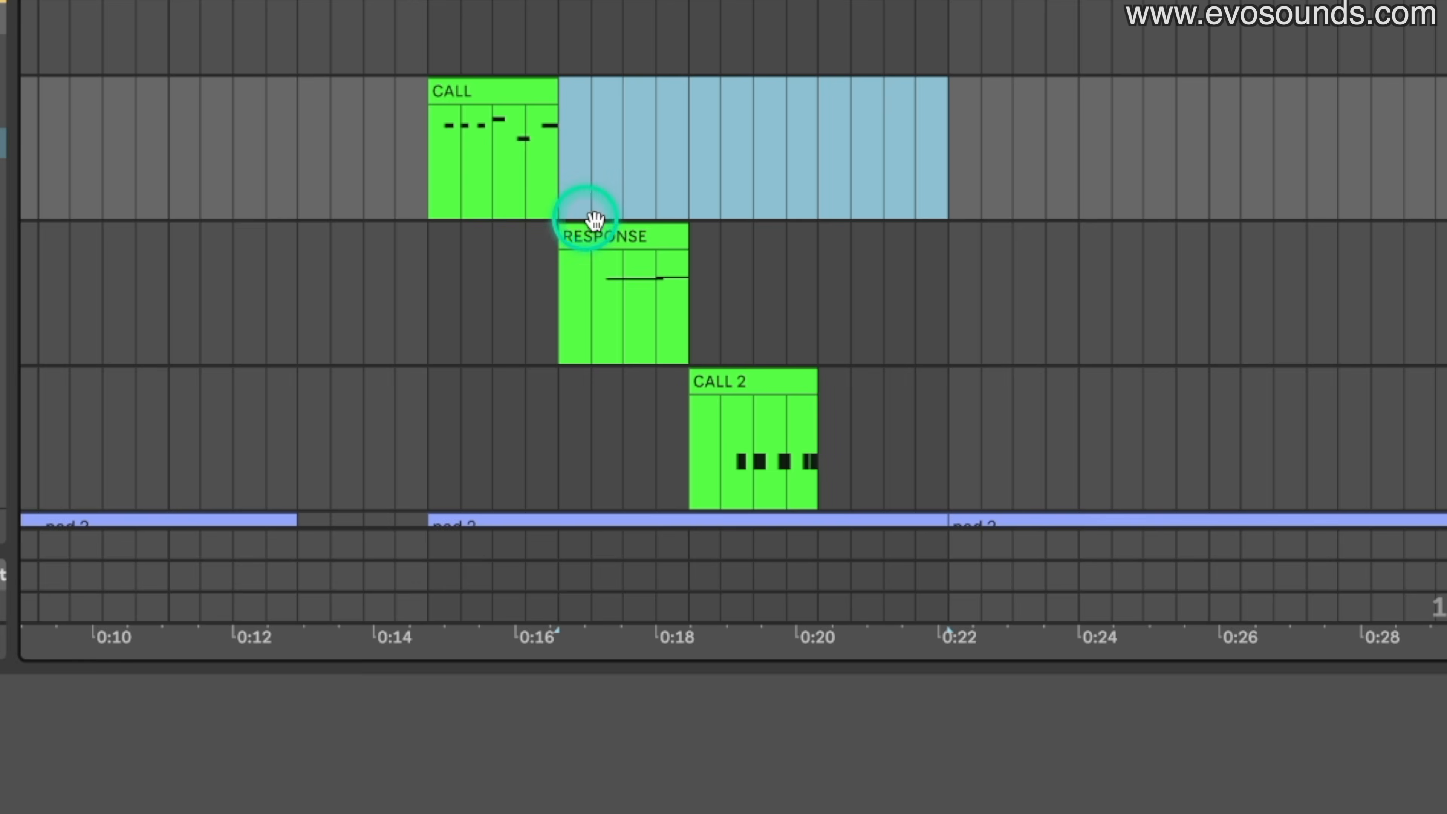
{"action": "left_click", "coordinate": [608, 242]}
{"action": "left_click", "coordinate": [809, 290]}
{"action": "key", "text": "super+v"}
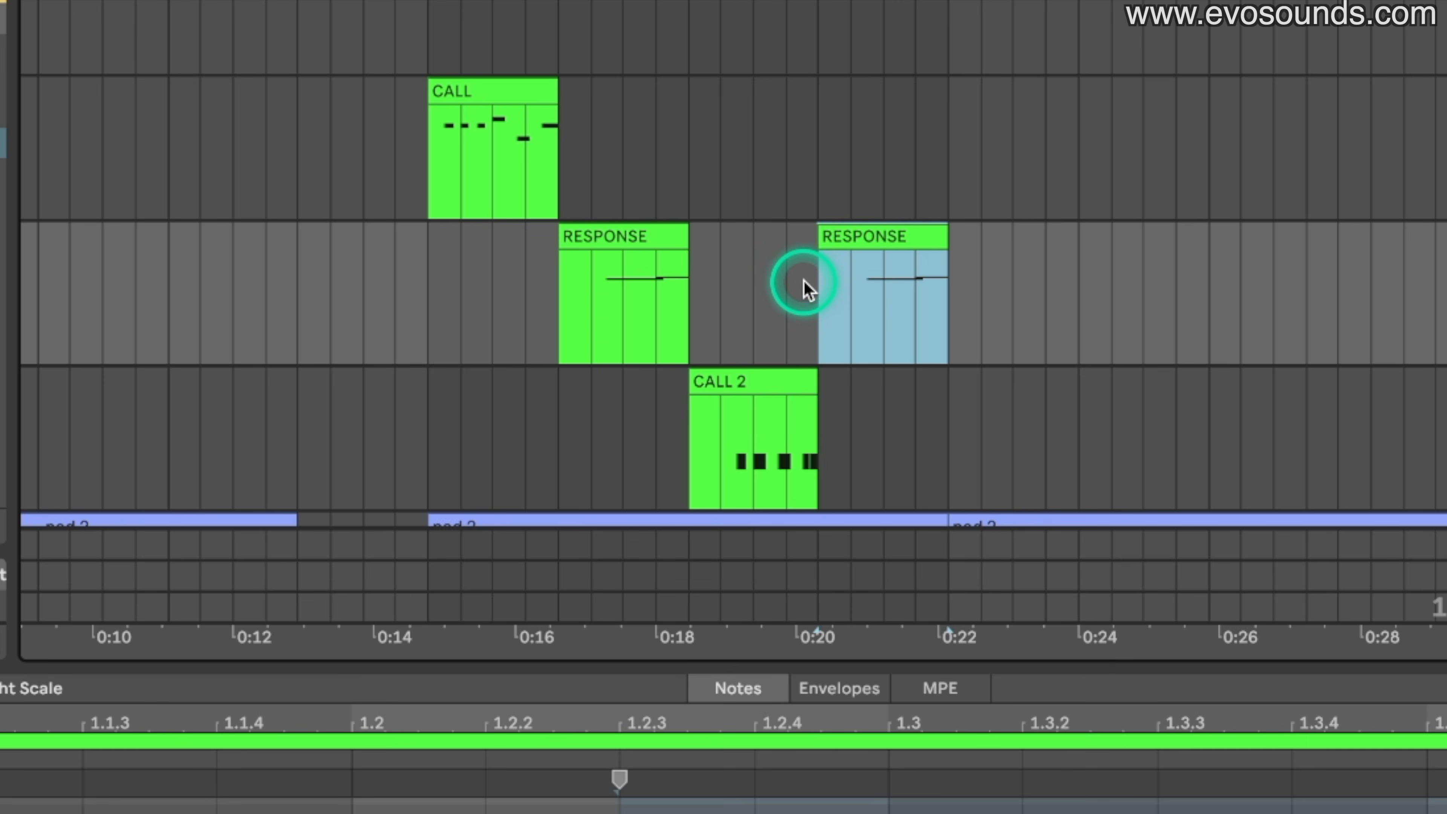
{"action": "left_click", "coordinate": [800, 311]}
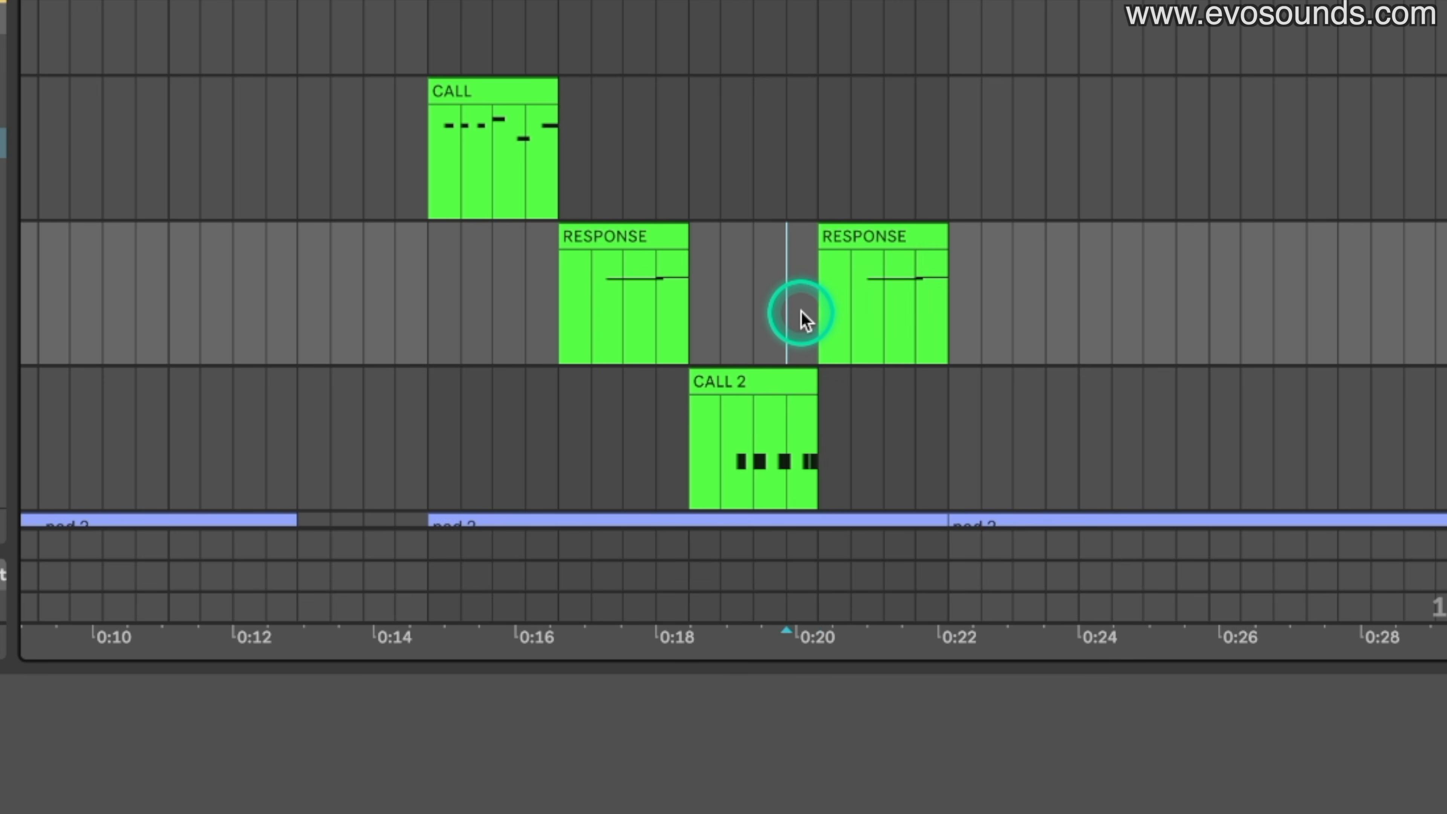
- Play the call-and-response phrase from just before bar 9 and review each CALL and RESPONSE clip in turn
{"action": "left_click", "coordinate": [924, 233]}
{"action": "left_click", "coordinate": [398, 194]}
{"action": "key", "text": "space"}
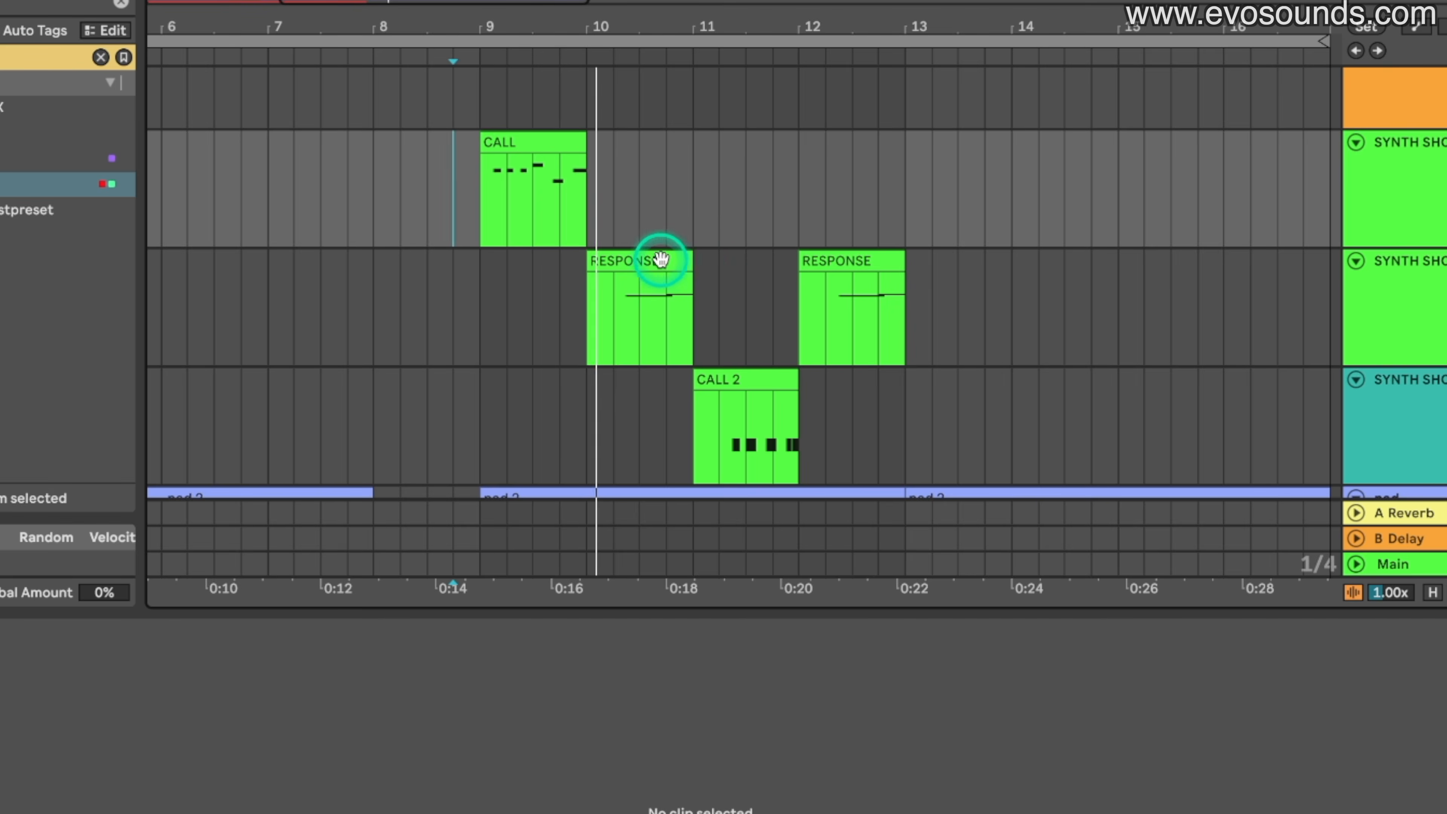
{"action": "left_click", "coordinate": [661, 259]}
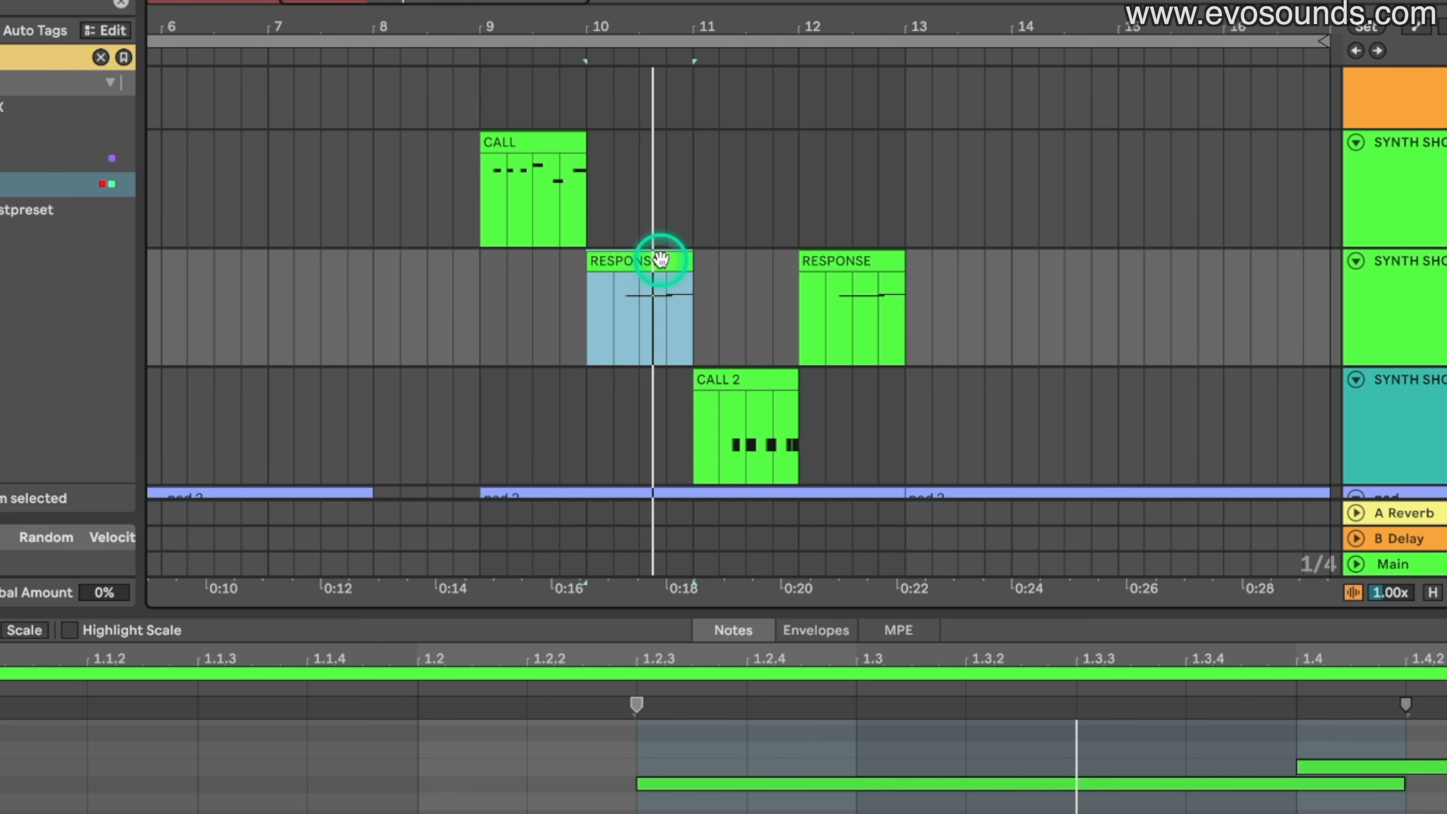
{"action": "scroll", "coordinate": [674, 312], "scroll_direction": "down", "scroll_amount": 2}
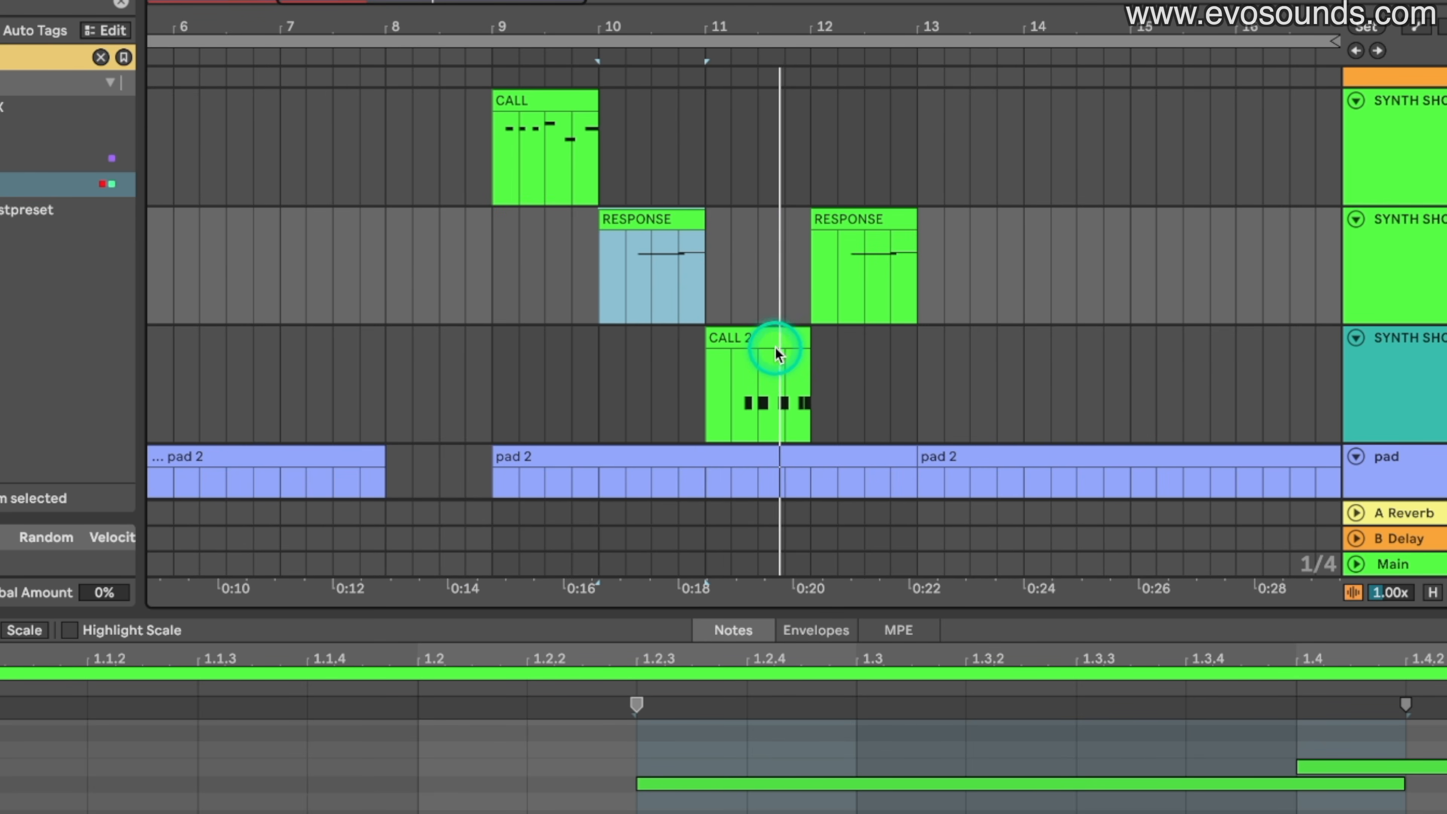
{"action": "left_click", "coordinate": [765, 339]}
{"action": "left_click", "coordinate": [898, 238]}
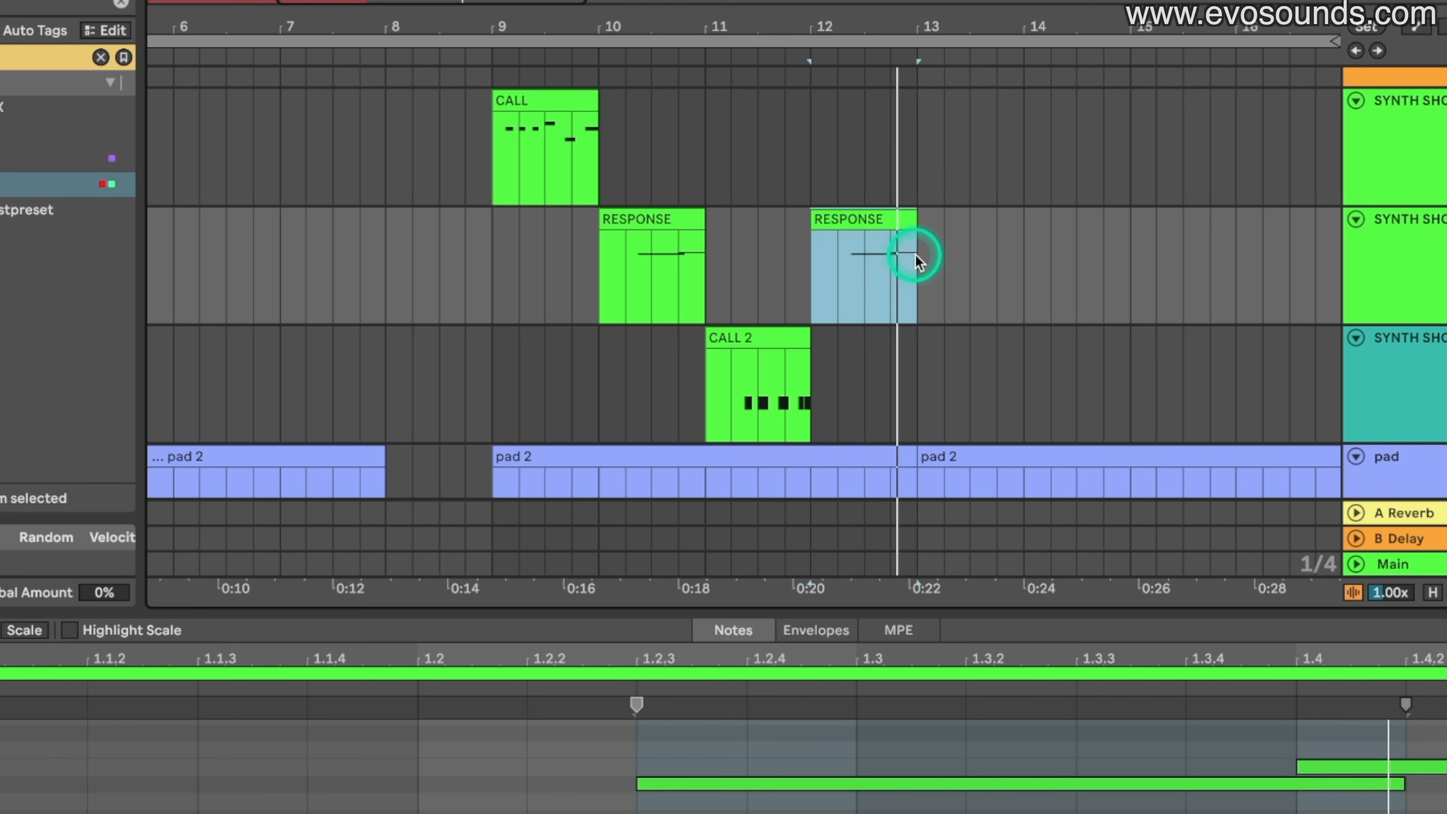
{"action": "left_click", "coordinate": [914, 129]}
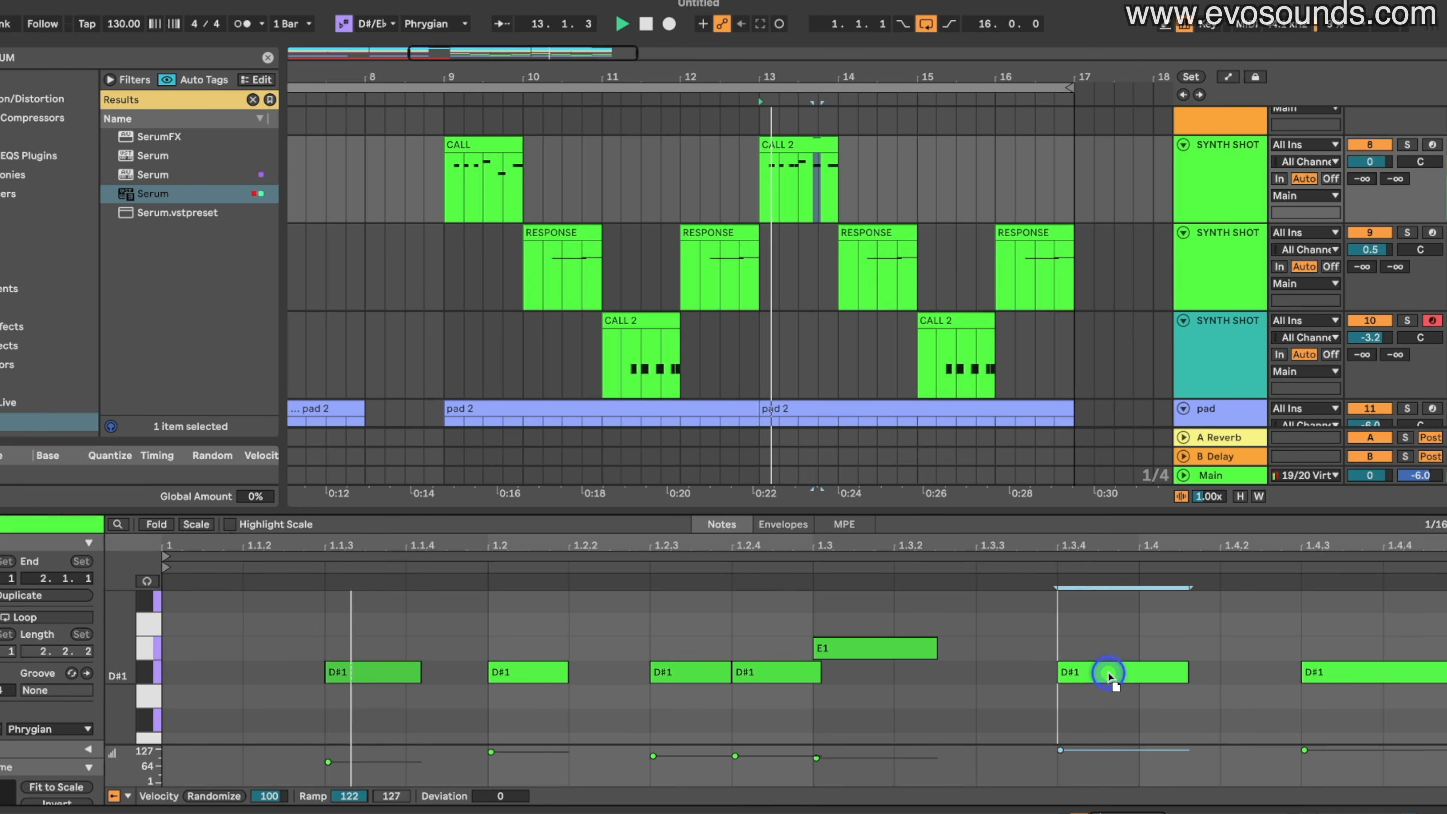
- Raise the pitch of the D#1 note at 1.3.4 in the CALL 2 clip at bar 13
{"action": "left_click_drag", "start_coordinate": [1108, 671], "coordinate": [1107, 612]}
{"action": "left_click", "coordinate": [874, 231]}
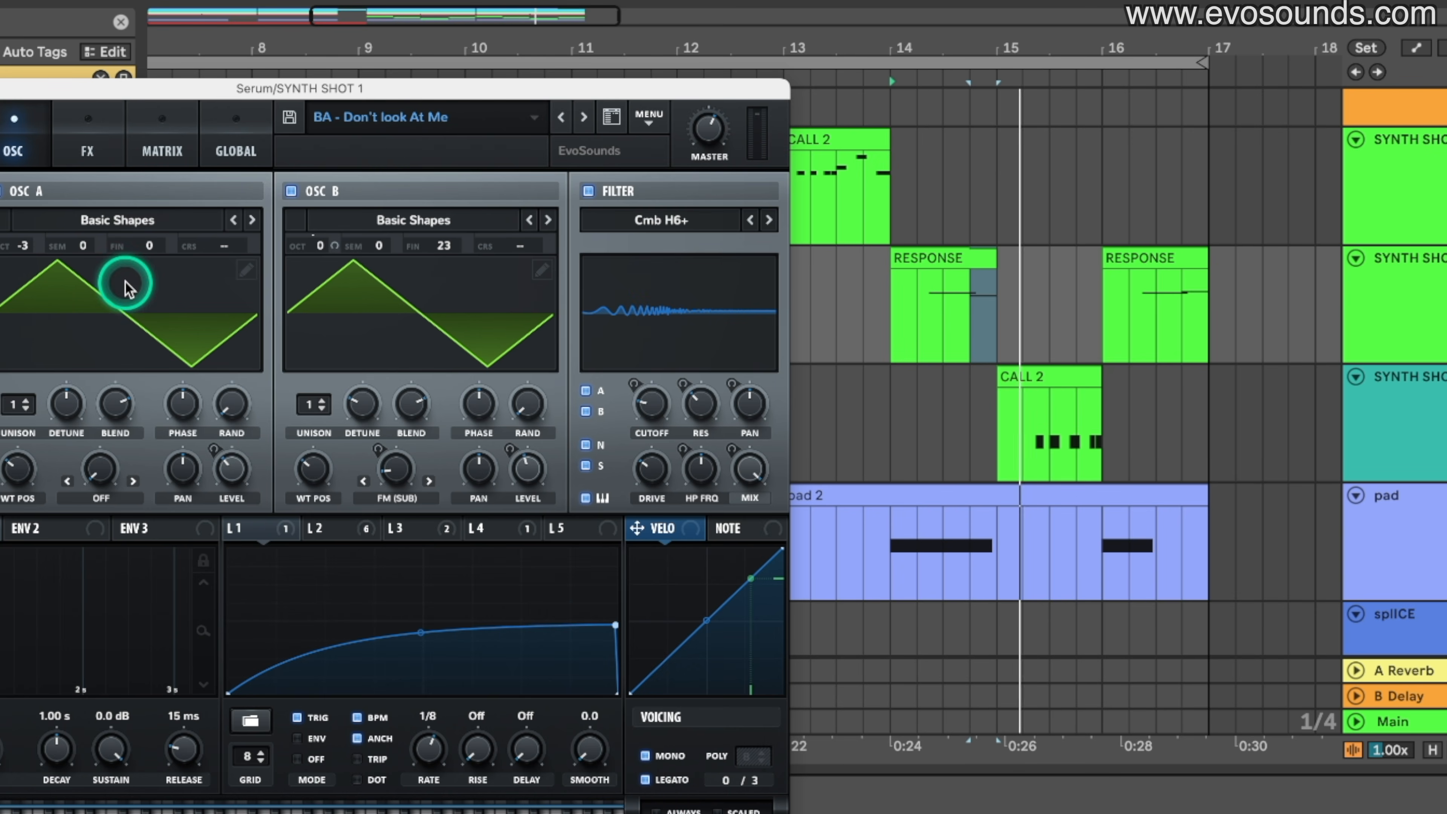
- Close the Serum plug-in window and select the CALL 2 clip at bar 15
{"action": "left_click", "coordinate": [0, 88]}
{"action": "scroll", "coordinate": [979, 365], "scroll_direction": "right", "scroll_amount": 2}
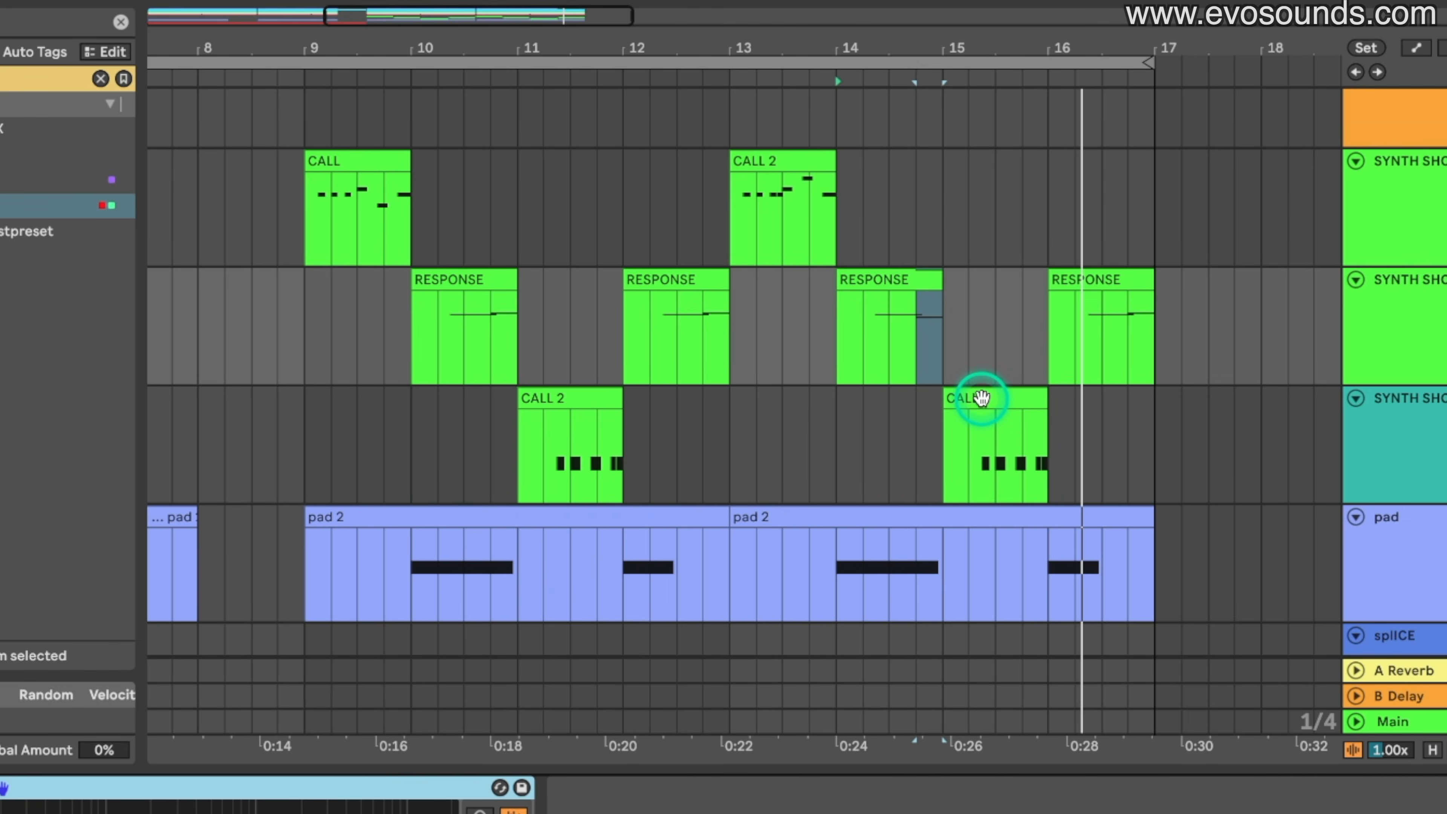
{"action": "left_click", "coordinate": [981, 395]}
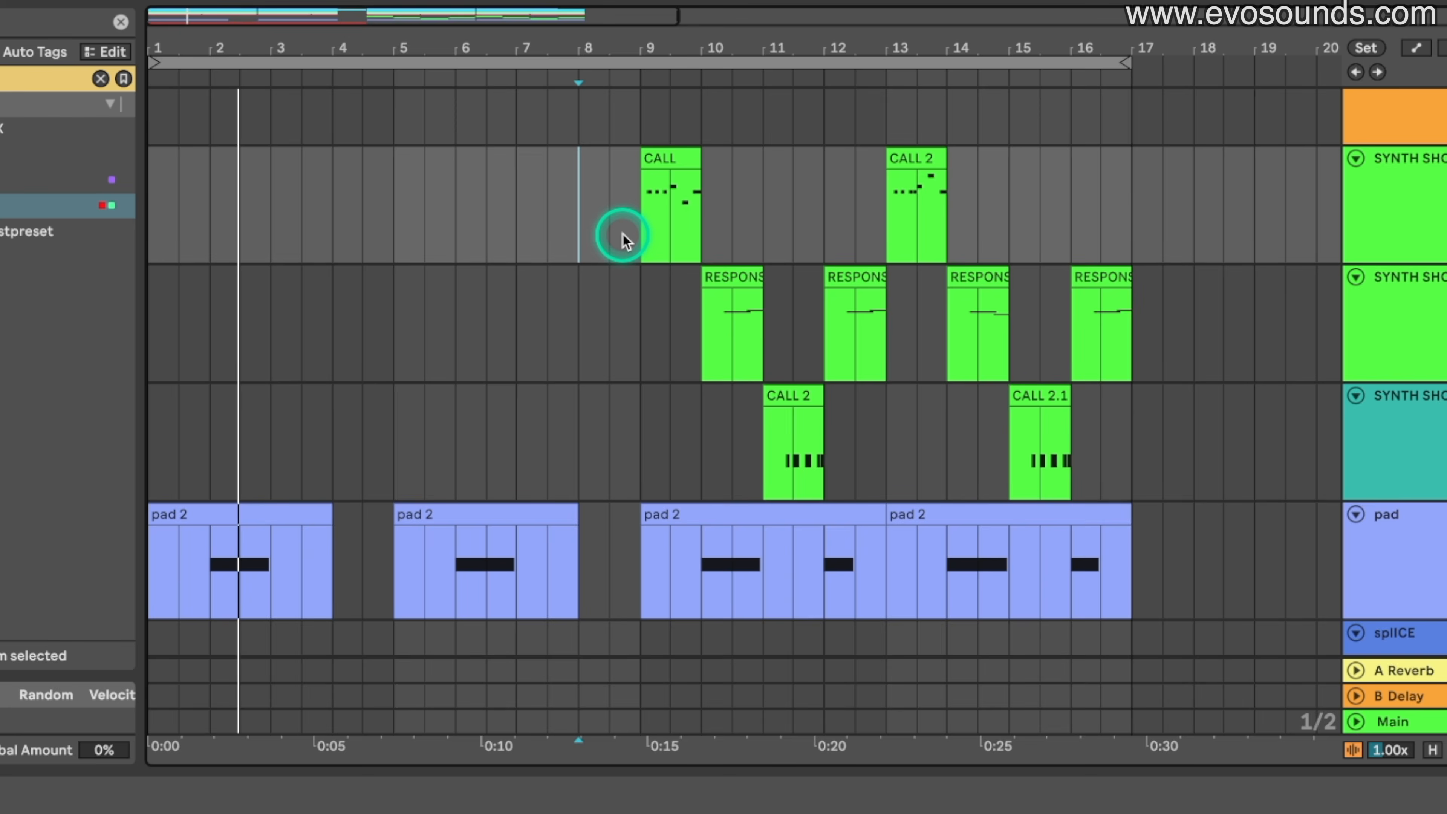
- Play the arrangement from bar 8 and select the RESPONSE clip at bar 10
{"action": "scroll", "coordinate": [629, 235], "scroll_direction": "up", "scroll_amount": 2}
{"action": "key", "text": "space"}
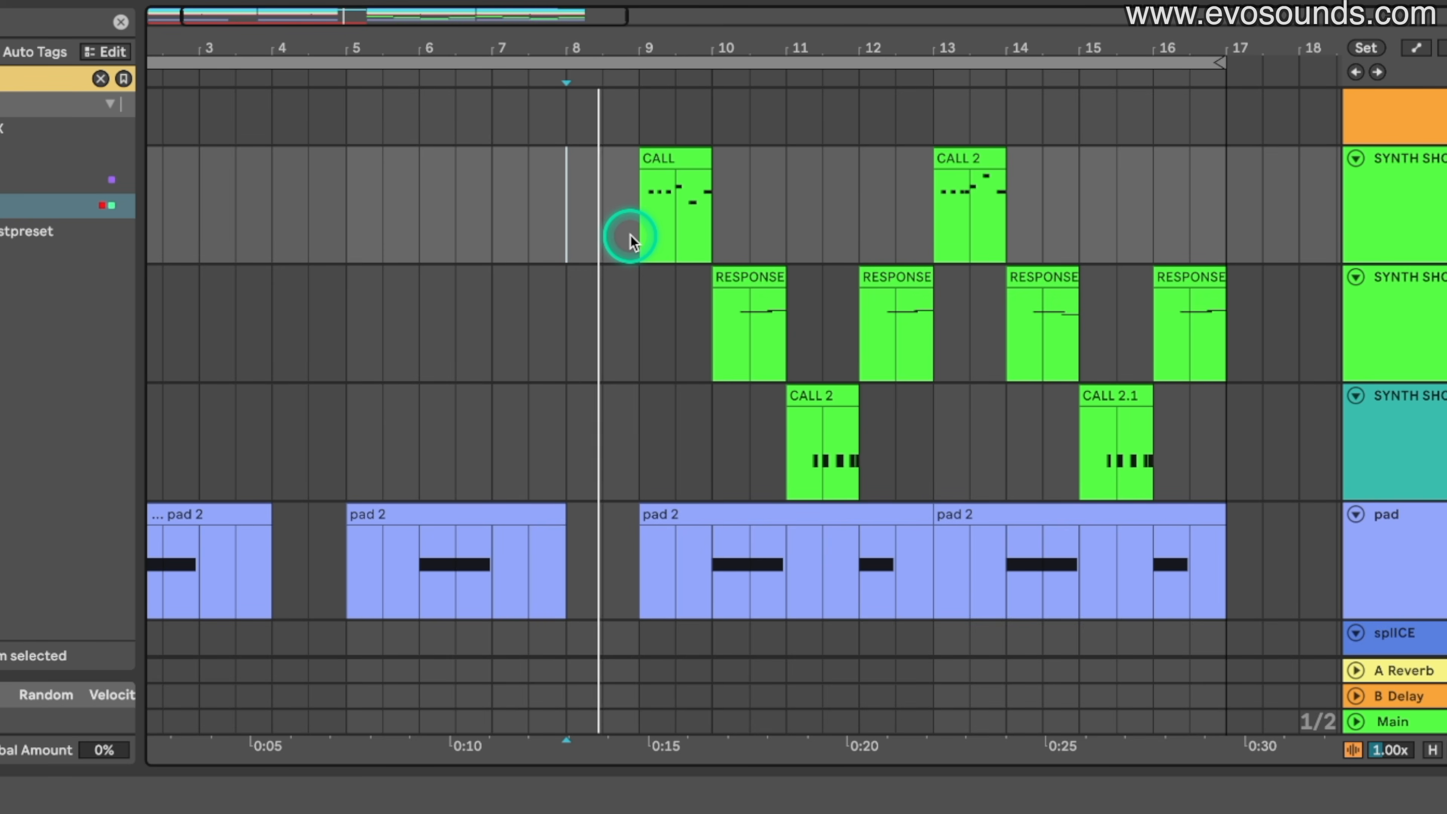
{"action": "left_click", "coordinate": [763, 279]}
{"action": "left_click", "coordinate": [763, 279]}
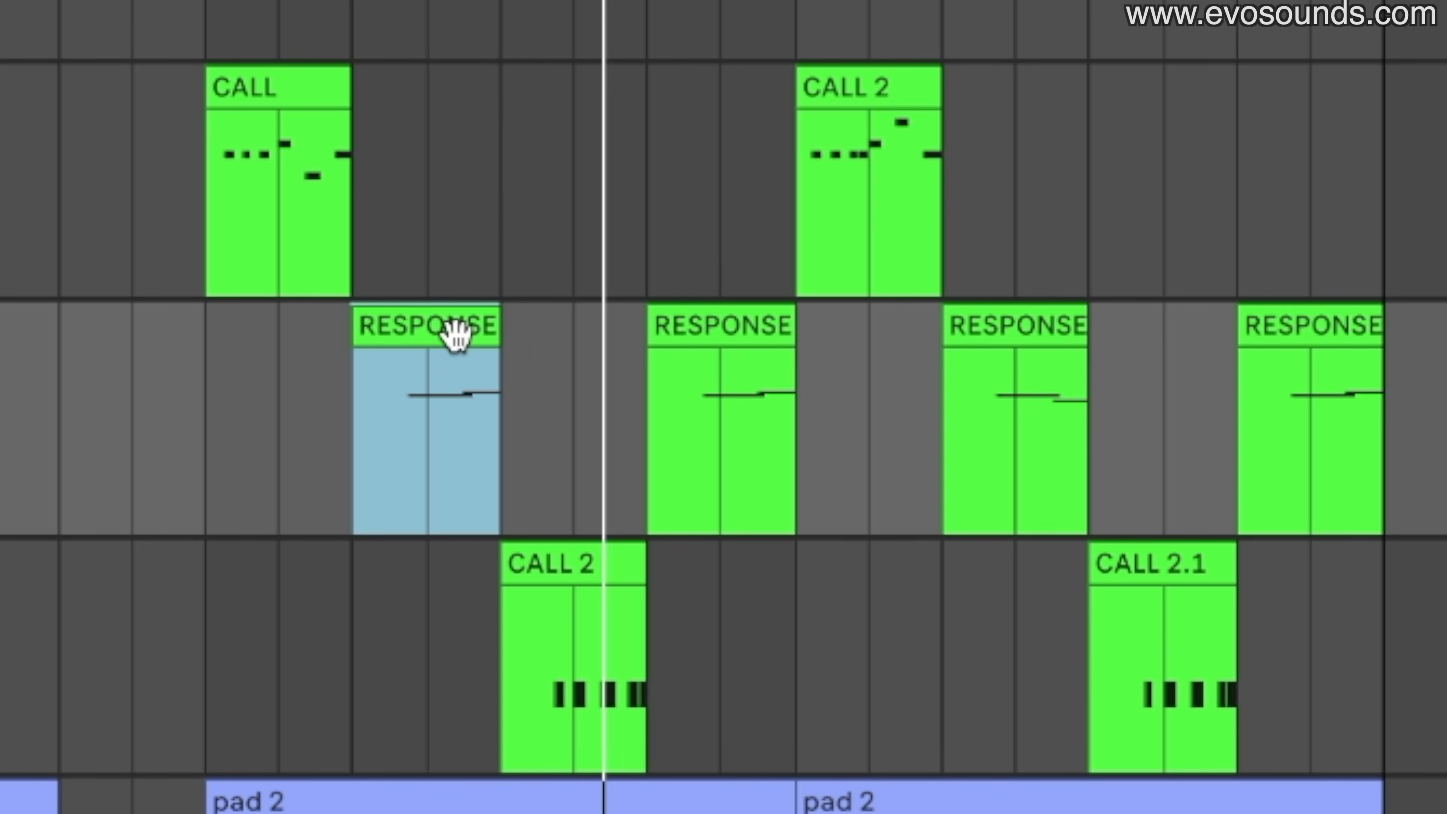
- Lower the last note of the RESPONSE clip at bar 12 and compare it with the RESPONSE clips at bars 10 and 14
{"action": "left_click", "coordinate": [675, 333]}
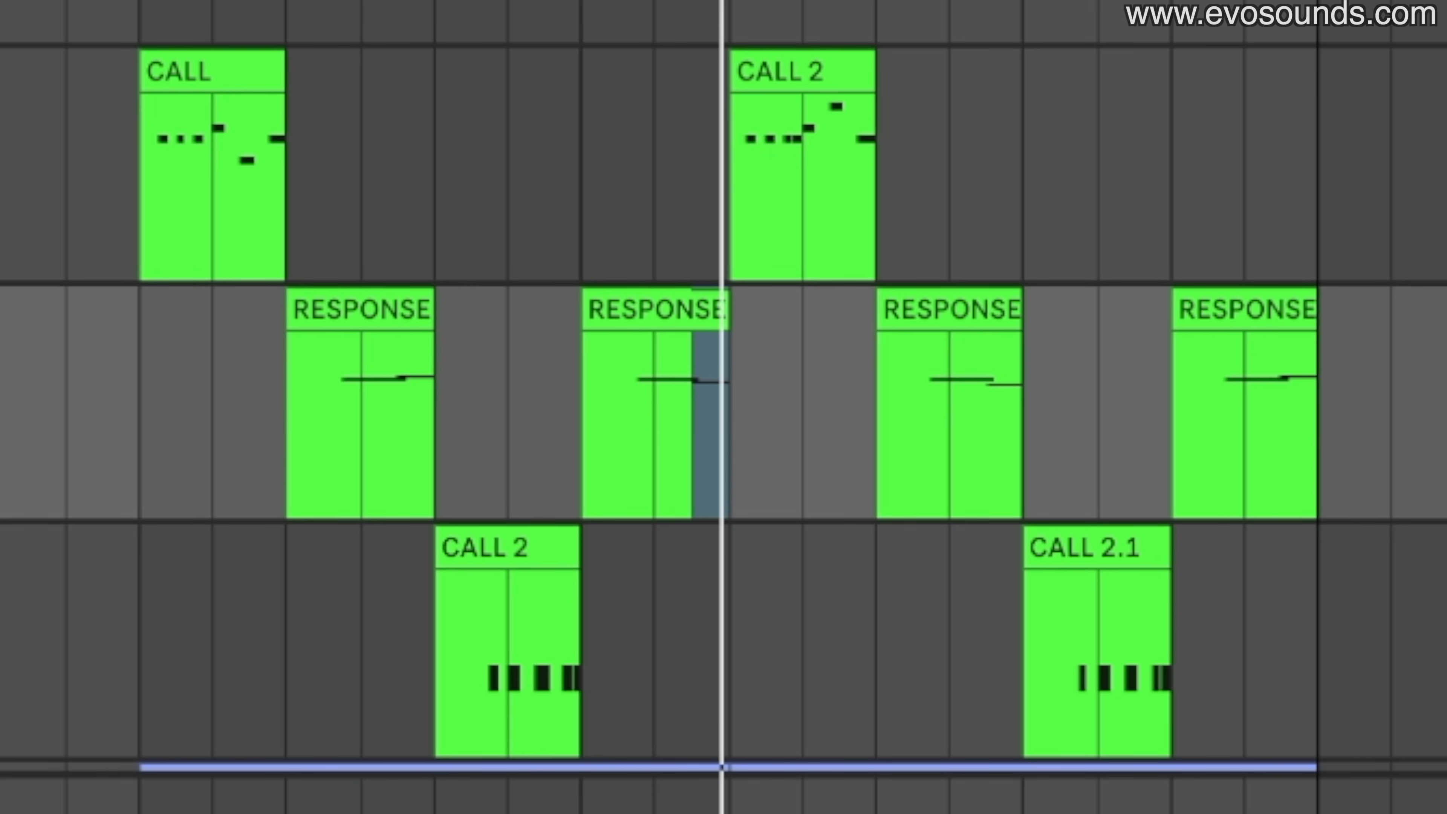
{"action": "scroll", "coordinate": [882, 378], "scroll_direction": "right", "scroll_amount": 5}
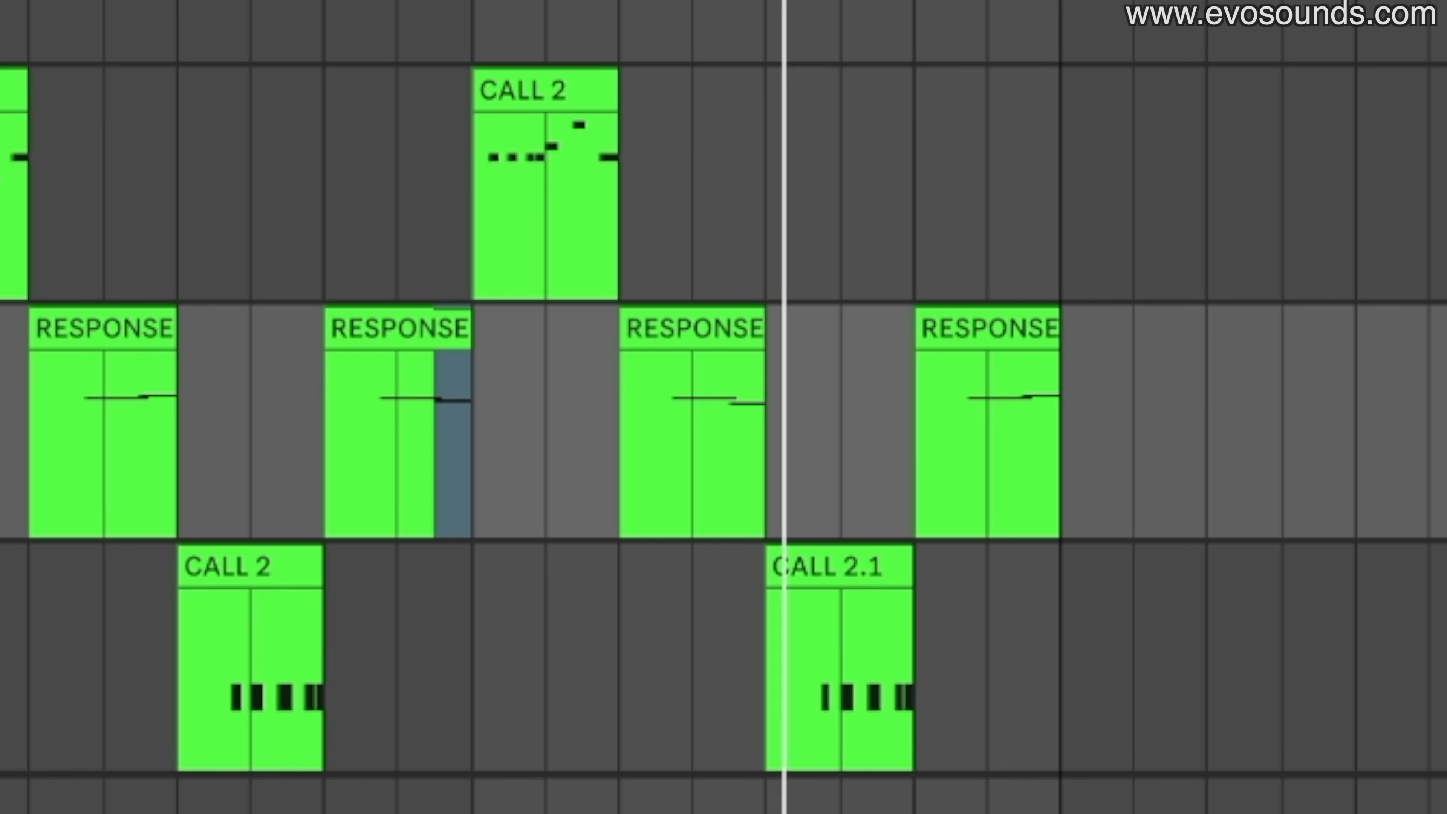
{"action": "left_click", "coordinate": [81, 337]}
{"action": "left_click", "coordinate": [663, 341]}
{"action": "left_click", "coordinate": [452, 323]}
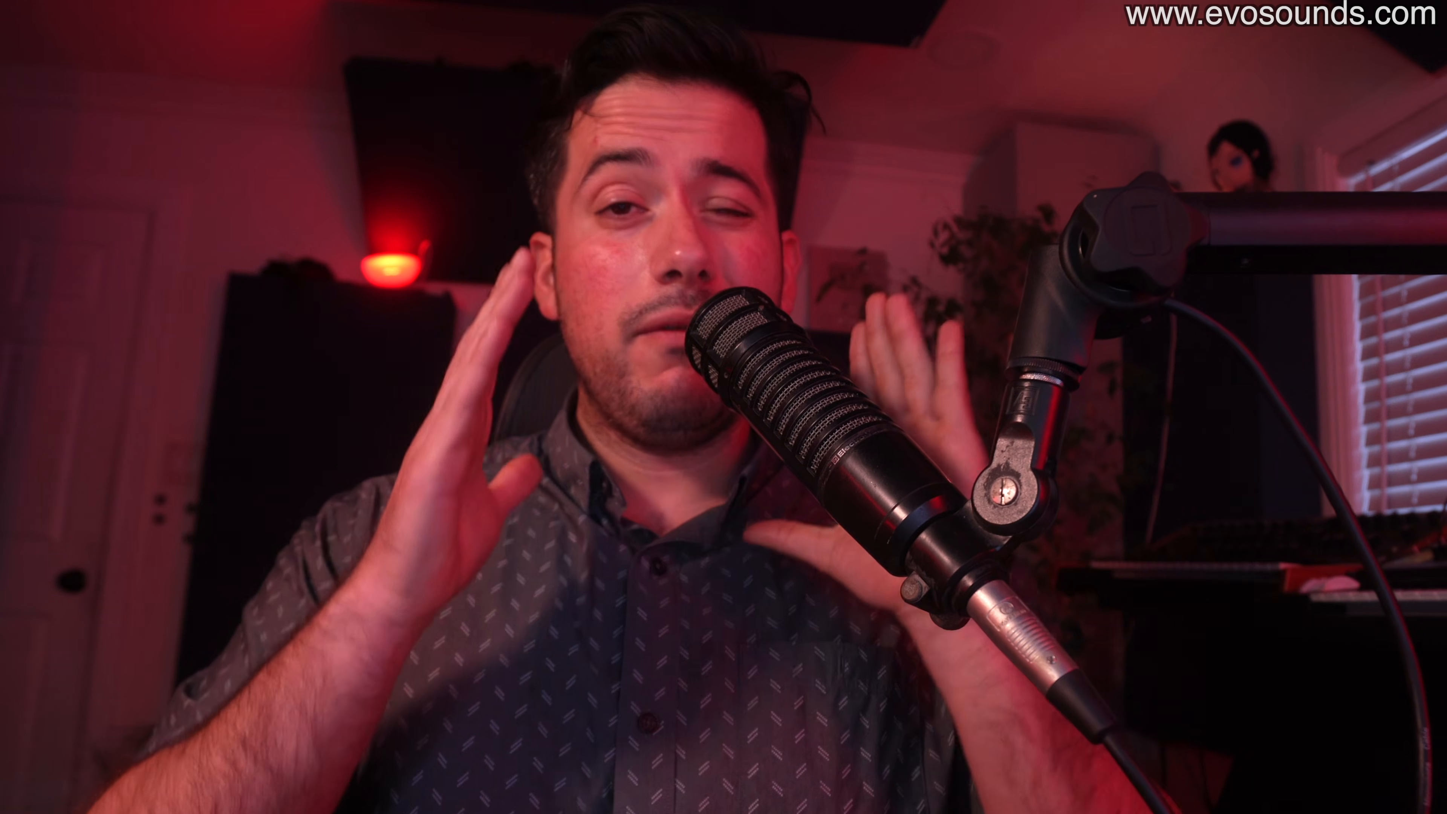
- Add a one-bar clip with a one-beat opening note at bar 9 on the third SYNTH SHOT track
{"action": "left_click", "coordinate": [1216, 257]}
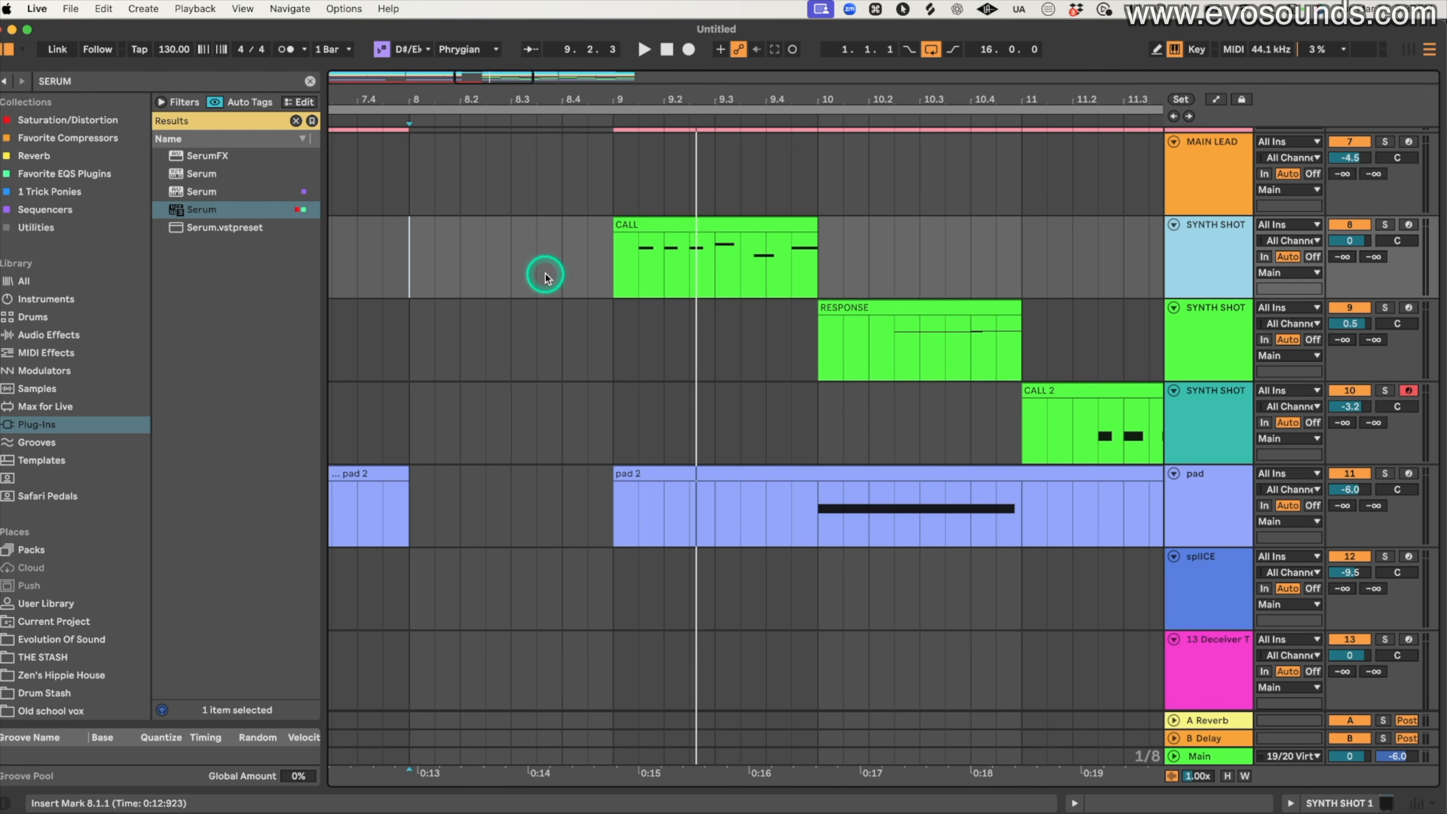
{"action": "left_click", "coordinate": [535, 274]}
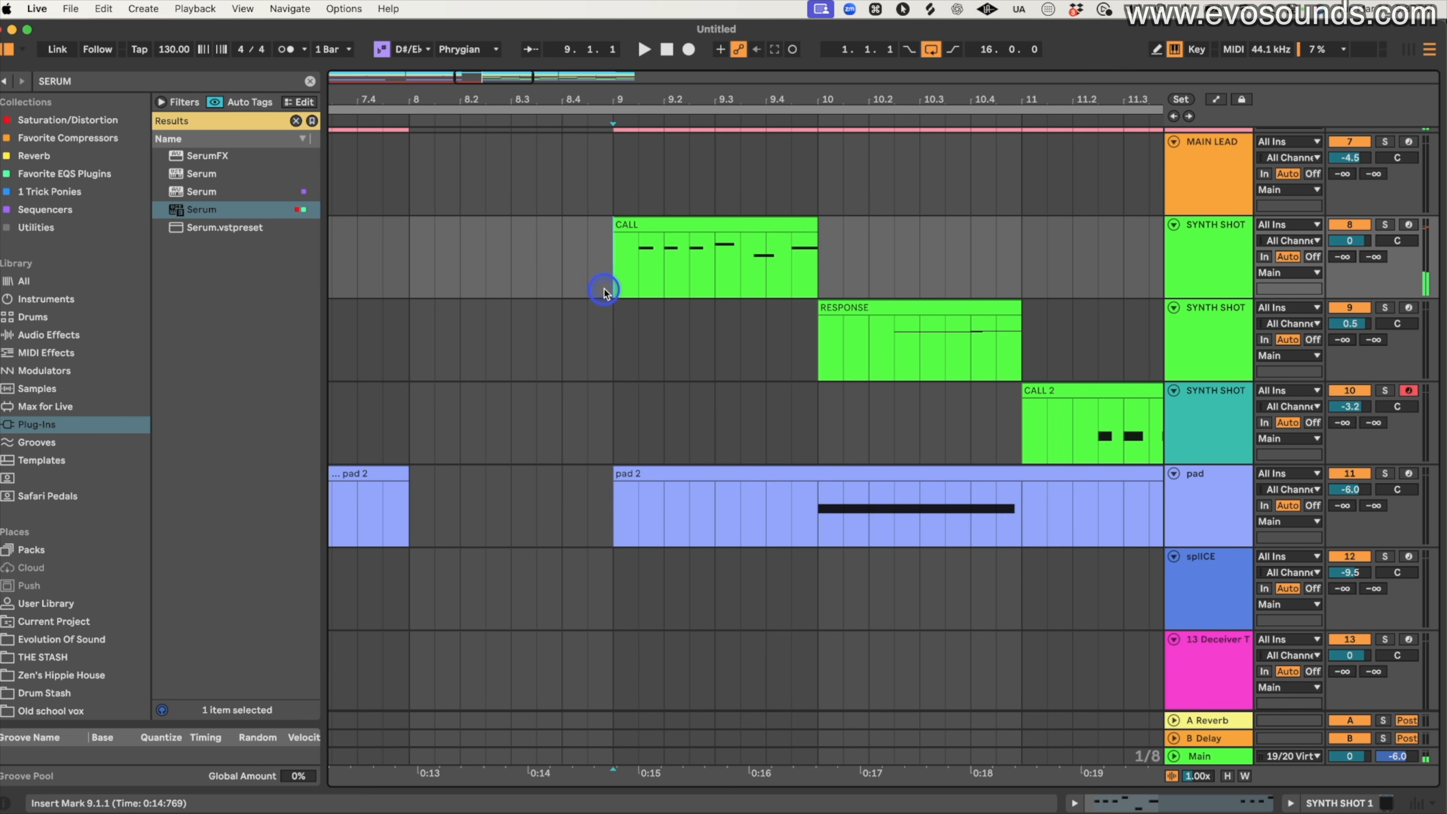
{"action": "scroll", "coordinate": [725, 348], "scroll_direction": "down", "scroll_amount": 3}
{"action": "left_click", "coordinate": [773, 415]}
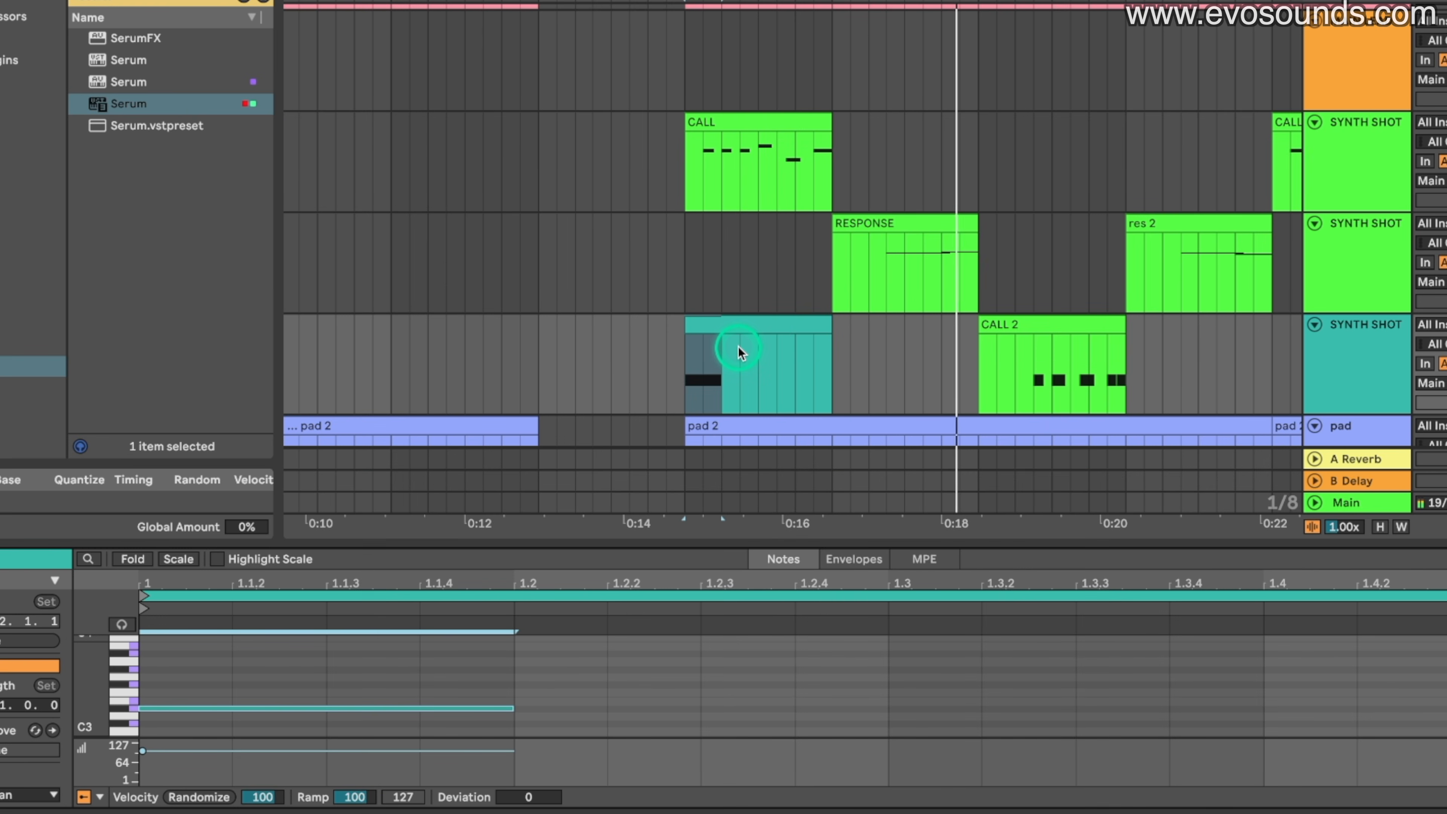
- Copy the new one-bar clip on the third SYNTH SHOT track to bar 13
{"action": "scroll", "coordinate": [737, 346], "scroll_direction": "right", "scroll_amount": 5}
{"action": "scroll", "coordinate": [738, 345], "scroll_direction": "up", "scroll_amount": 1}
{"action": "scroll", "coordinate": [738, 346], "scroll_direction": "right", "scroll_amount": 2}
{"action": "scroll", "coordinate": [738, 346], "scroll_direction": "down", "scroll_amount": 2}
{"action": "scroll", "coordinate": [657, 367], "scroll_direction": "down", "scroll_amount": 5}
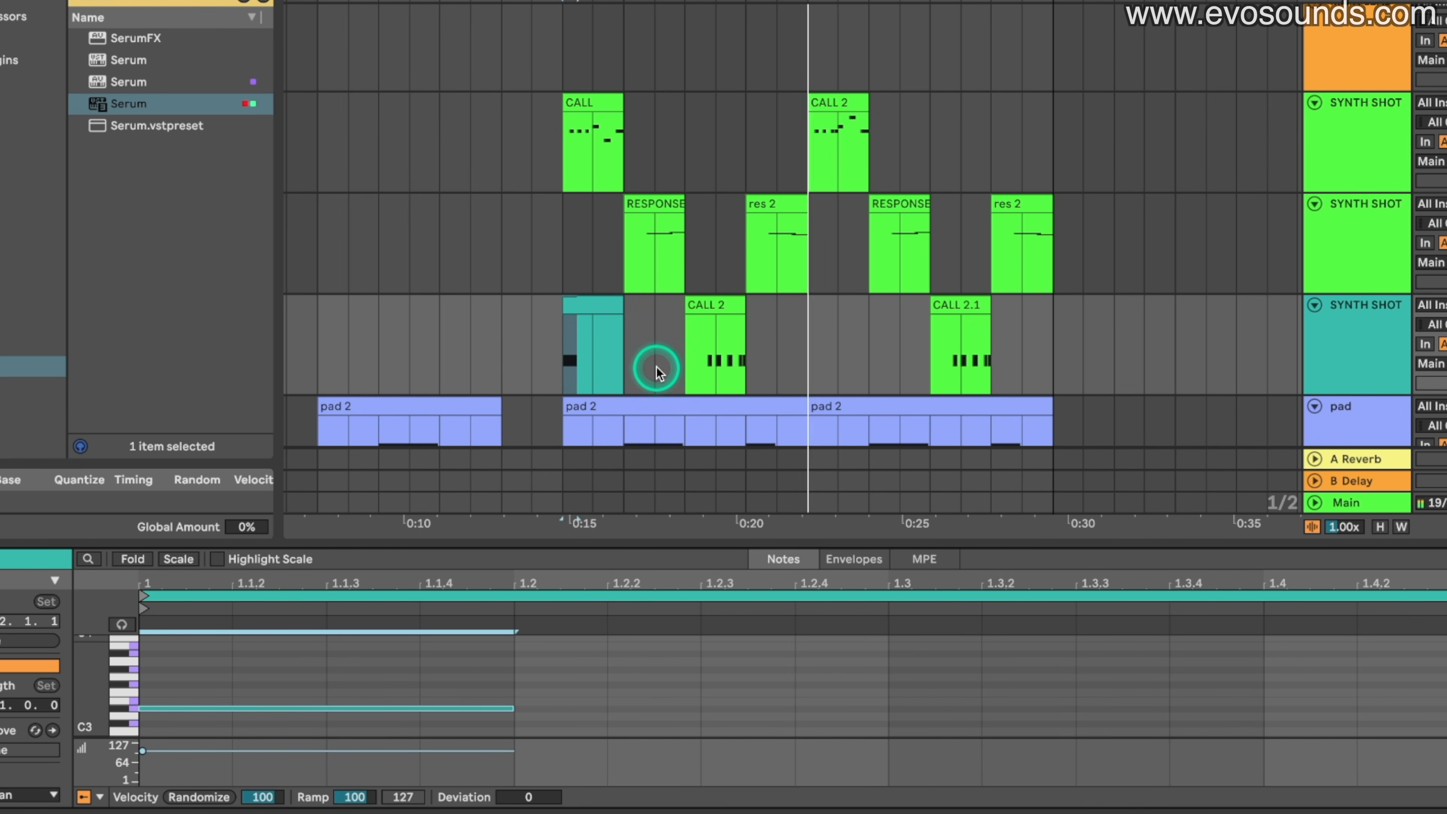
{"action": "left_click", "coordinate": [593, 313]}
{"action": "key", "text": "super+c"}
{"action": "left_click", "coordinate": [795, 337]}
{"action": "key", "text": "super+v"}
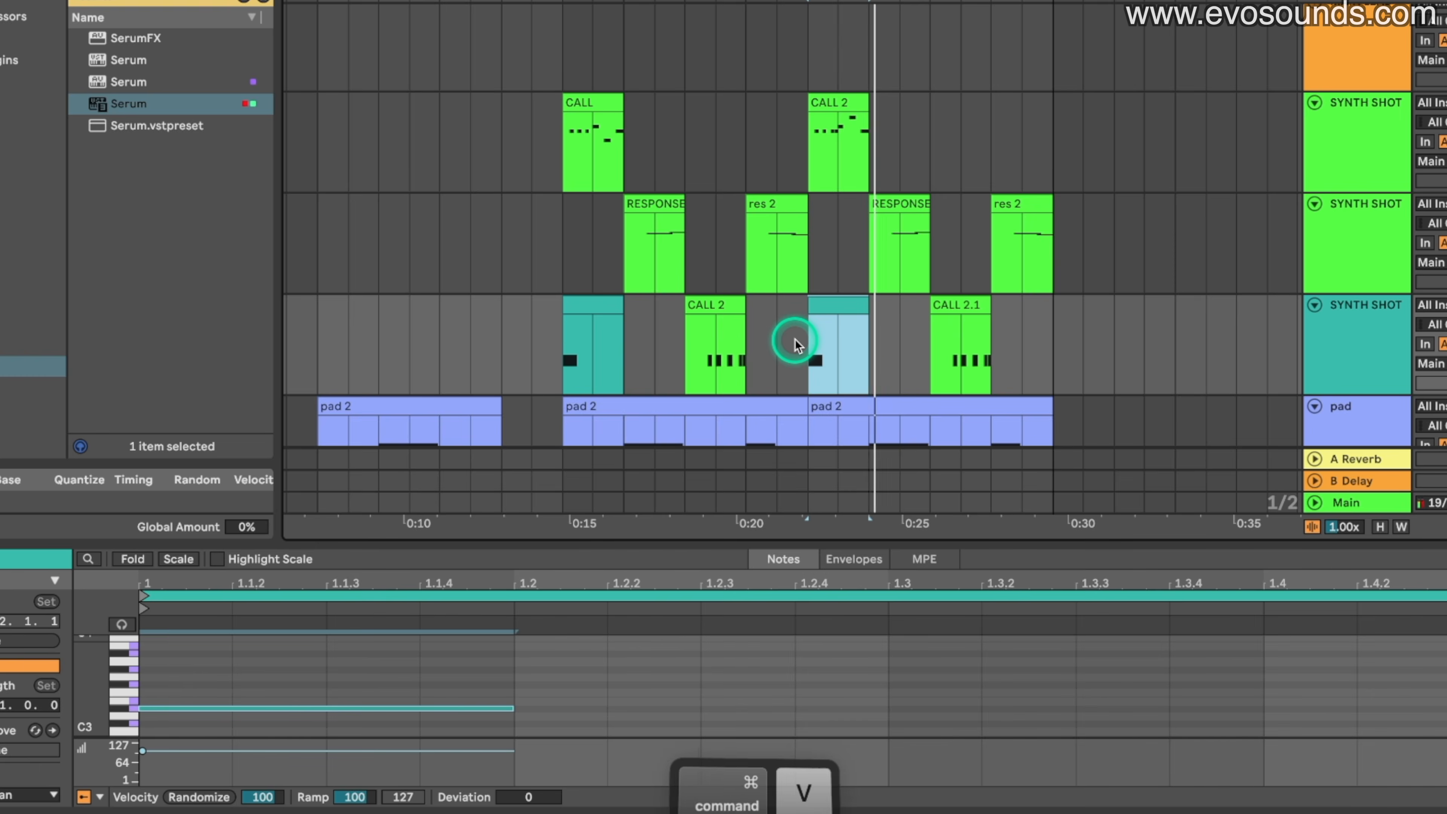
- Follow the playback to the end of the phrase and select the res 2 clip at bar 16
{"action": "scroll", "coordinate": [794, 342], "scroll_direction": "right", "scroll_amount": 2}
{"action": "key", "text": "super+c"}
{"action": "scroll", "coordinate": [913, 340], "scroll_direction": "right", "scroll_amount": 2}
{"action": "scroll", "coordinate": [913, 341], "scroll_direction": "up", "scroll_amount": 1}
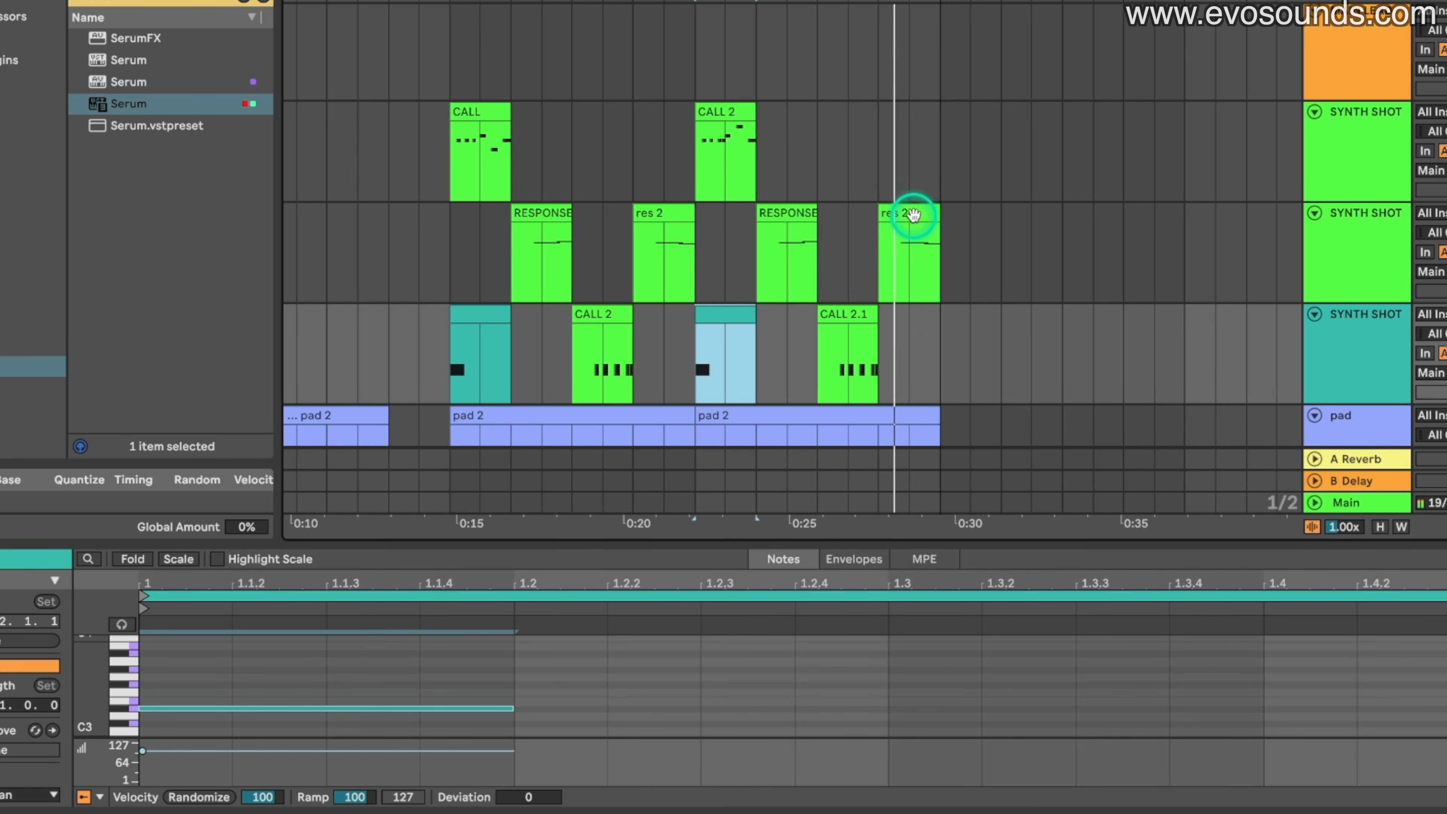
{"action": "left_click", "coordinate": [912, 214]}
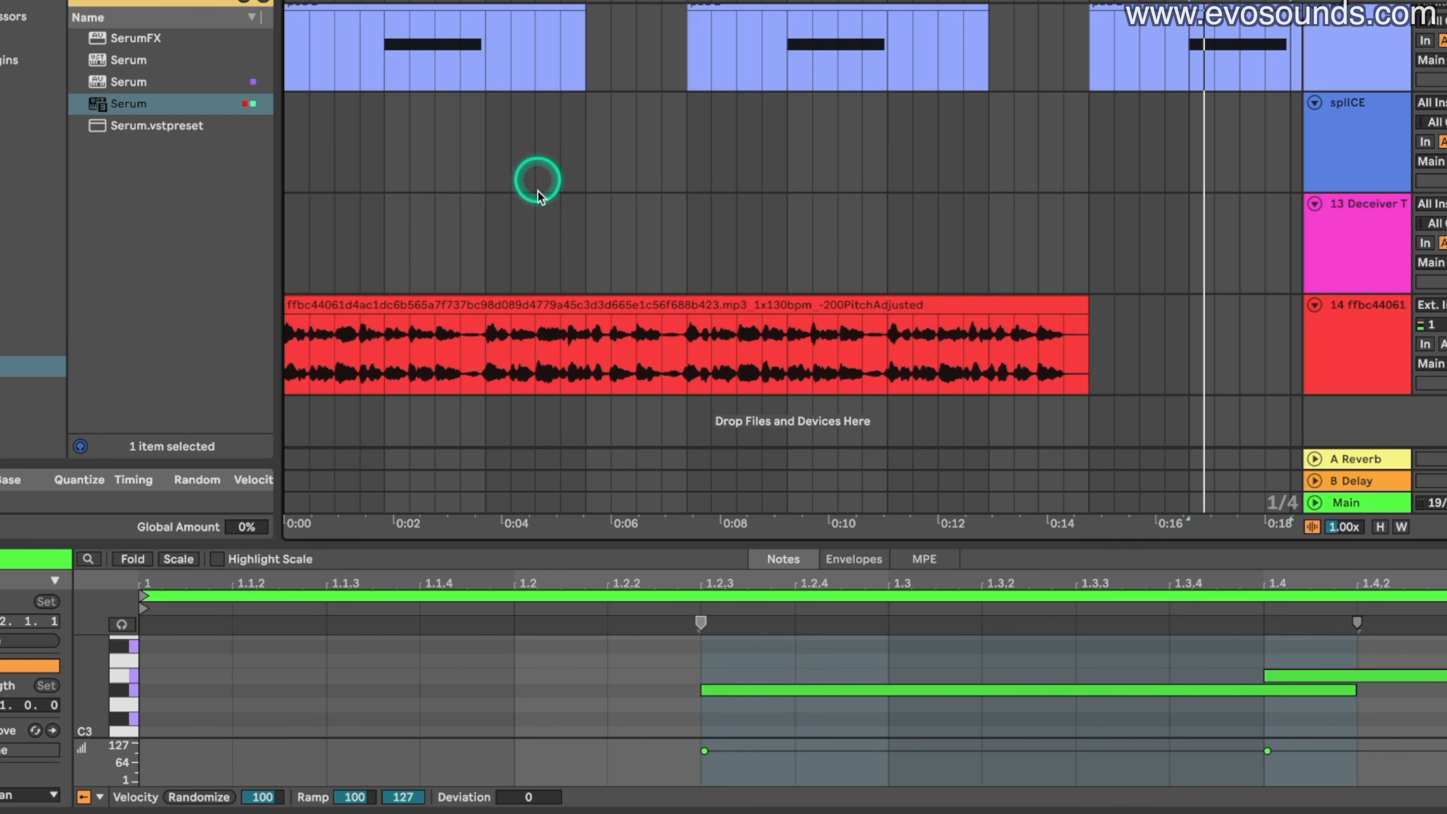
- Duplicate the audio clip on track 14 so the copy starts at bar 9
{"action": "left_click", "coordinate": [529, 302]}
{"action": "key", "text": "super+d"}
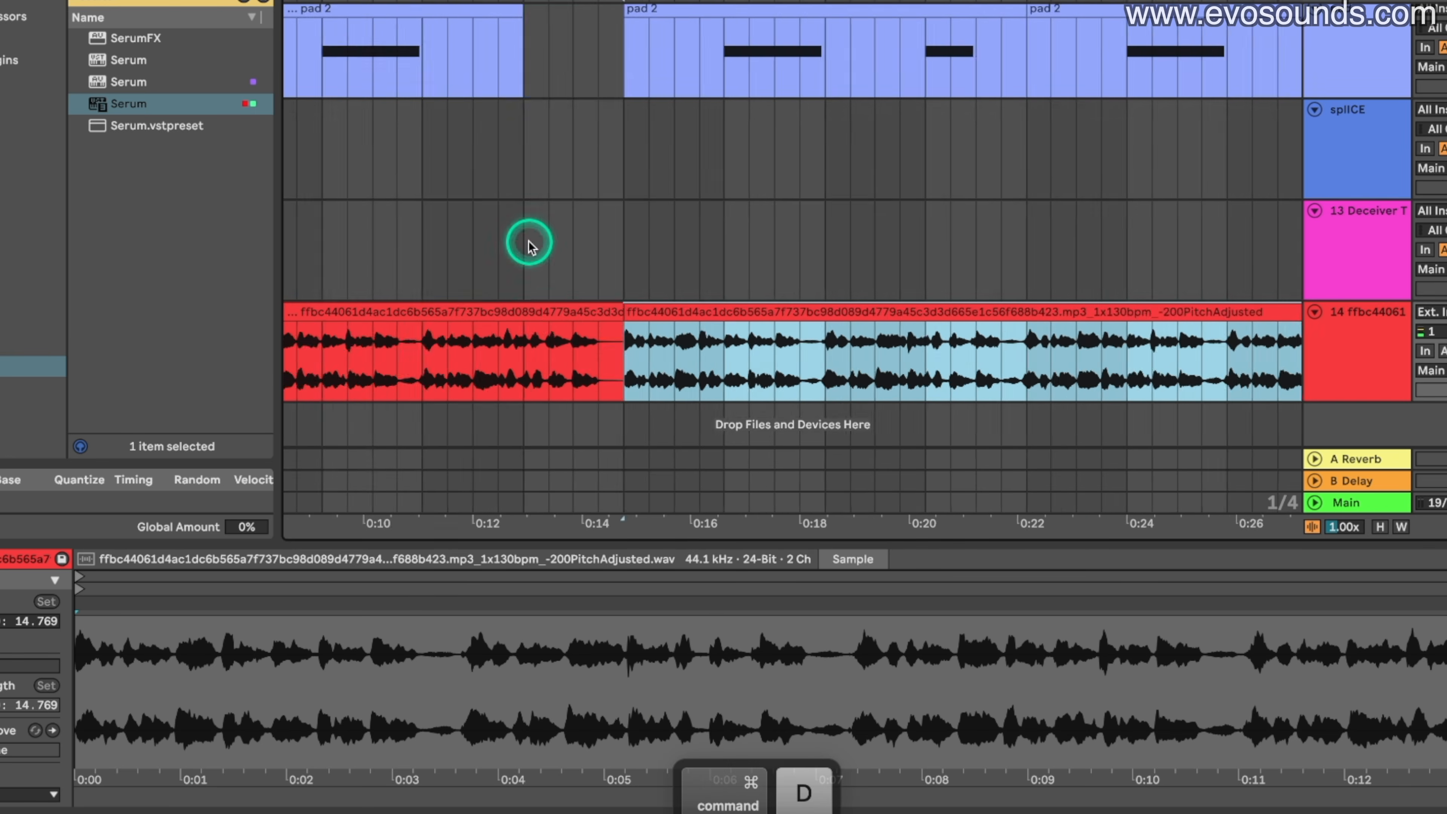
{"action": "left_click", "coordinate": [527, 244]}
- Trim the end of the first audio clip to 14.308, leaving a short gap before bar 9
{"action": "left_click_drag", "start_coordinate": [614, 308], "coordinate": [589, 310]}
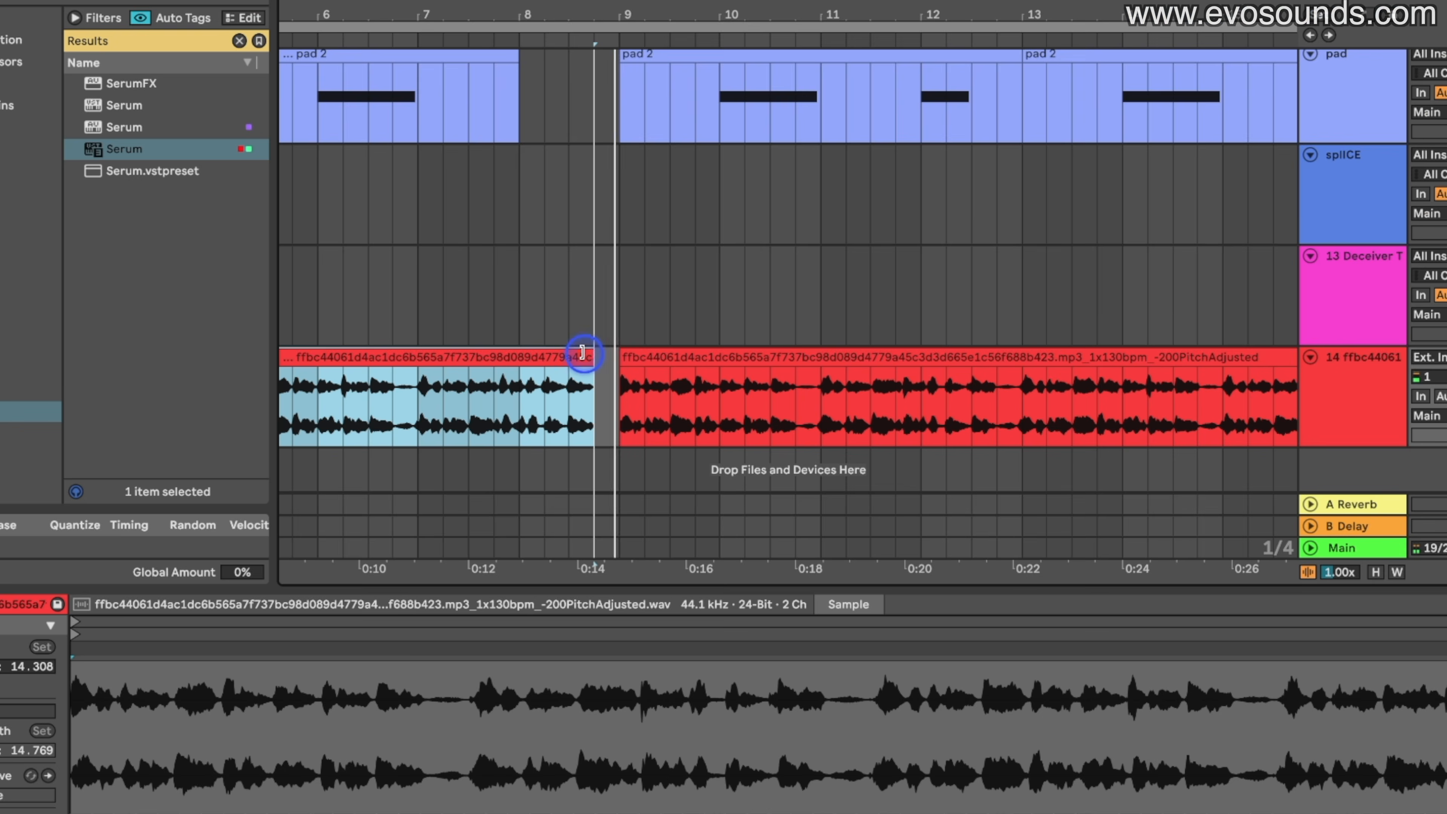
{"action": "scroll", "coordinate": [589, 310], "scroll_direction": "up", "scroll_amount": 5}
{"action": "scroll", "coordinate": [589, 310], "scroll_direction": "down", "scroll_amount": 2}
{"action": "scroll", "coordinate": [585, 354], "scroll_direction": "down", "scroll_amount": 3}
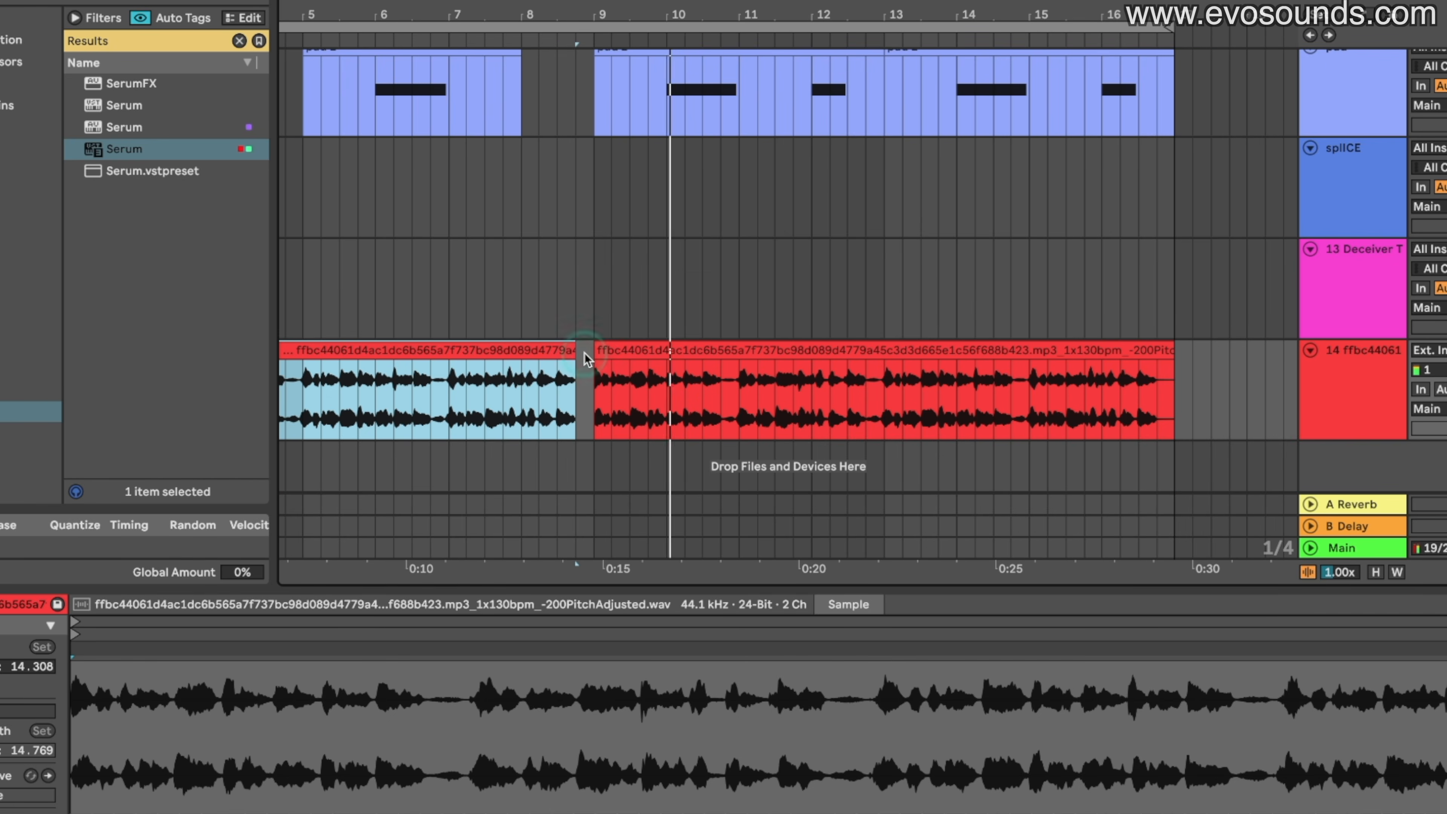
{"action": "scroll", "coordinate": [584, 352], "scroll_direction": "up", "scroll_amount": 2}
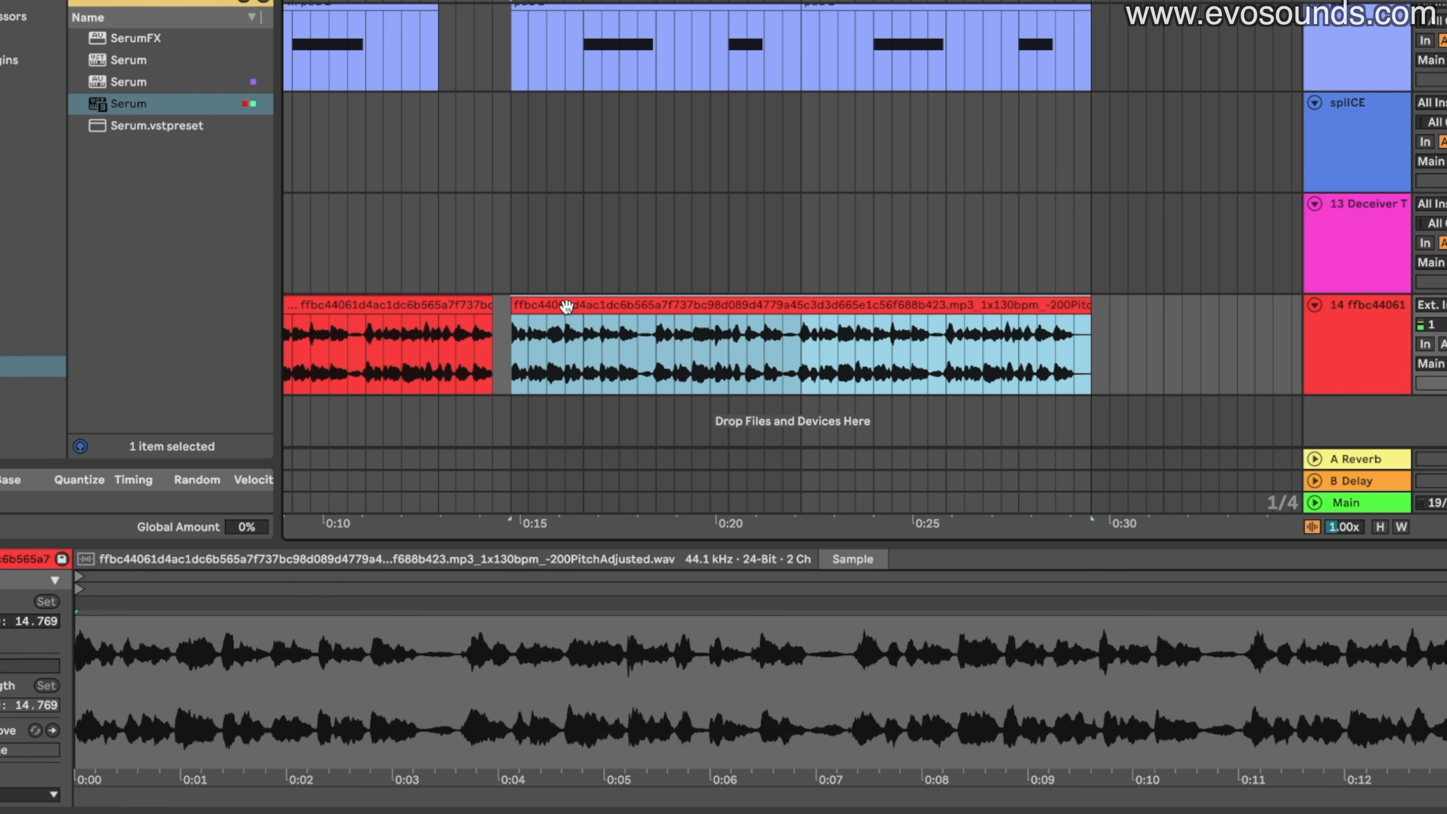
- Place the insert marker in the gap before bar 9 and review the audio clips against the synth clips
{"action": "scroll", "coordinate": [554, 276], "scroll_direction": "up", "scroll_amount": 5}
{"action": "left_click", "coordinate": [396, 254]}
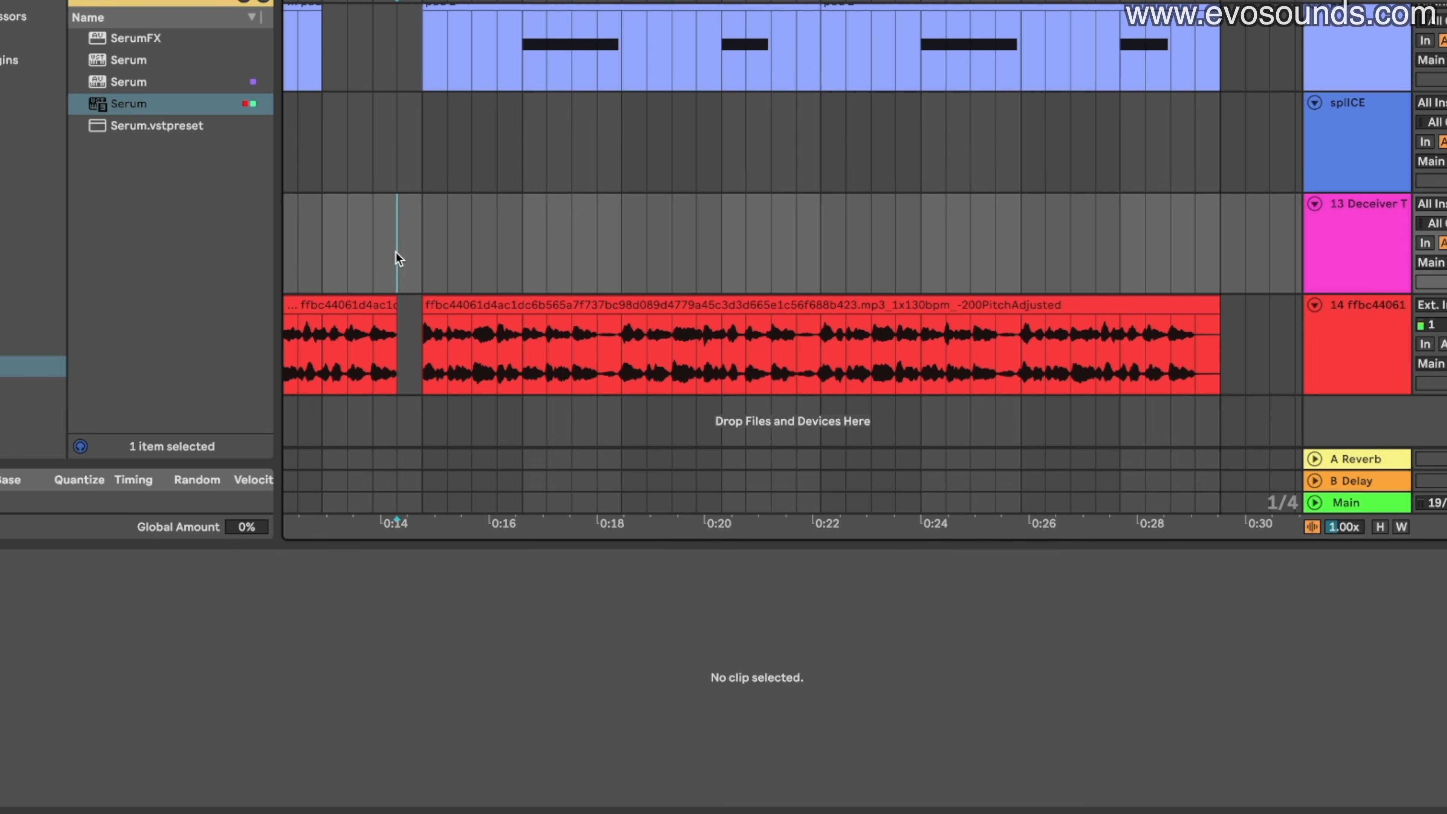
{"action": "scroll", "coordinate": [396, 256], "scroll_direction": "up", "scroll_amount": 5}
{"action": "scroll", "coordinate": [396, 256], "scroll_direction": "down", "scroll_amount": 5}
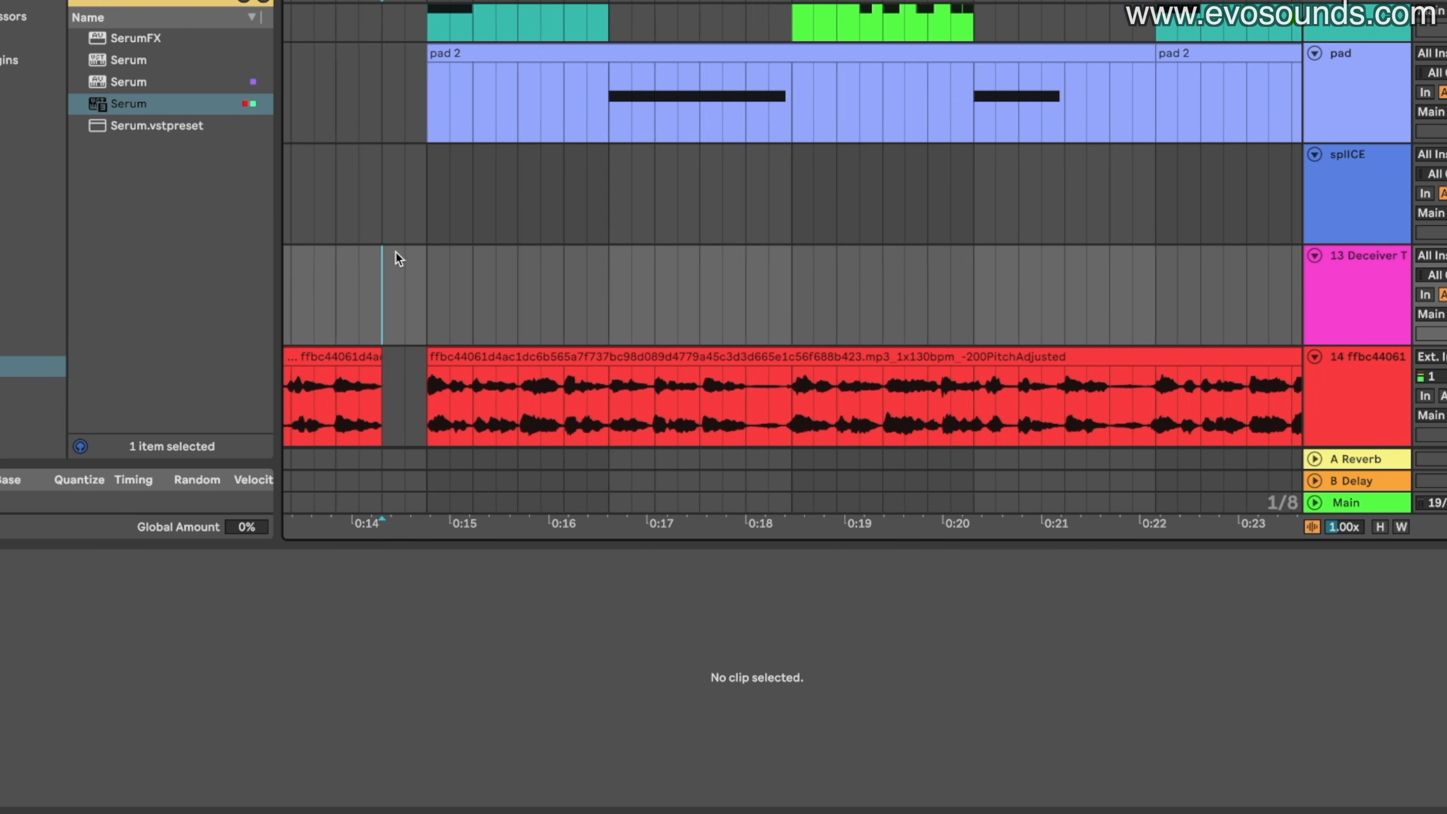
{"action": "scroll", "coordinate": [396, 252], "scroll_direction": "down", "scroll_amount": 2}
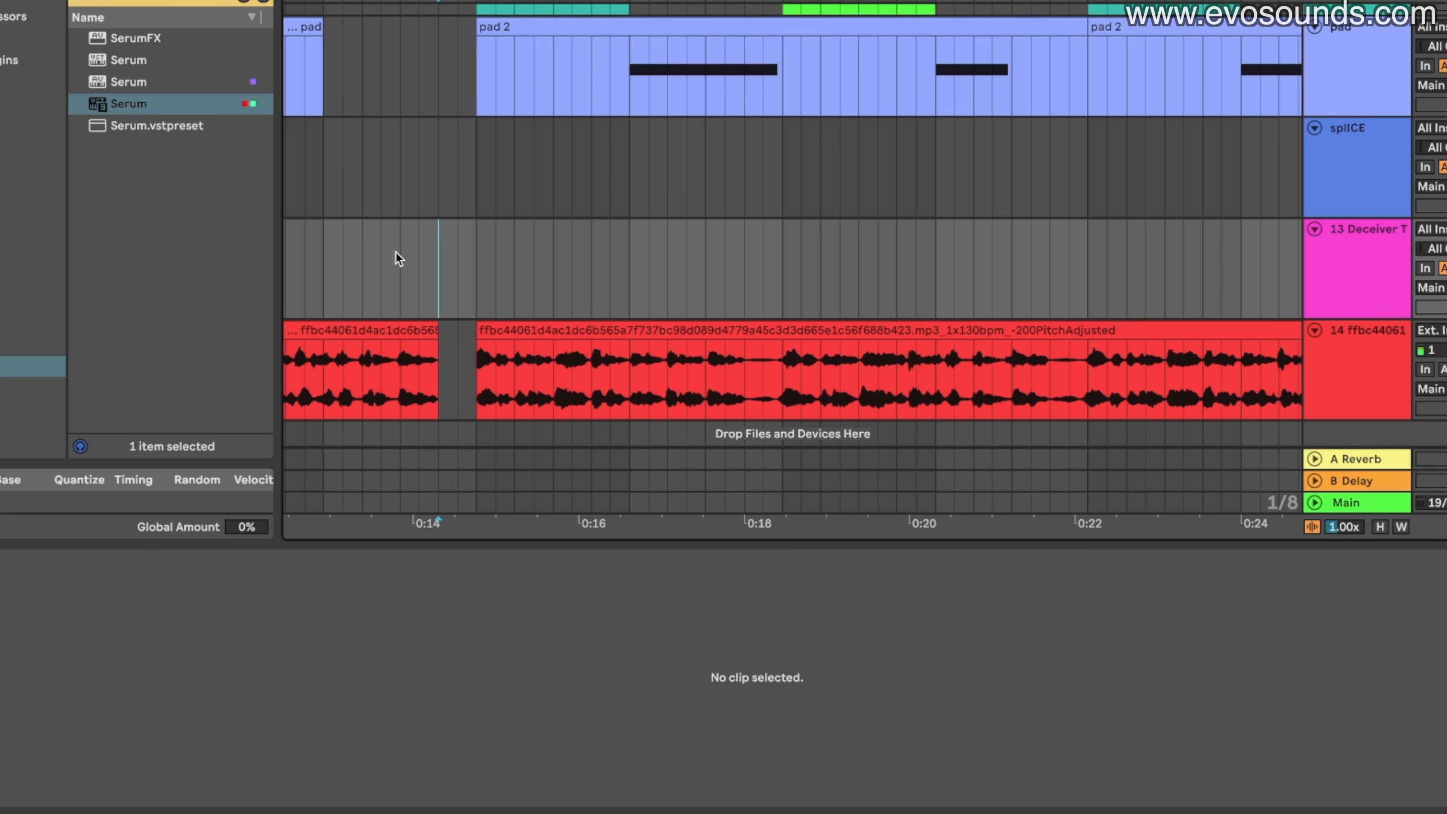
{"action": "left_click_drag", "start_coordinate": [413, 320], "coordinate": [313, 323]}
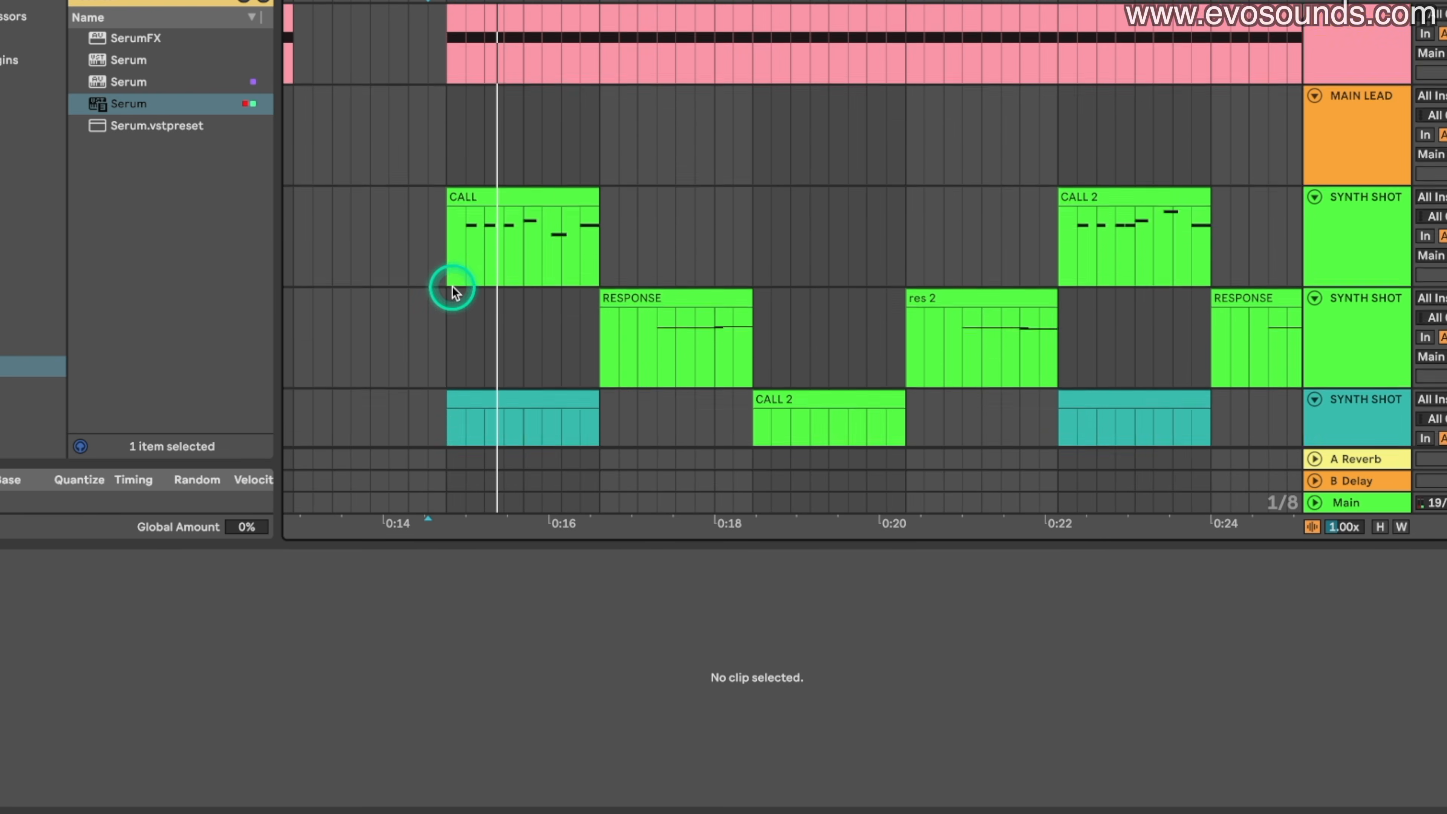
- Move the CALL clip to bar 10, above the first RESPONSE clip, and deactivate that RESPONSE clip
{"action": "scroll", "coordinate": [452, 290], "scroll_direction": "up", "scroll_amount": 2}
{"action": "left_click_drag", "start_coordinate": [478, 233], "coordinate": [626, 234]}
{"action": "scroll", "coordinate": [625, 234], "scroll_direction": "down", "scroll_amount": 5}
{"action": "left_click", "coordinate": [718, 124]}
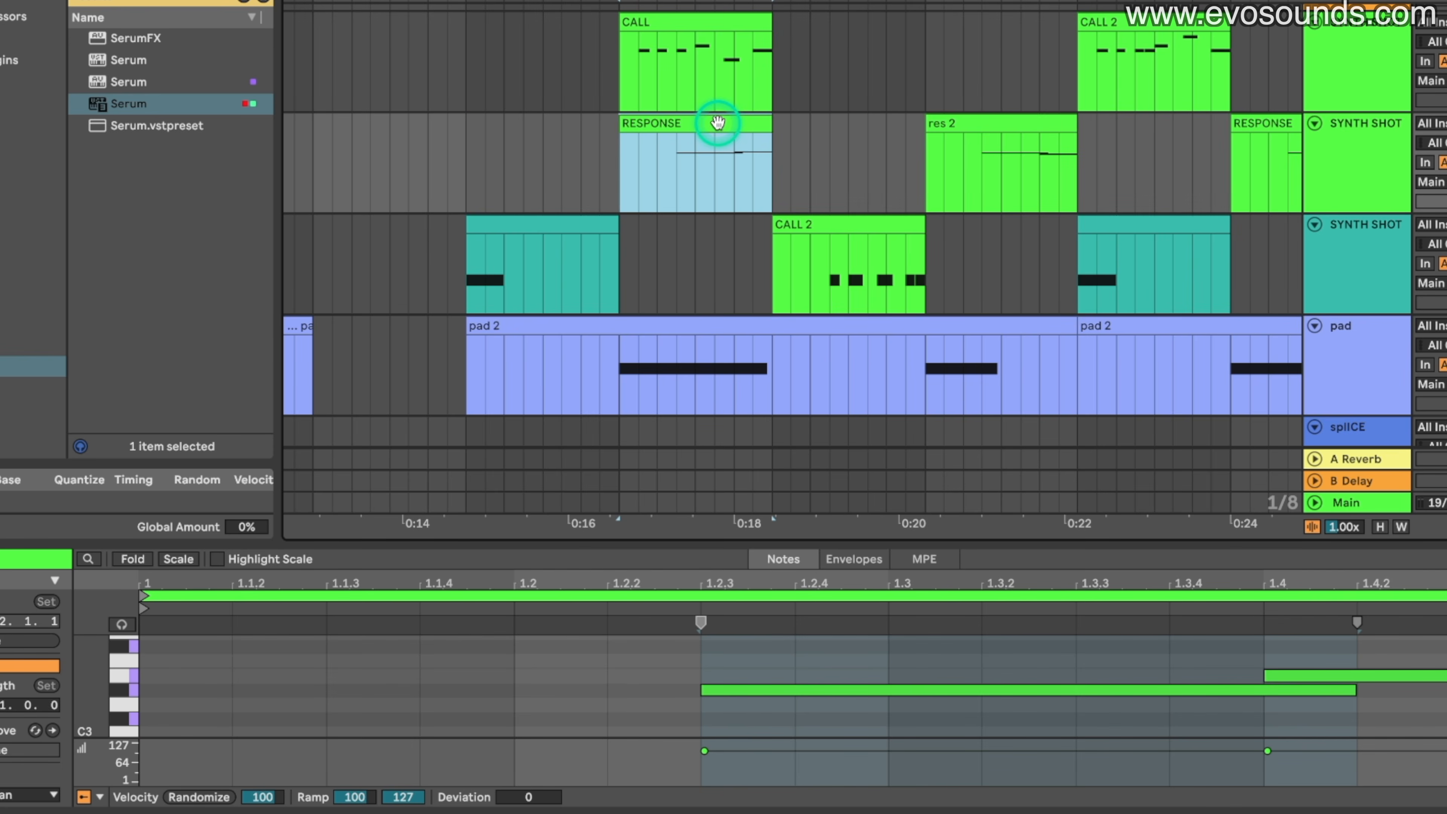
{"action": "scroll", "coordinate": [717, 123], "scroll_direction": "down", "scroll_amount": 6}
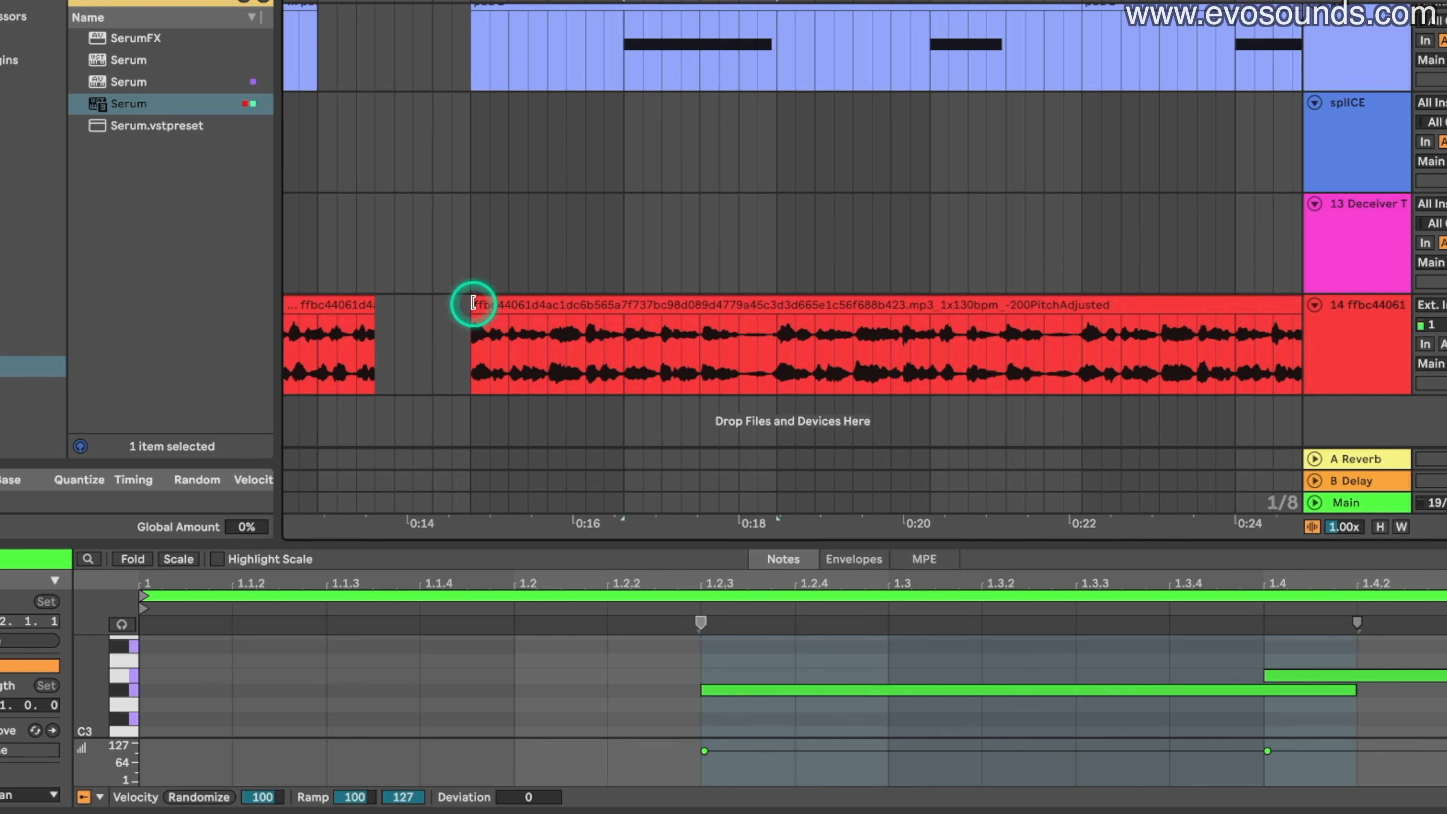
- Play the arrangement from the gap before bar 9 and follow the audio, synth and pad clips into bar 10
{"action": "left_click", "coordinate": [473, 303]}
{"action": "left_click", "coordinate": [399, 254]}
{"action": "scroll", "coordinate": [297, 245], "scroll_direction": "up", "scroll_amount": 5}
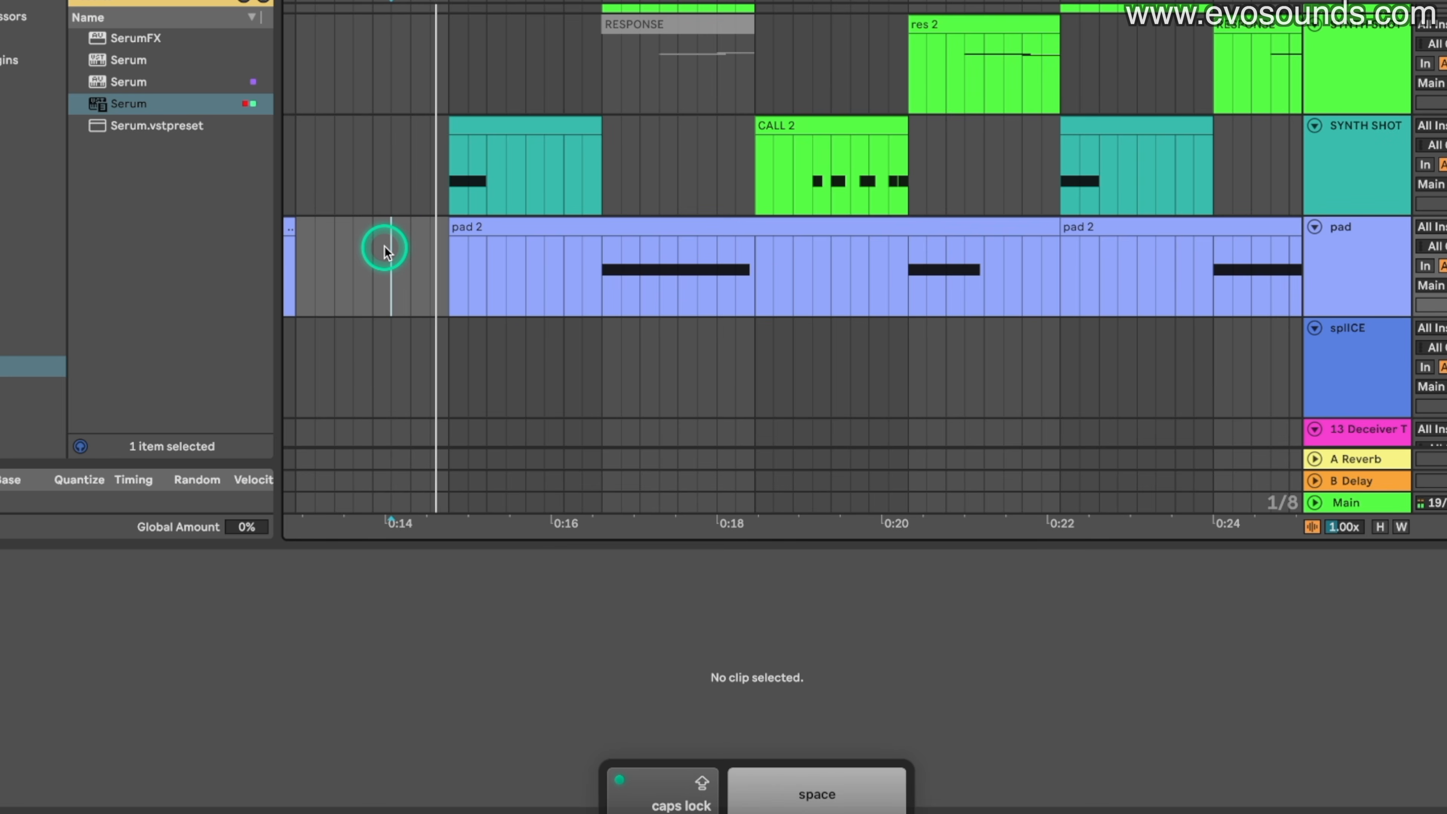
{"action": "scroll", "coordinate": [381, 246], "scroll_direction": "right", "scroll_amount": 2}
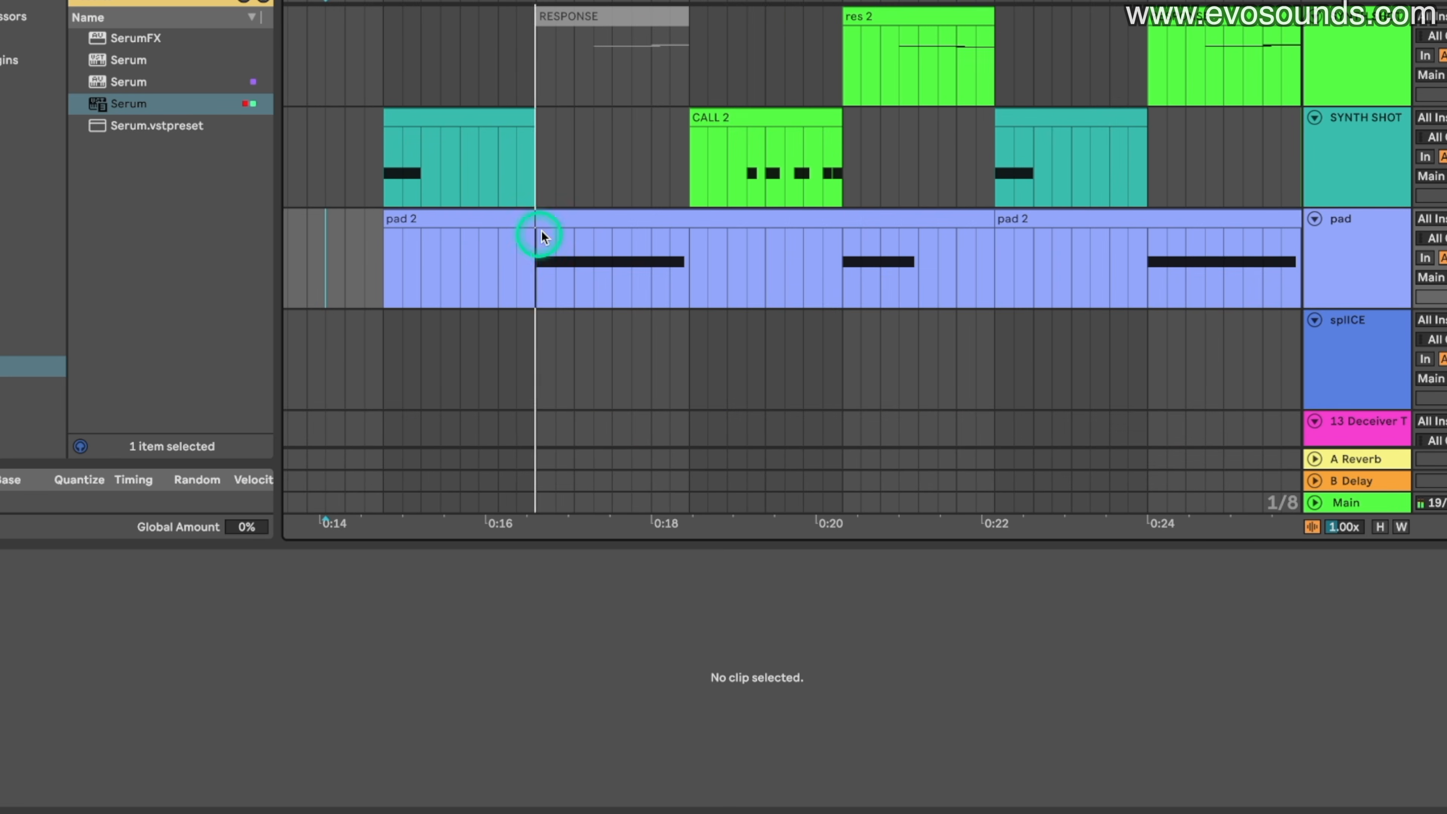
- Move the CALL clip on the first SYNTH SHOT track to bar 11 and rename it Response
{"action": "left_click", "coordinate": [541, 231]}
{"action": "scroll", "coordinate": [573, 234], "scroll_direction": "up", "scroll_amount": 4}
{"action": "left_click_drag", "start_coordinate": [572, 234], "coordinate": [719, 211]}
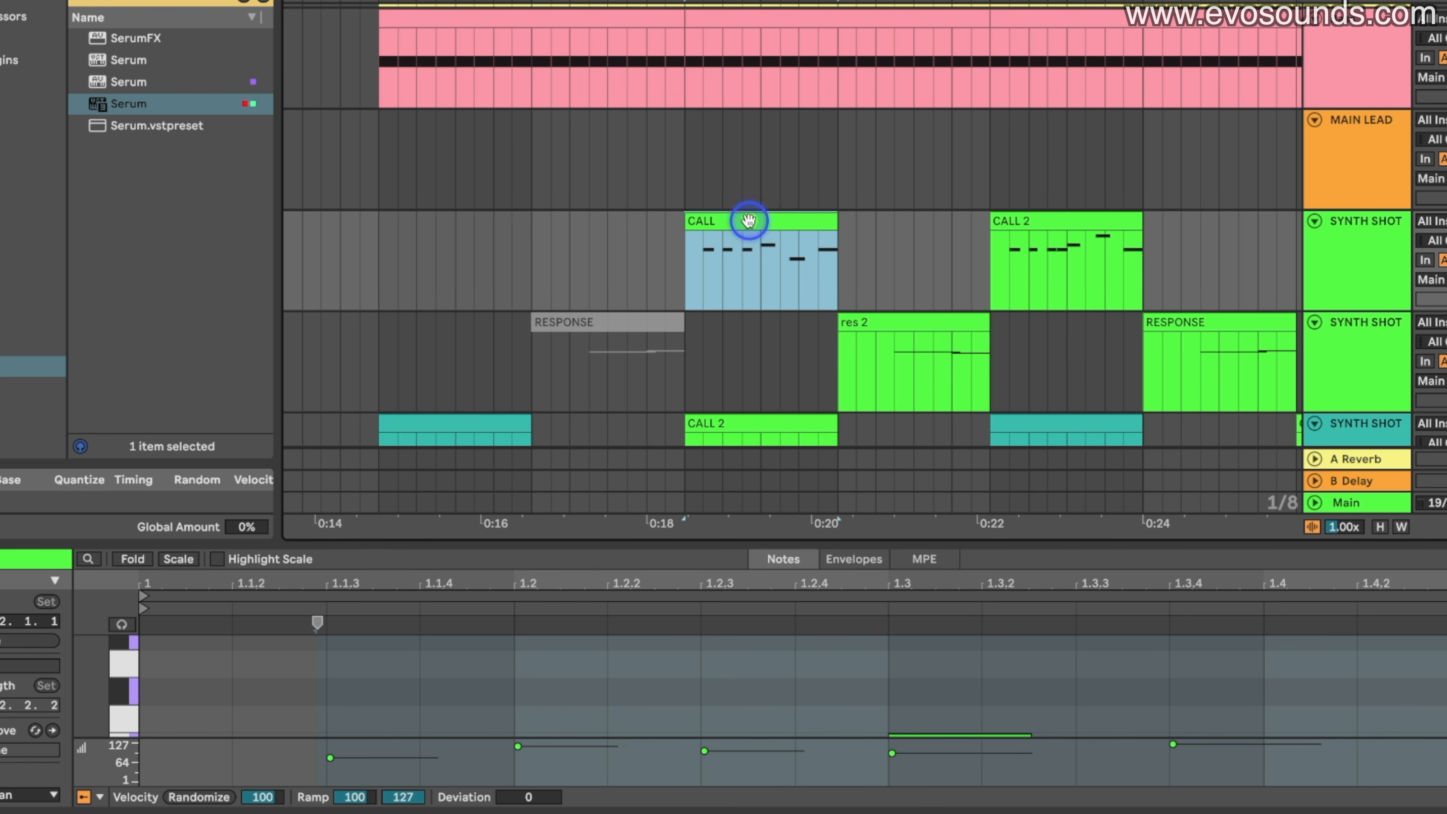
{"action": "key", "text": "super+r"}
{"action": "type", "text": "Respon"}
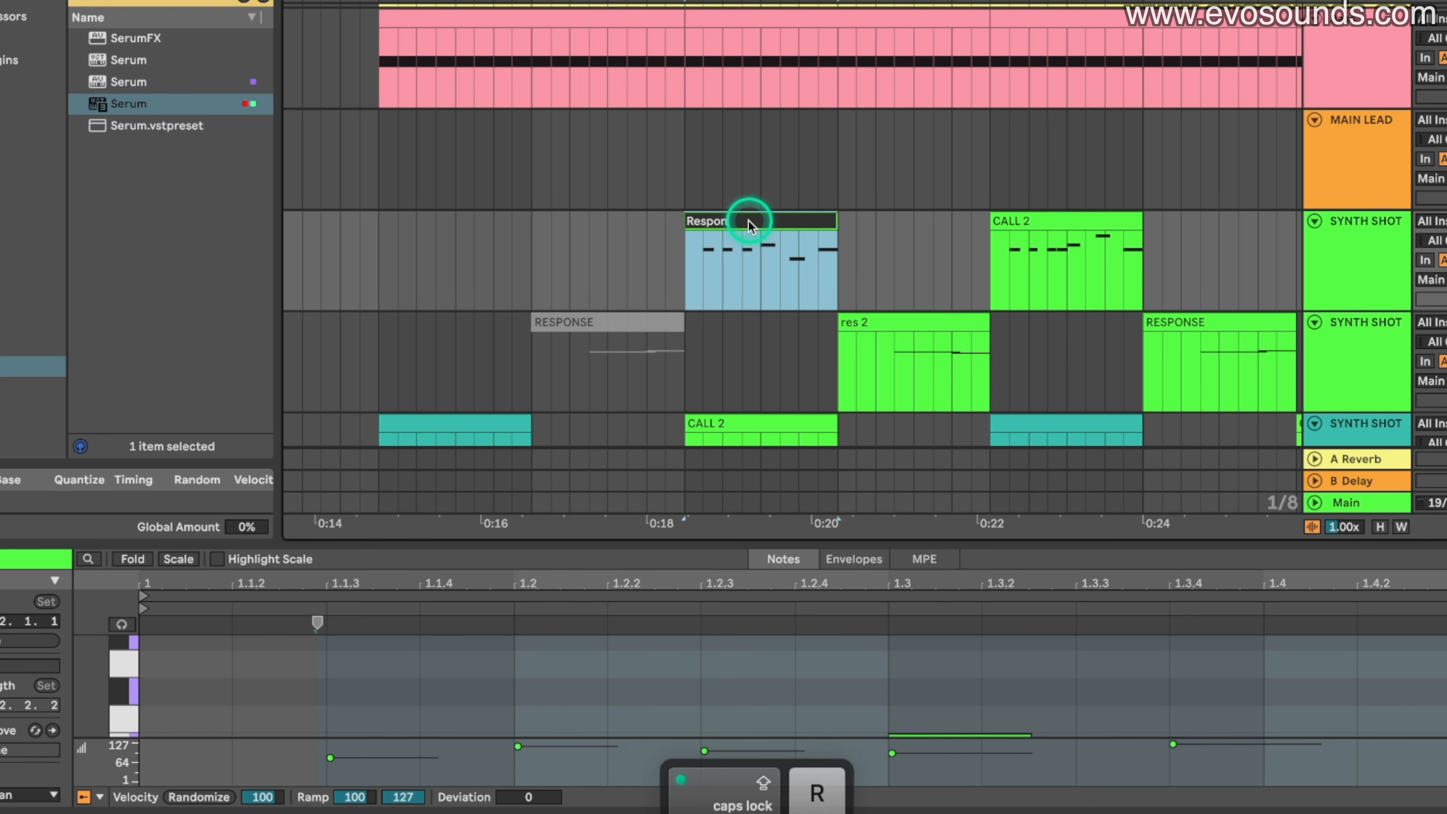
{"action": "type", "text": "se"}
{"action": "key", "text": "Return"}
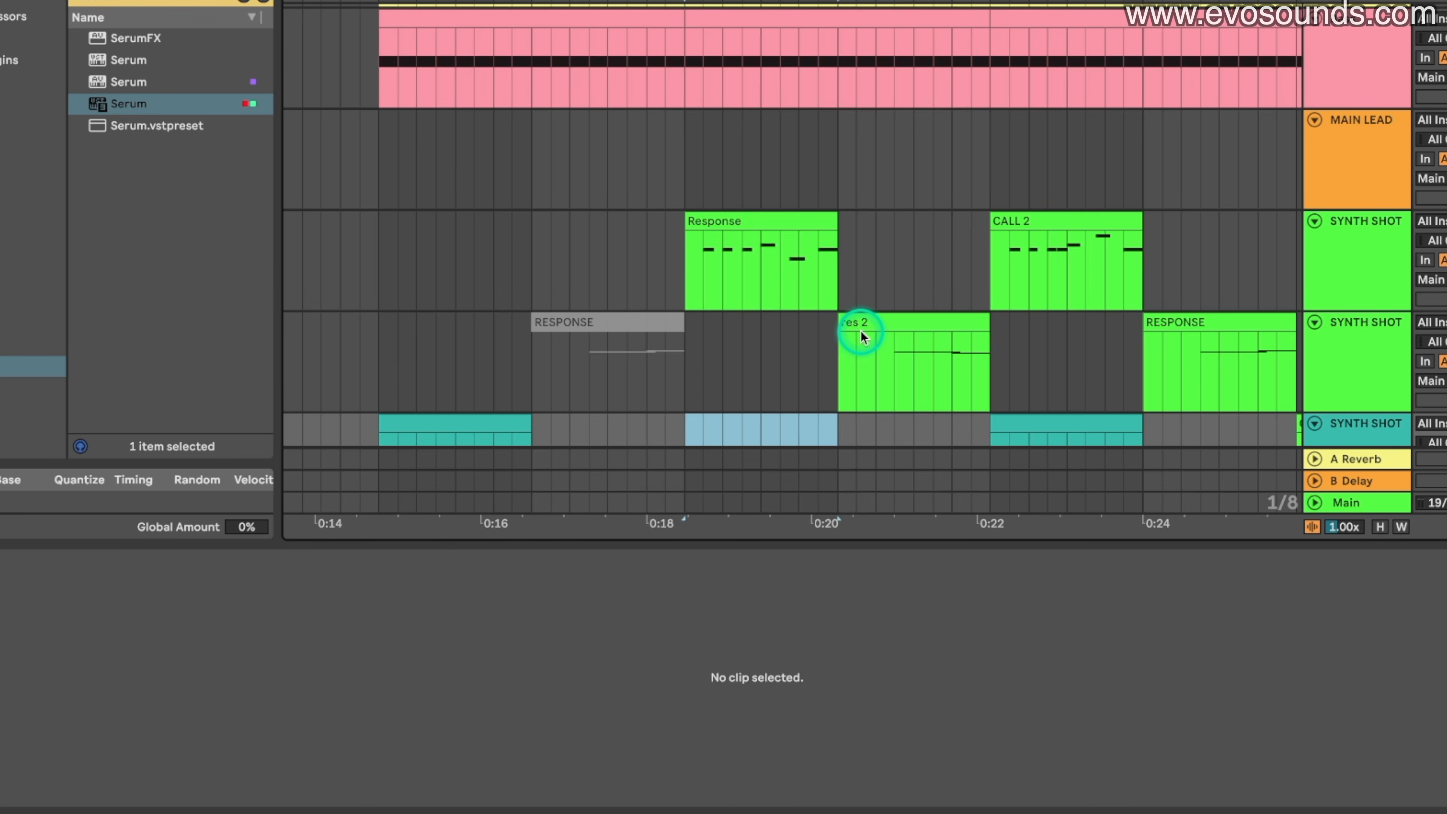
- Compare the res 2 clip with the audio CALL clips and mark the gap between them from bar 11 to 13
{"action": "left_click", "coordinate": [860, 330]}
{"action": "scroll", "coordinate": [860, 330], "scroll_direction": "down", "scroll_amount": 5}
{"action": "scroll", "coordinate": [860, 330], "scroll_direction": "down", "scroll_amount": 8}
{"action": "scroll", "coordinate": [804, 234], "scroll_direction": "down", "scroll_amount": 2}
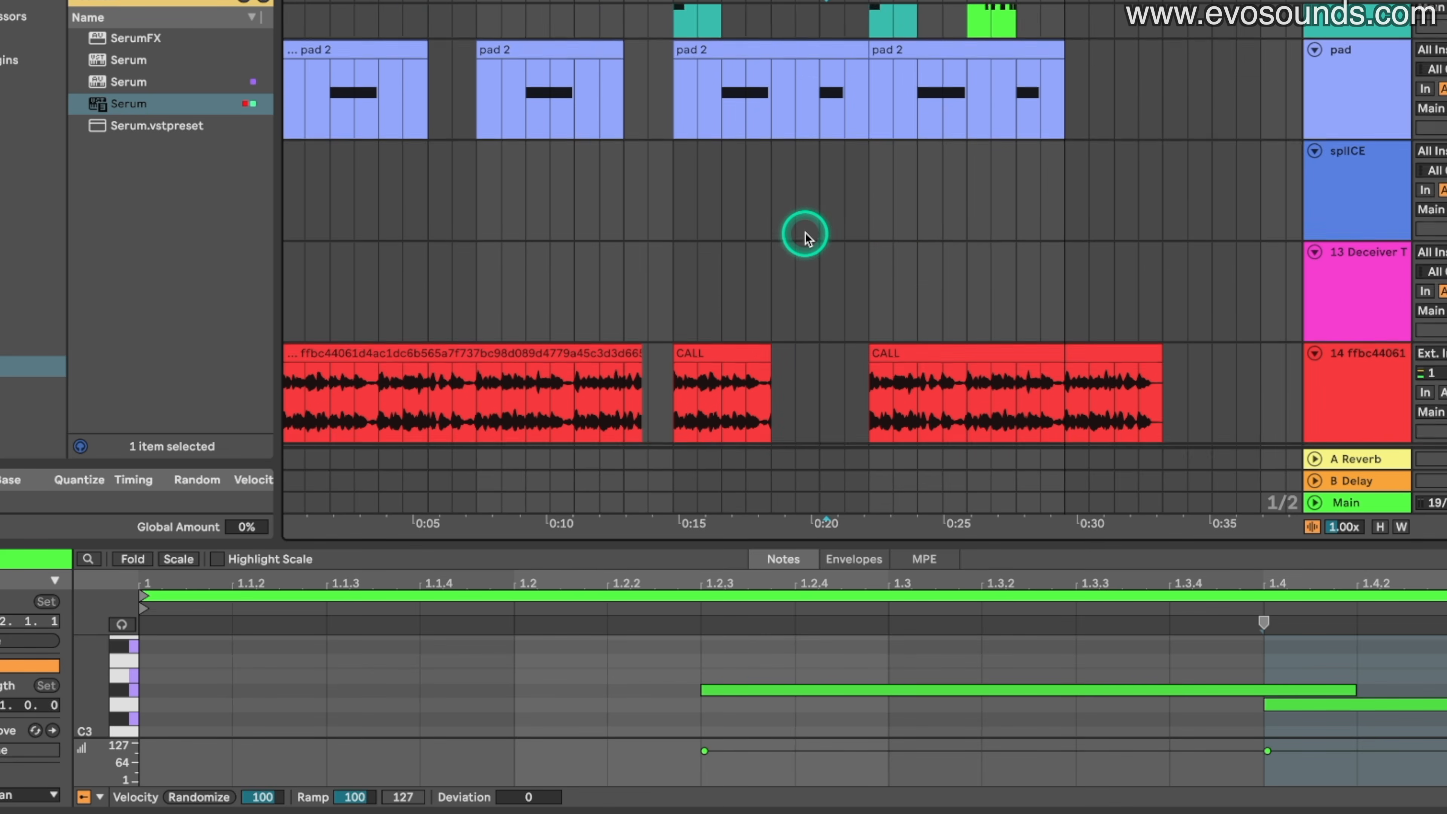
{"action": "scroll", "coordinate": [804, 233], "scroll_direction": "down", "scroll_amount": 2}
{"action": "left_click", "coordinate": [727, 308]}
{"action": "left_click_drag", "start_coordinate": [772, 267], "coordinate": [861, 265]}
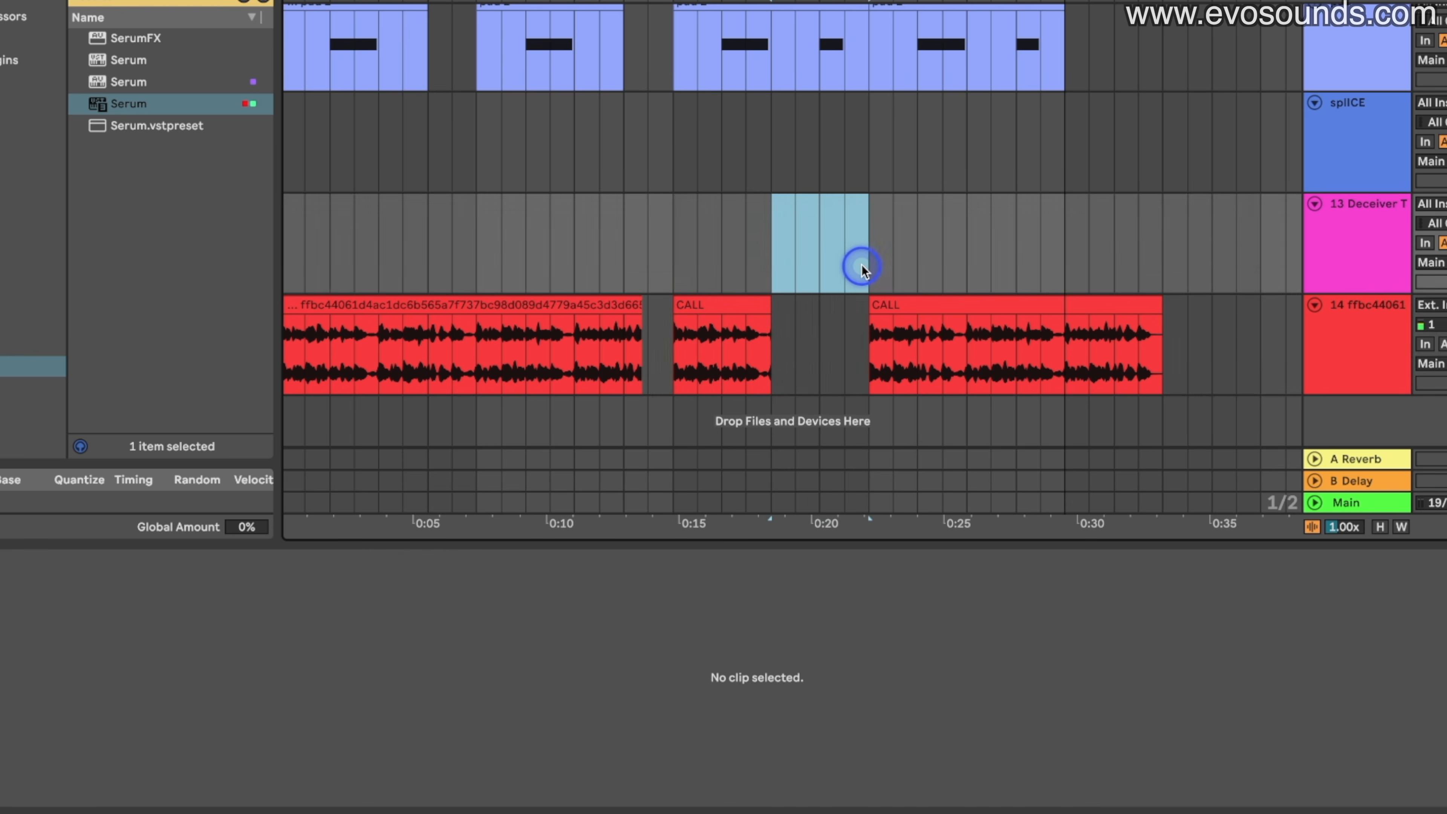
- Consolidate the Response clip with the empty bar after it into one two-bar clip from bar 11 to 13
{"action": "scroll", "coordinate": [861, 264], "scroll_direction": "up", "scroll_amount": 5}
{"action": "left_click", "coordinate": [770, 149]}
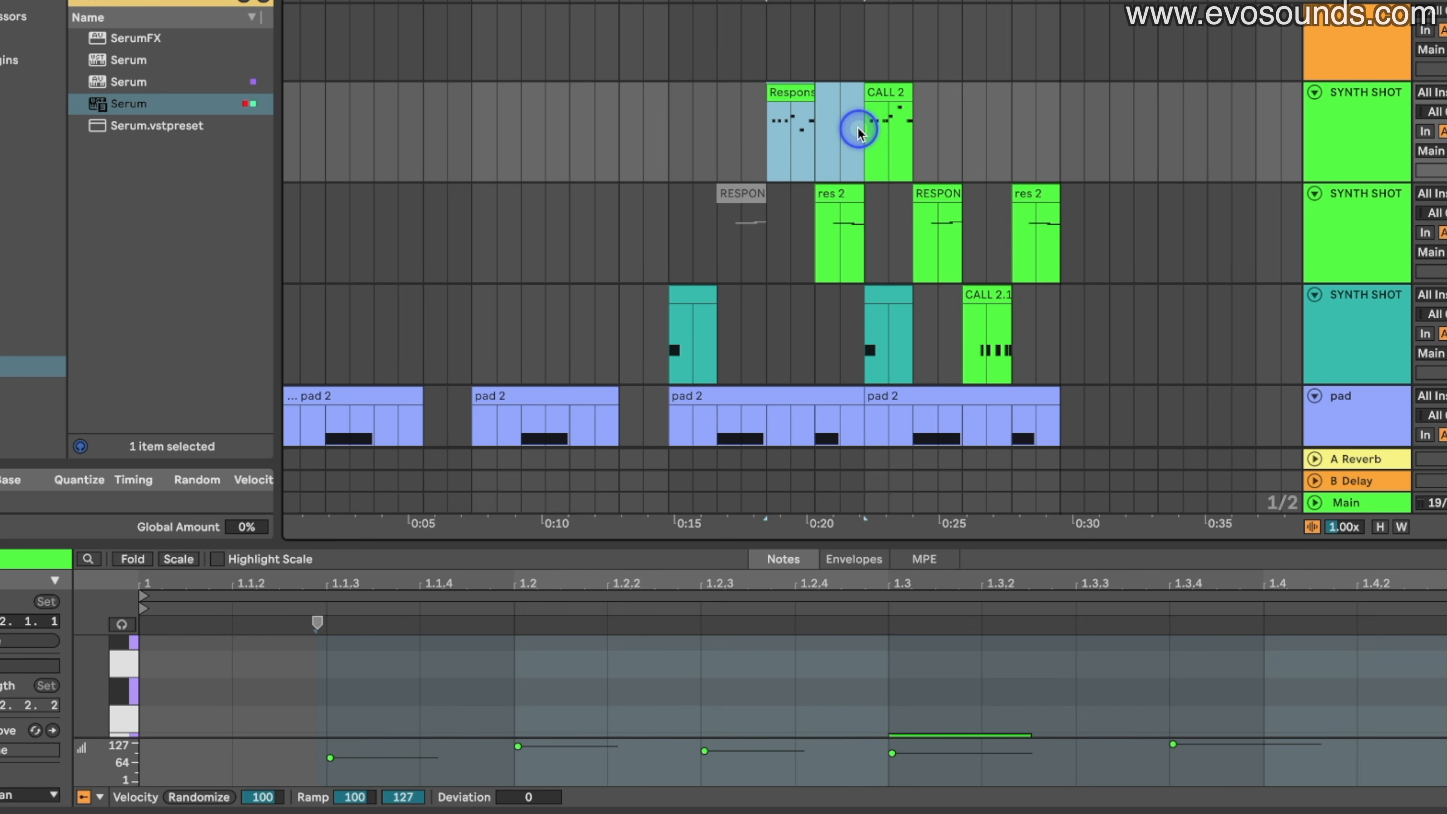
{"action": "key", "text": "super+j"}
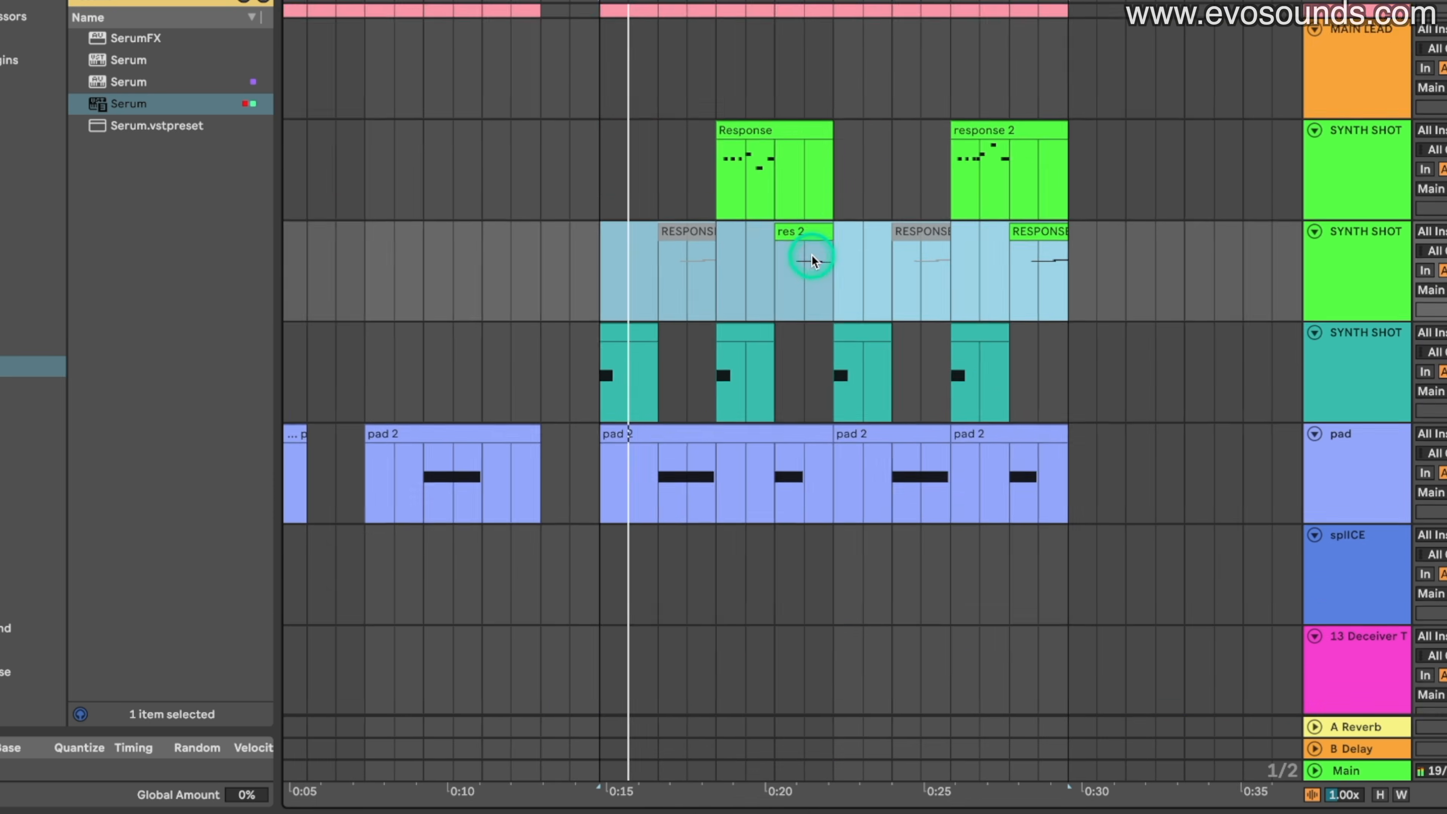
- Review the drums, bass, synth responses, pad and audio CALL clips during playback up to the response 2 clip
{"action": "scroll", "coordinate": [812, 260], "scroll_direction": "up", "scroll_amount": 5}
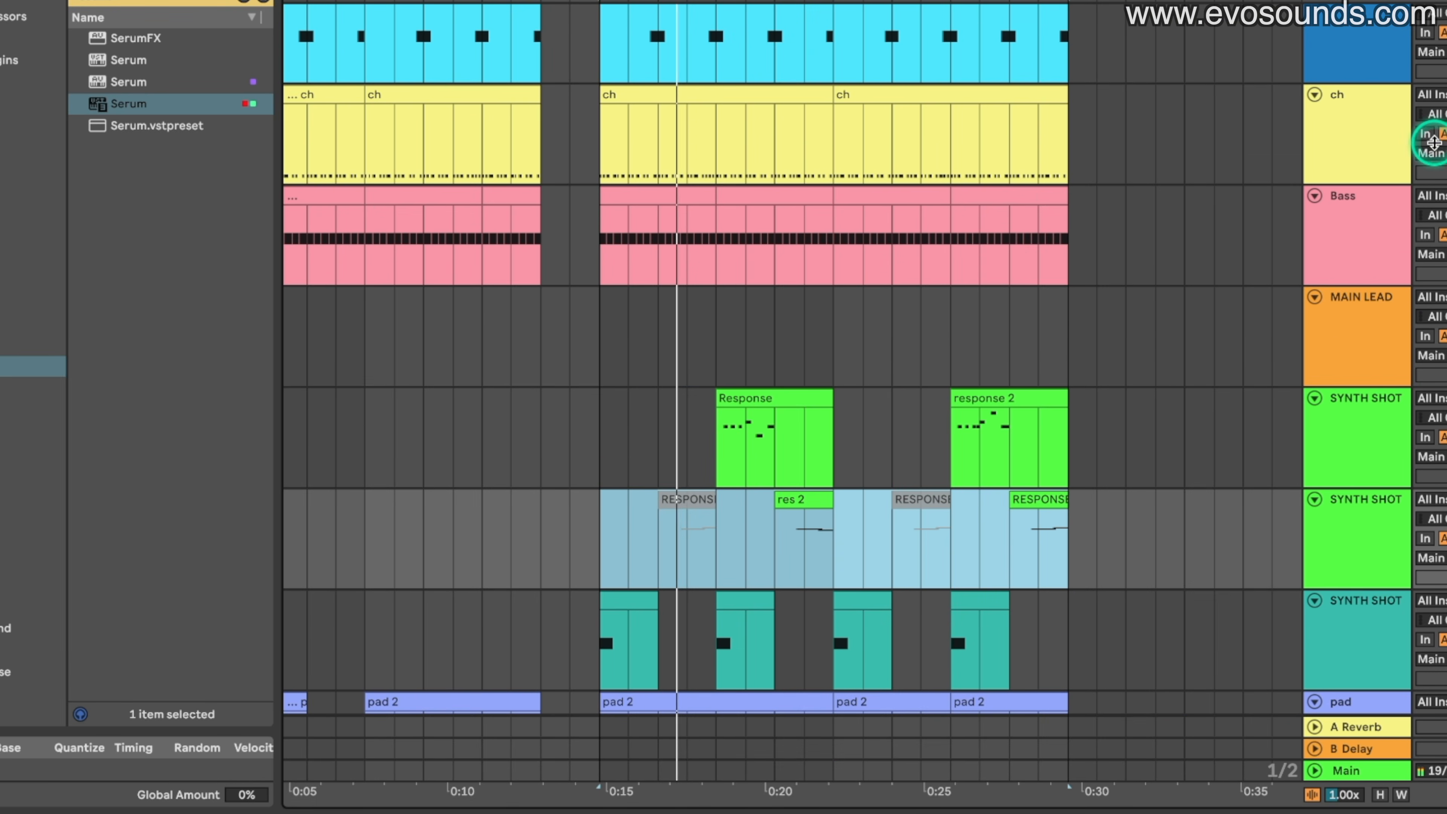
{"action": "scroll", "coordinate": [533, 124], "scroll_direction": "left", "scroll_amount": 3}
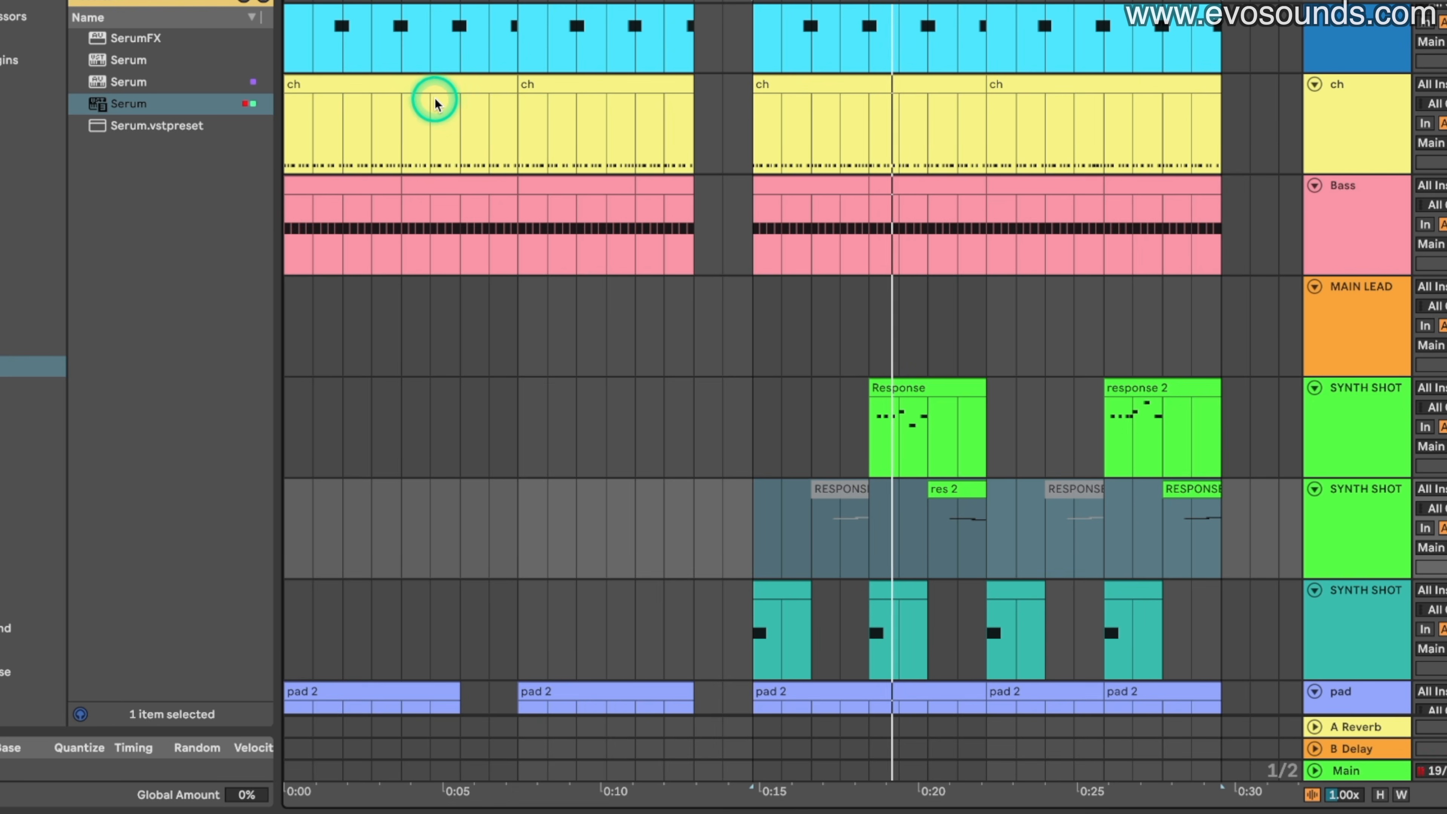
{"action": "scroll", "coordinate": [427, 97], "scroll_direction": "right", "scroll_amount": 2}
{"action": "scroll", "coordinate": [427, 97], "scroll_direction": "down", "scroll_amount": 1}
{"action": "scroll", "coordinate": [512, 125], "scroll_direction": "right", "scroll_amount": 3}
{"action": "scroll", "coordinate": [588, 152], "scroll_direction": "down", "scroll_amount": 5}
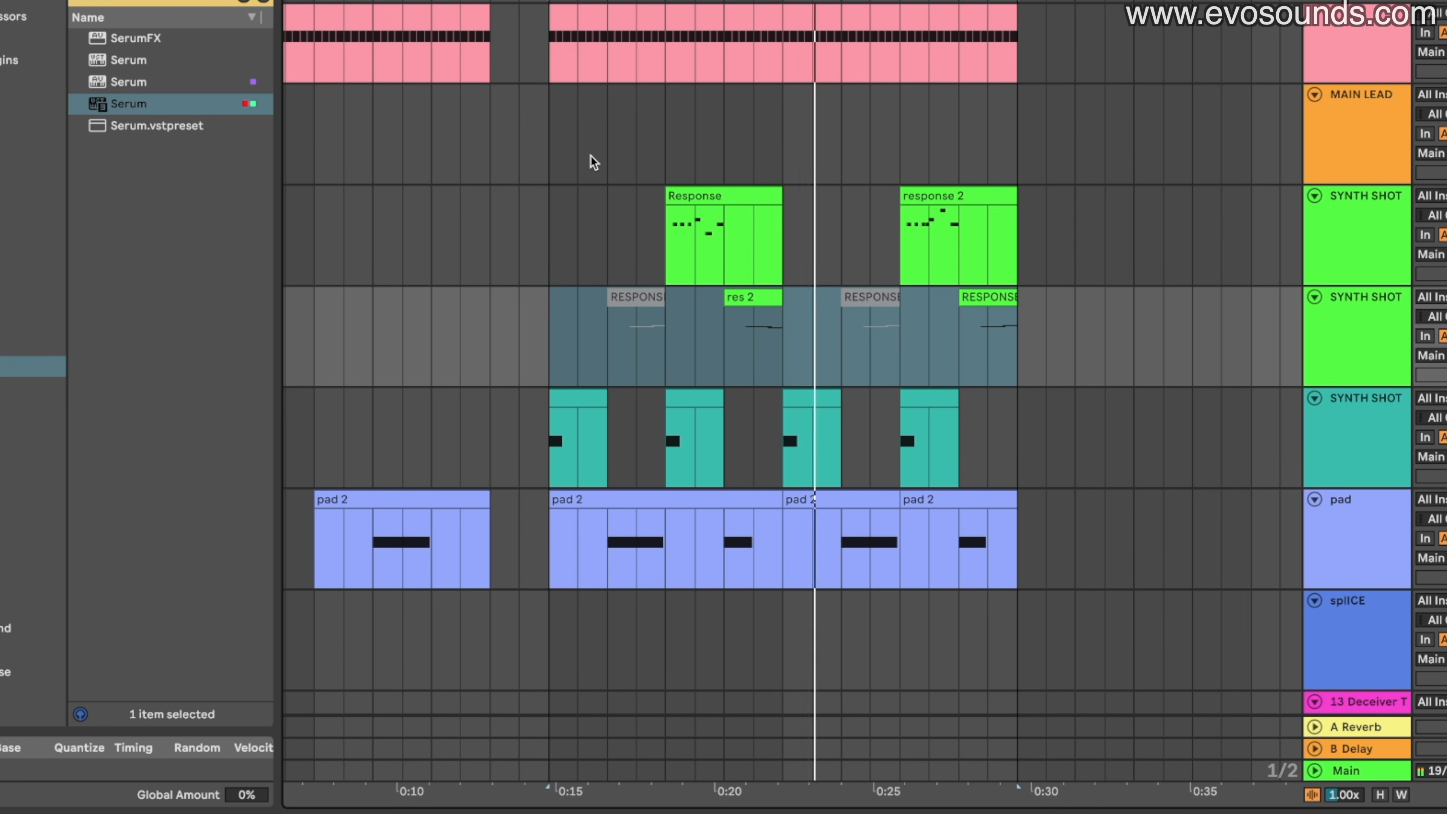
{"action": "scroll", "coordinate": [590, 155], "scroll_direction": "down", "scroll_amount": 8}
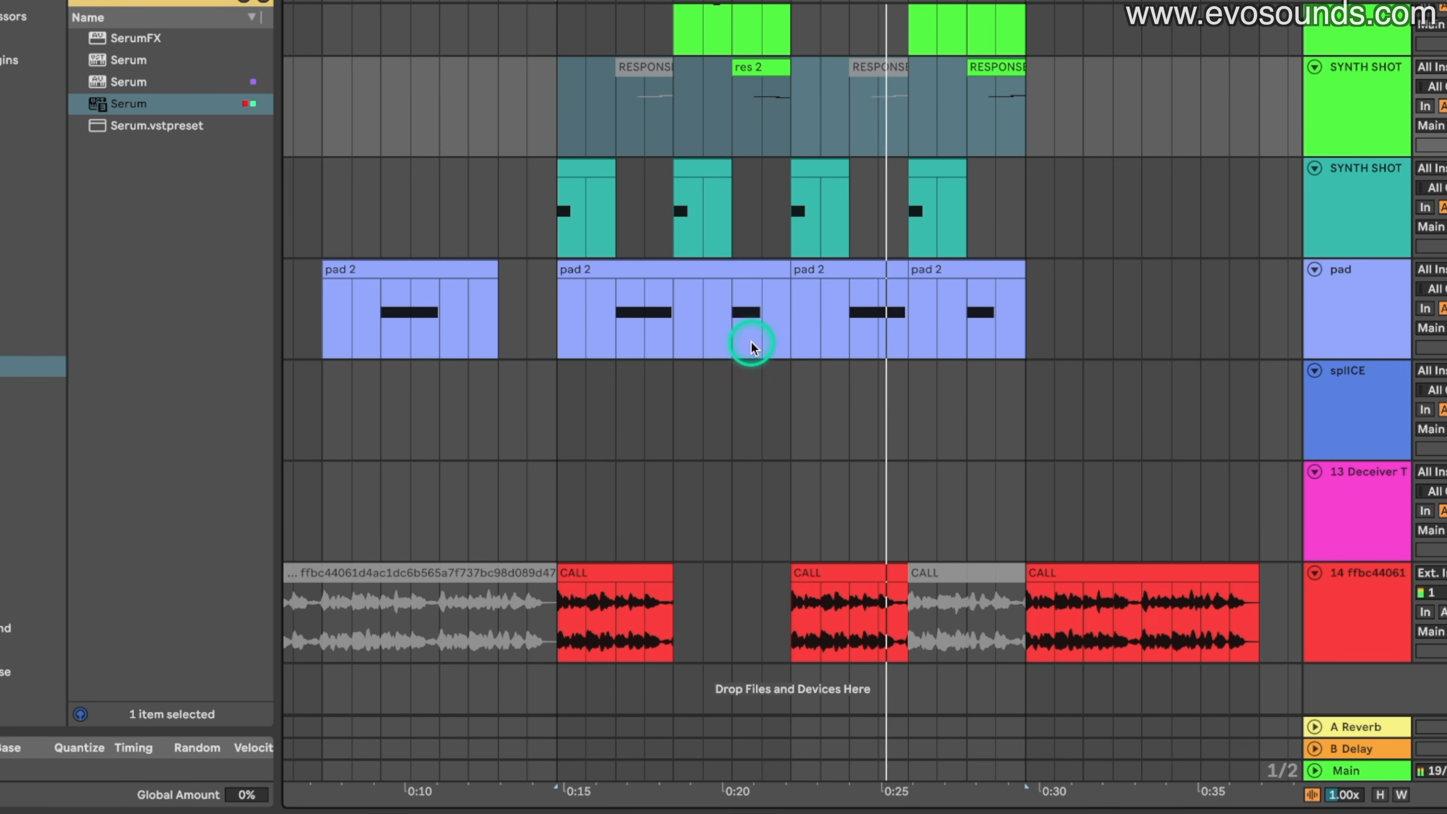
{"action": "scroll", "coordinate": [763, 324], "scroll_direction": "up", "scroll_amount": 9}
{"action": "left_click", "coordinate": [932, 218]}
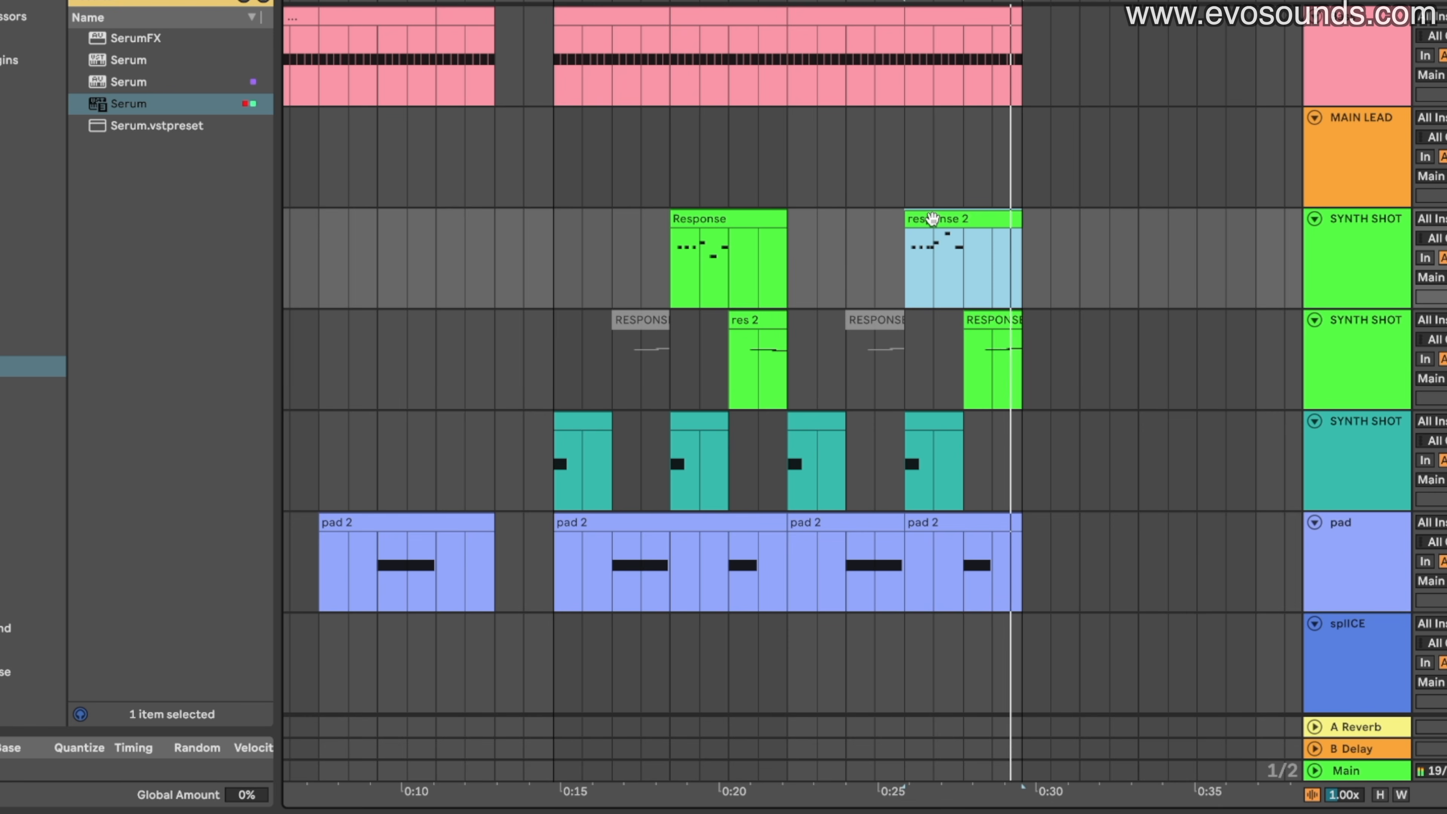
{"action": "scroll", "coordinate": [875, 271], "scroll_direction": "down", "scroll_amount": 5}
{"action": "scroll", "coordinate": [875, 271], "scroll_direction": "left", "scroll_amount": 5}
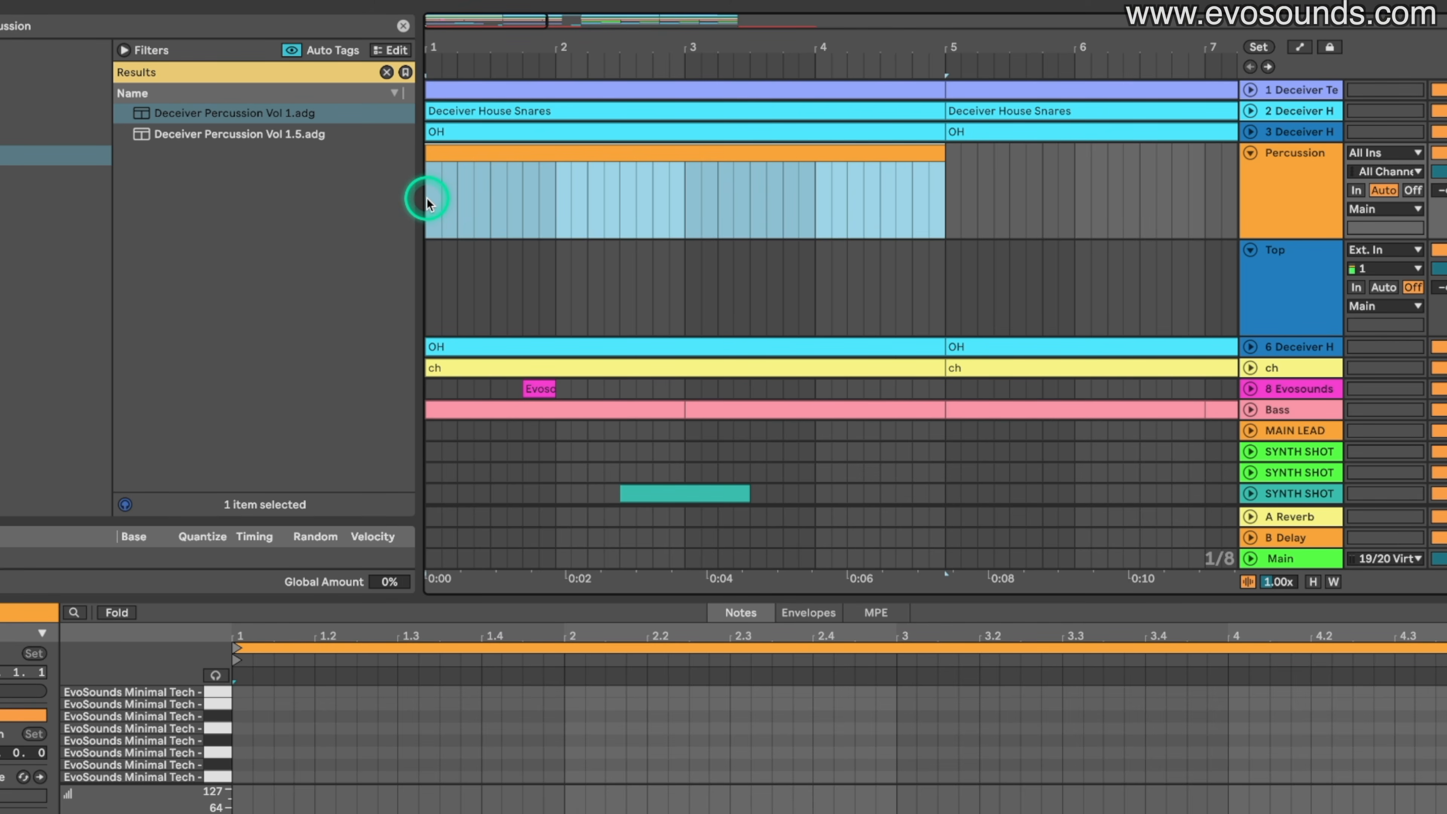
- Enlarge the Percussion clip's note editor and write short hits at 1.2.3 and 1.3.2 plus a higher, longer one at 1.4.3
{"action": "mouse_move", "coordinate": [461, 597]}
{"action": "left_mouse_down"}
{"action": "mouse_move", "coordinate": [520, 329]}
{"action": "mouse_move", "coordinate": [473, 598]}
{"action": "left_mouse_up"}
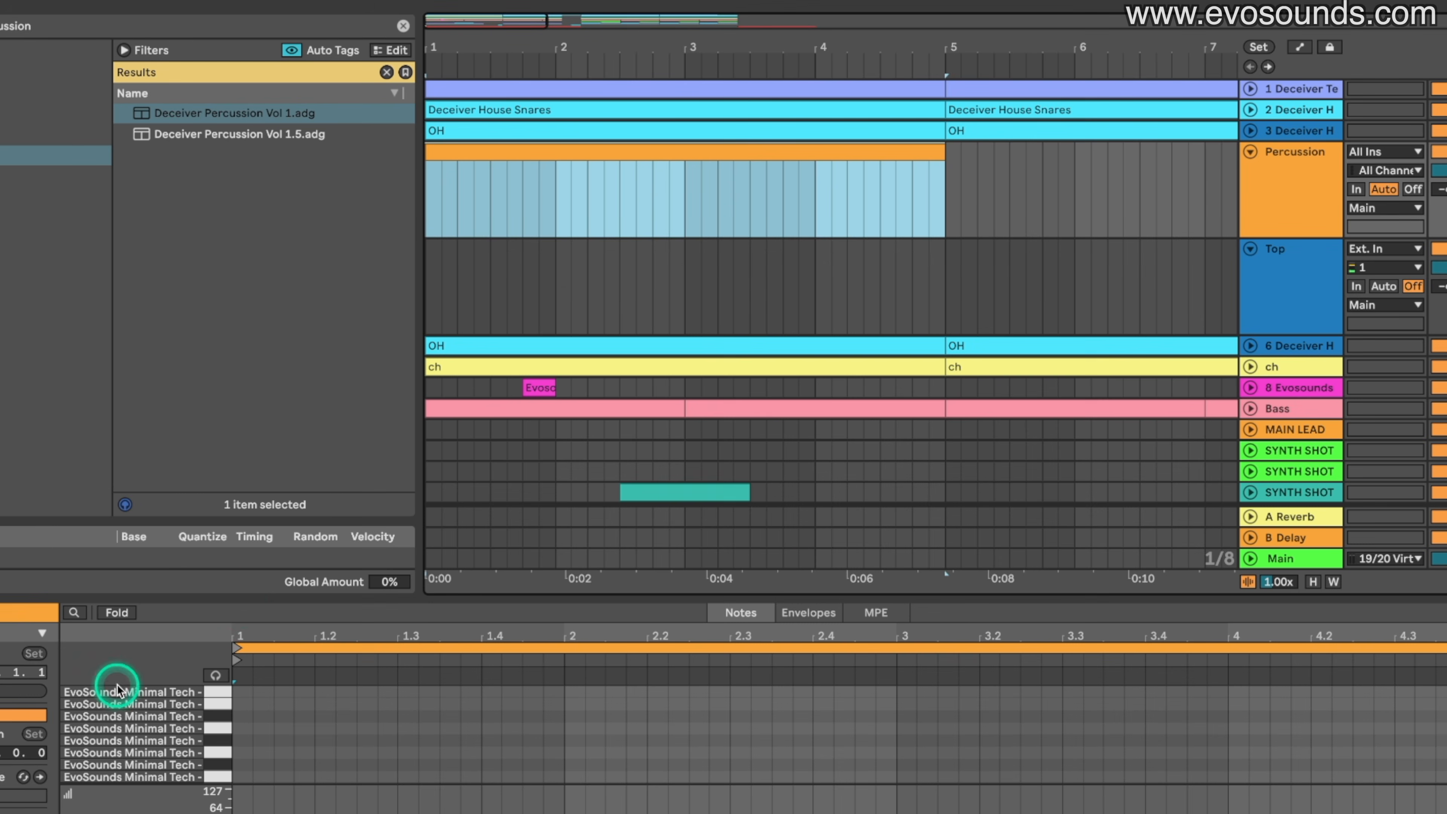
{"action": "left_click_drag", "start_coordinate": [238, 597], "coordinate": [281, 258]}
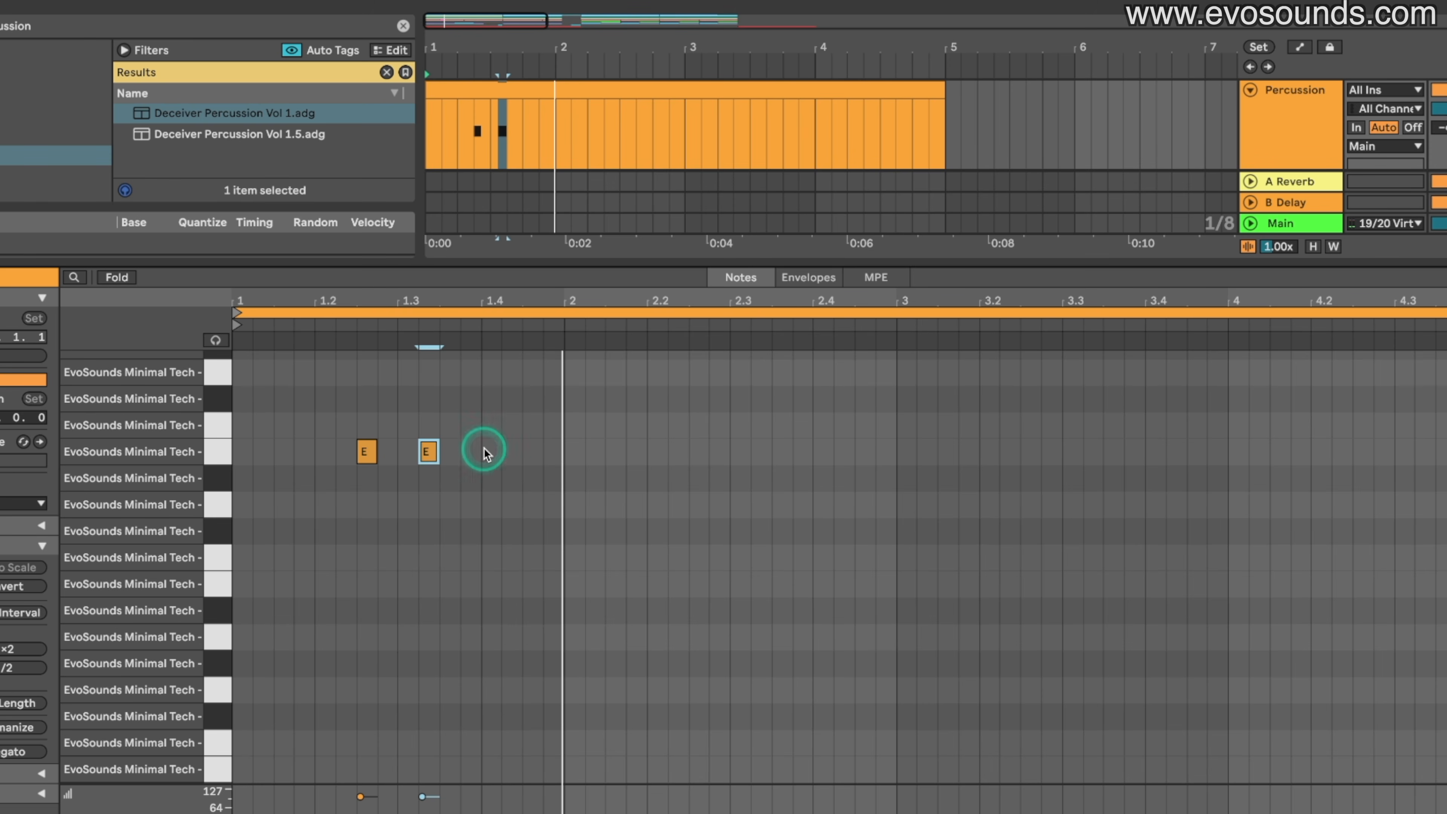
{"action": "double_click", "coordinate": [534, 403]}
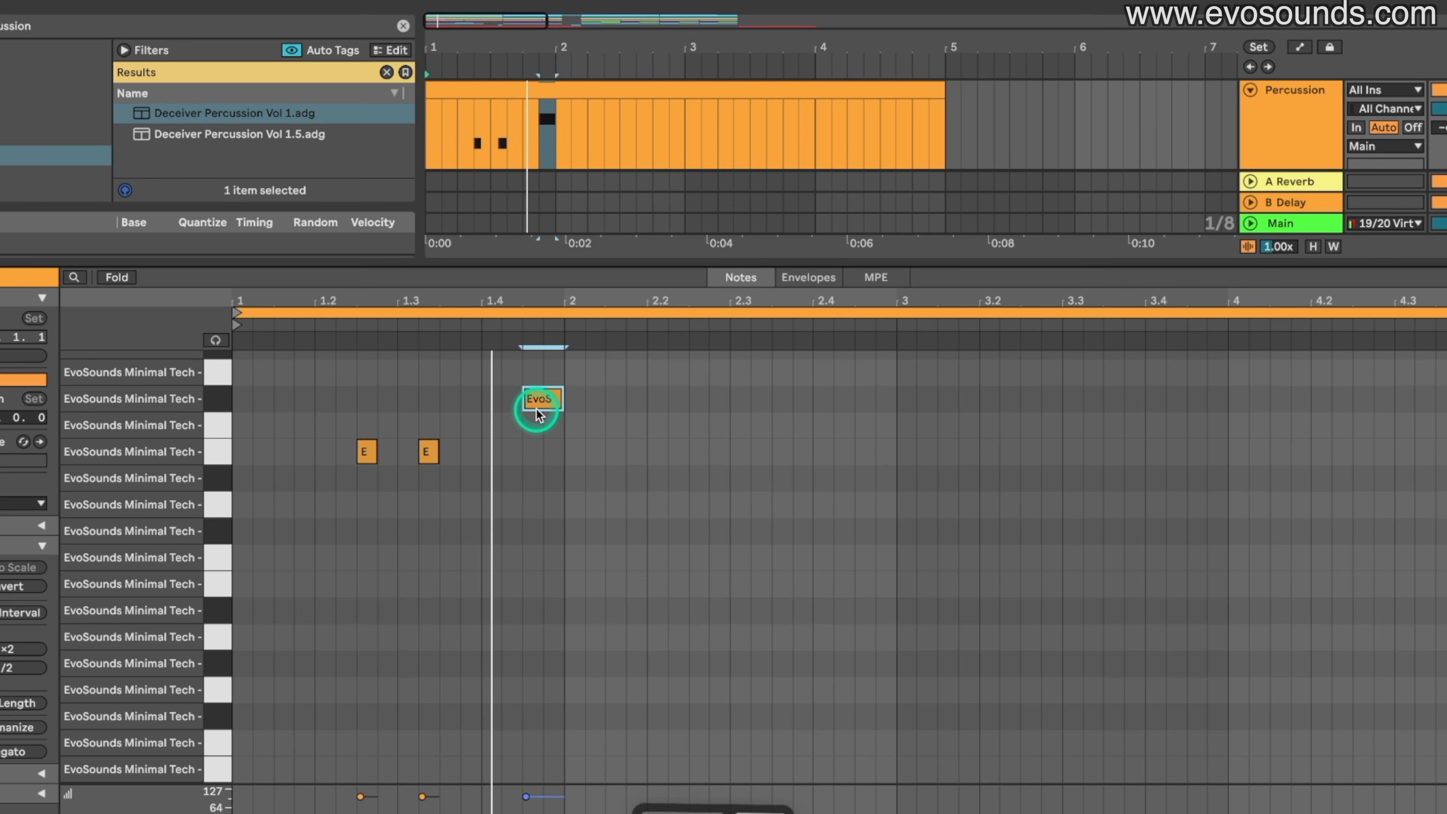
- Duplicate the bar 1 percussion notes into bar 2 and remove the copied higher note at 2.4.3
{"action": "left_click_drag", "start_coordinate": [568, 478], "coordinate": [230, 349]}
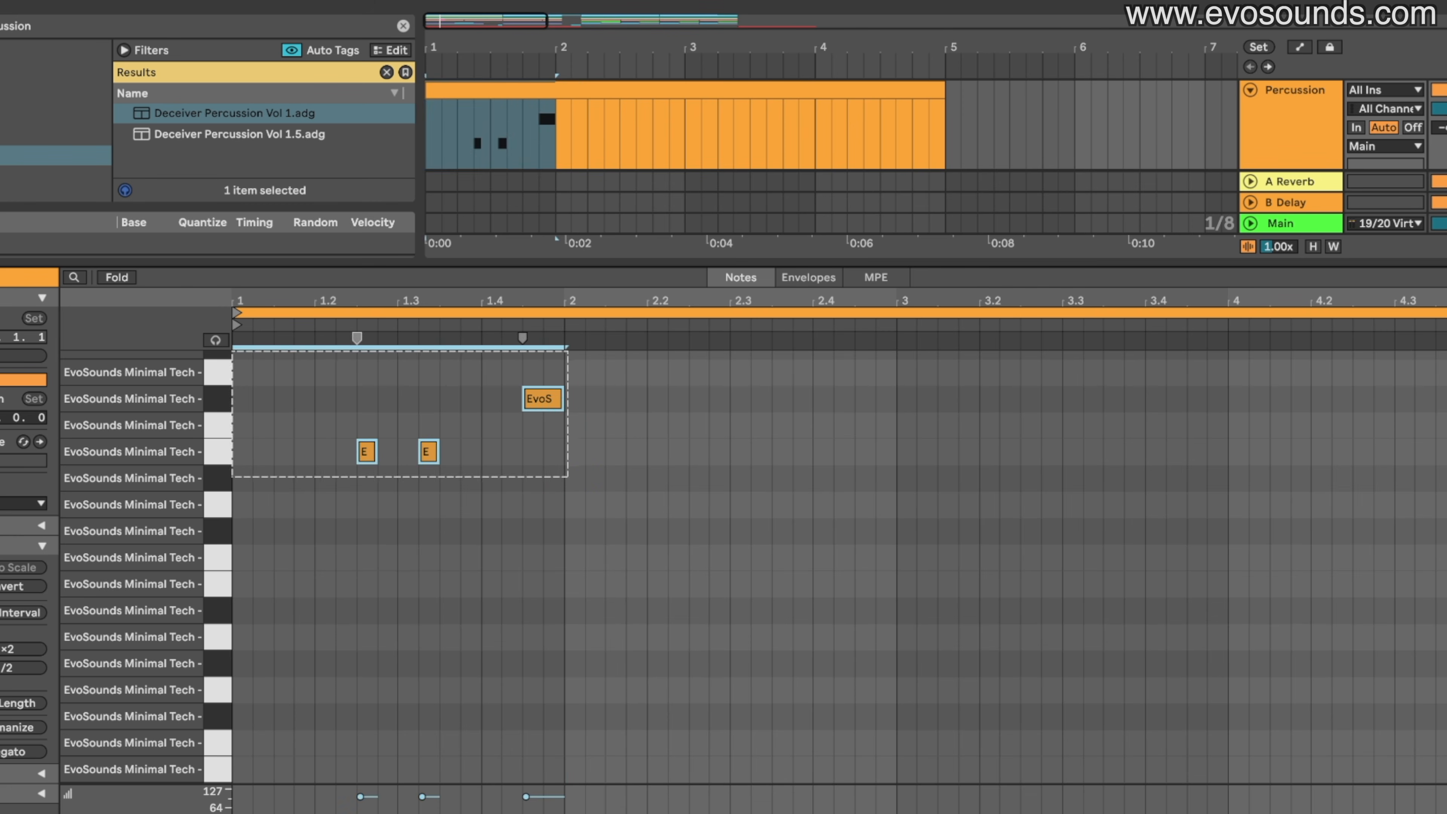
{"action": "key", "text": "ctrl+d"}
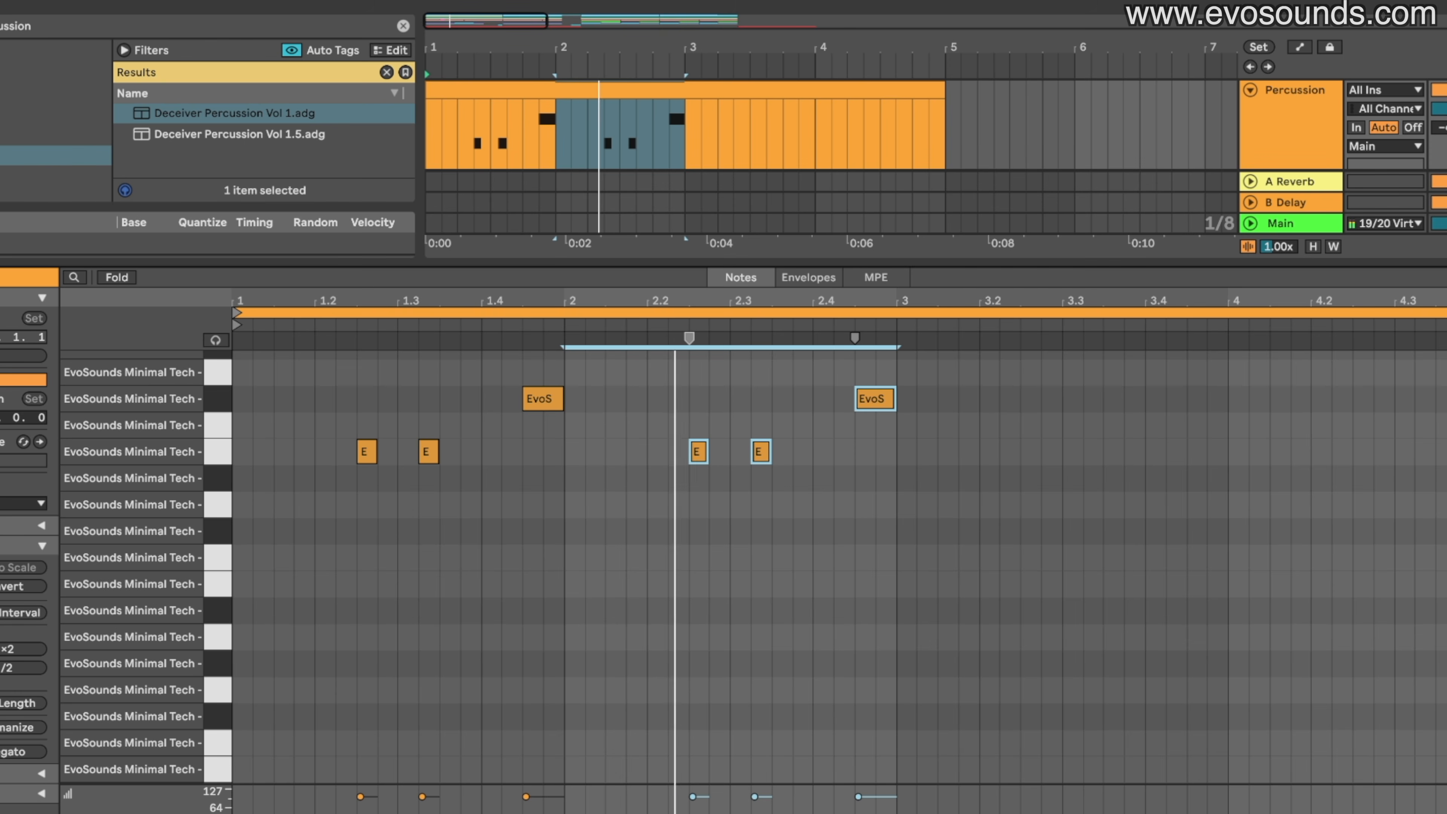
{"action": "left_click", "coordinate": [876, 422]}
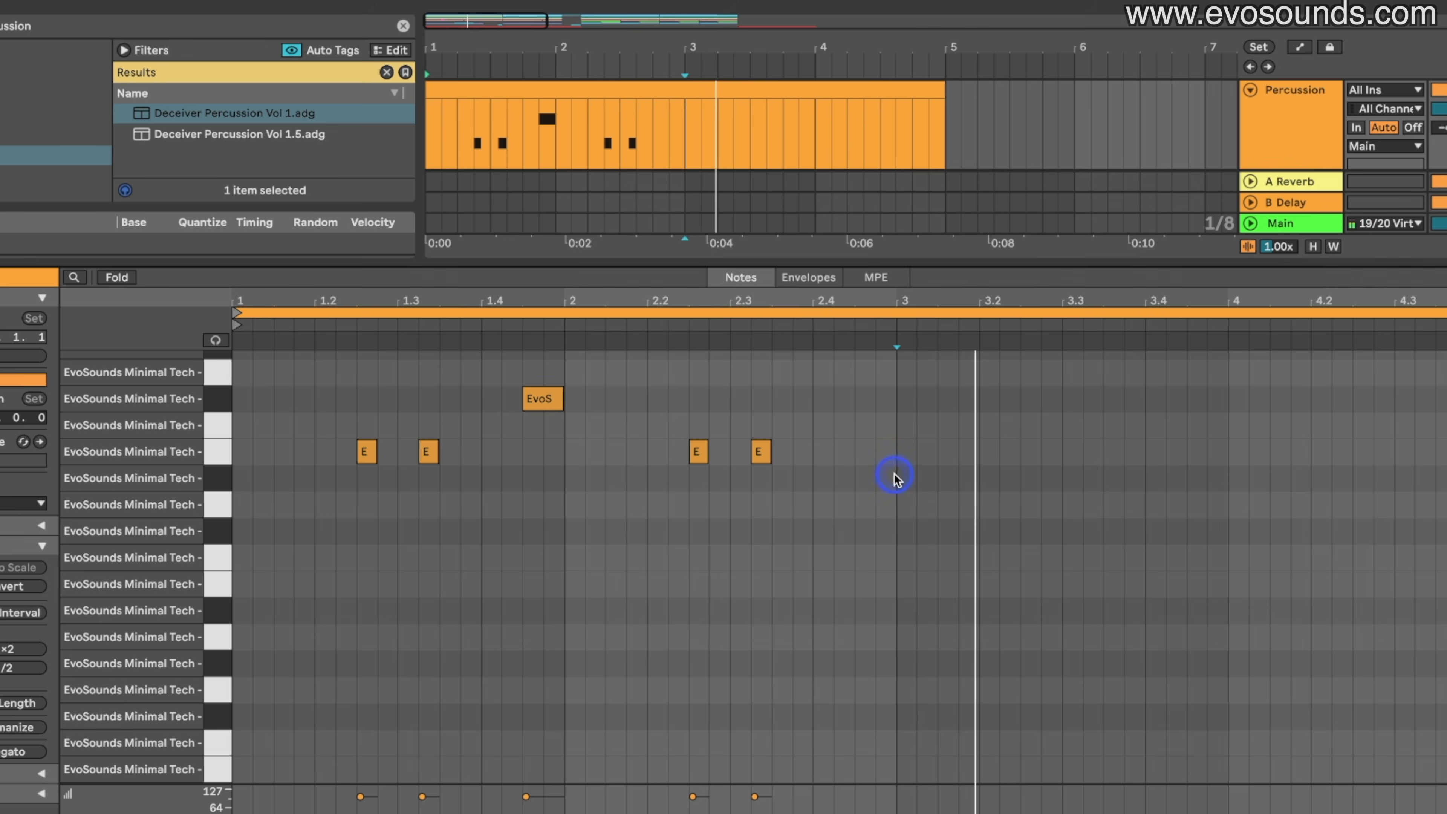
- Duplicate the two-bar percussion pattern into bars 3 and 4 of the clip
{"action": "key", "text": "ctrl+a"}
{"action": "key", "text": "ctrl+d"}
{"action": "left_click", "coordinate": [968, 383]}
{"action": "key", "text": "space"}
- Lower the higher percussion note at 3.4.3 by six rows, audition the pattern, and add another hit in bar 4
{"action": "left_click", "coordinate": [1202, 401]}
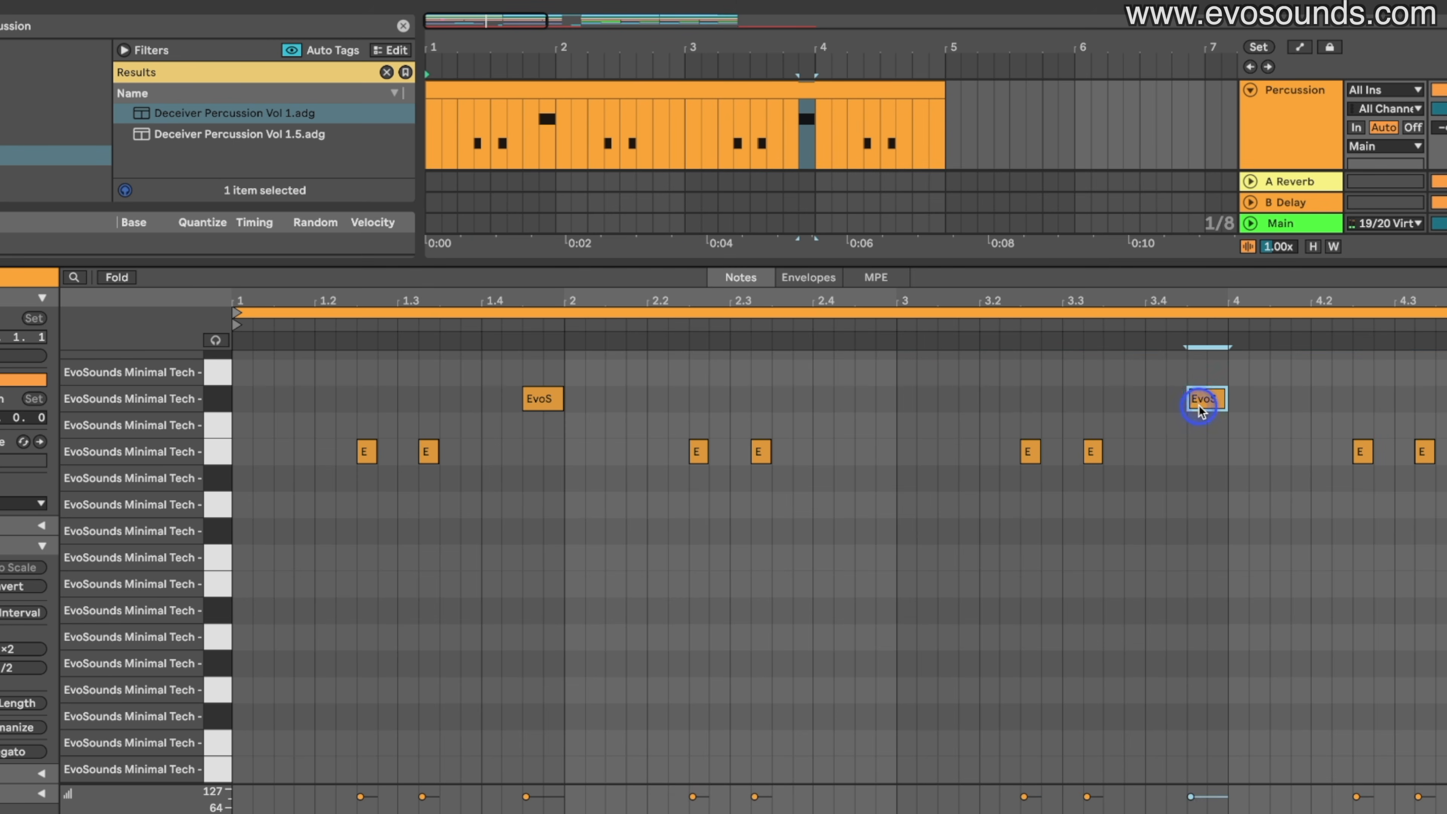
{"action": "key", "text": "Down"}
{"action": "key", "text": "Down"}
{"action": "key", "text": "Down"}
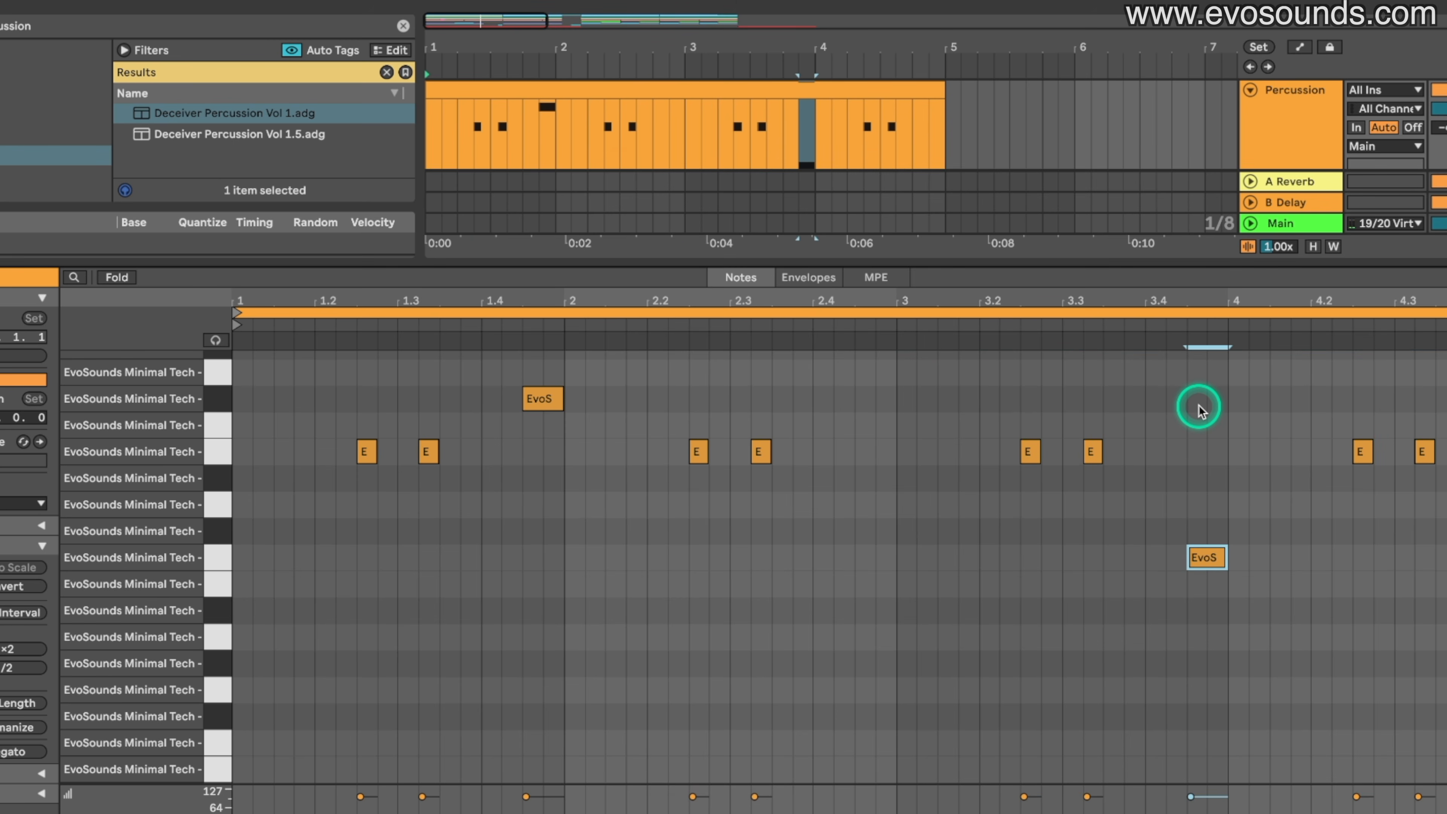
{"action": "key", "text": "space"}
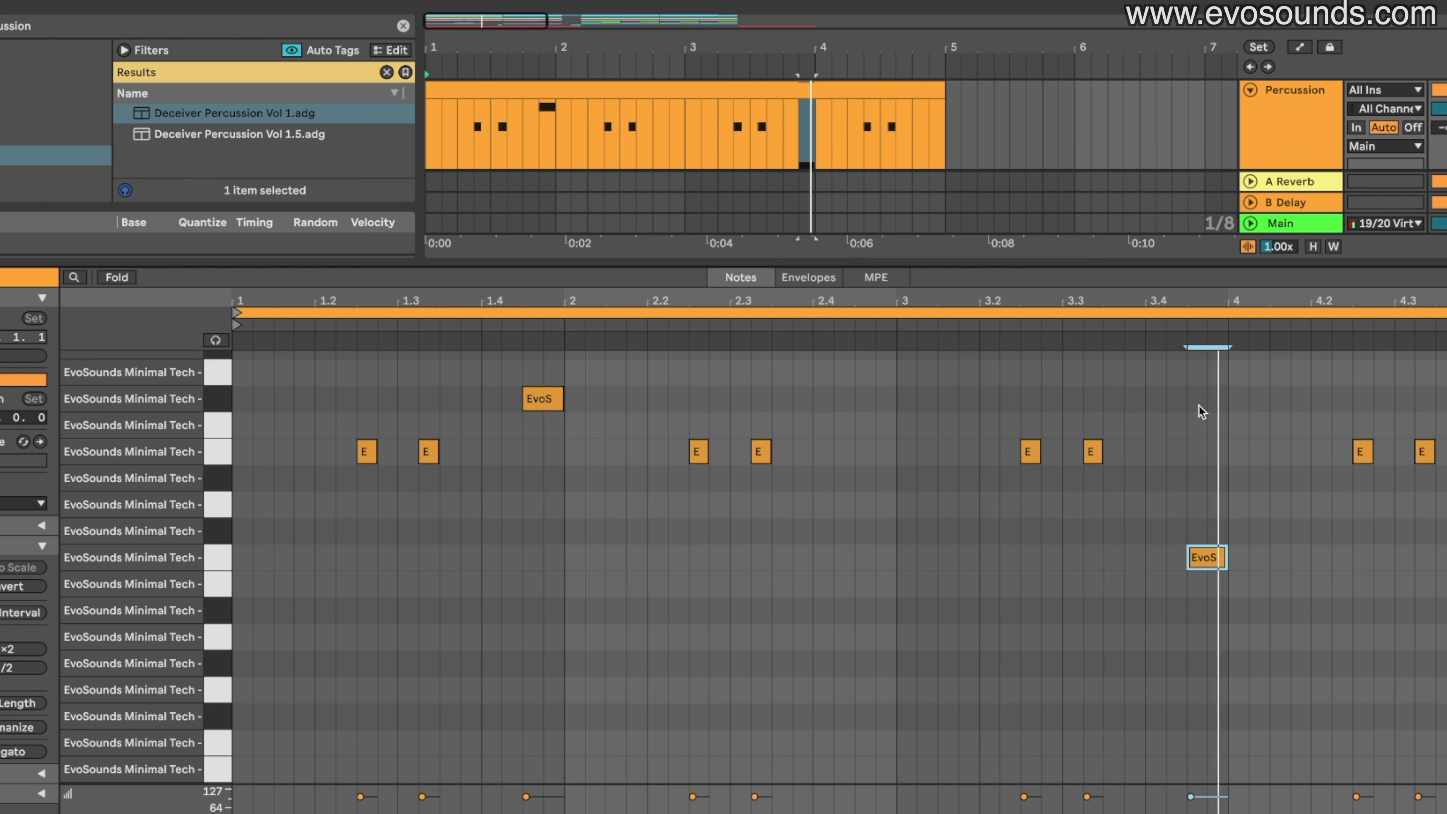
{"action": "double_click", "coordinate": [1445, 504]}
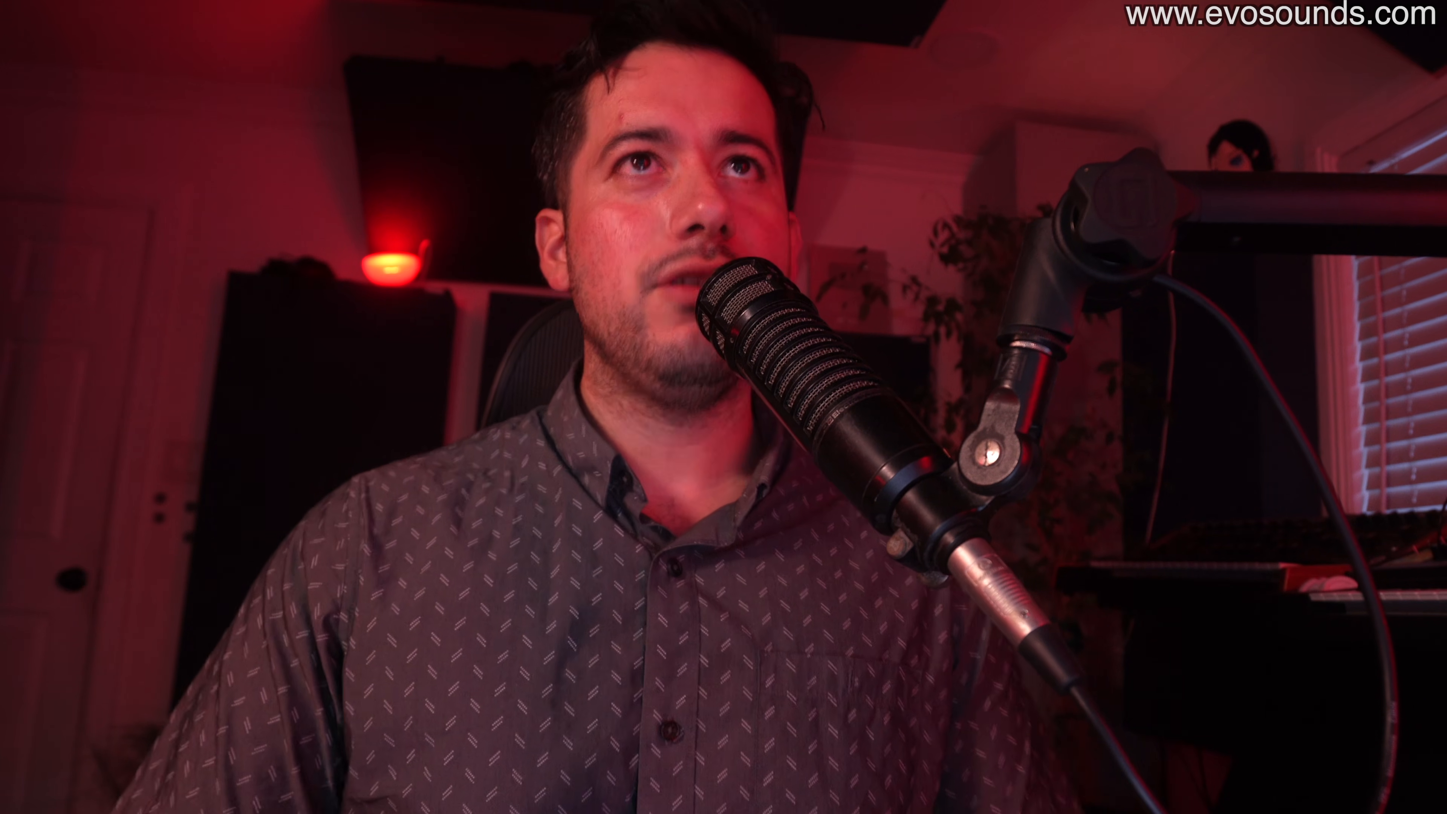
- Load the BA - Destruction Of Bou preset from the Allstars Vol 2 user folder into Serum
{"action": "left_click", "coordinate": [471, 122]}
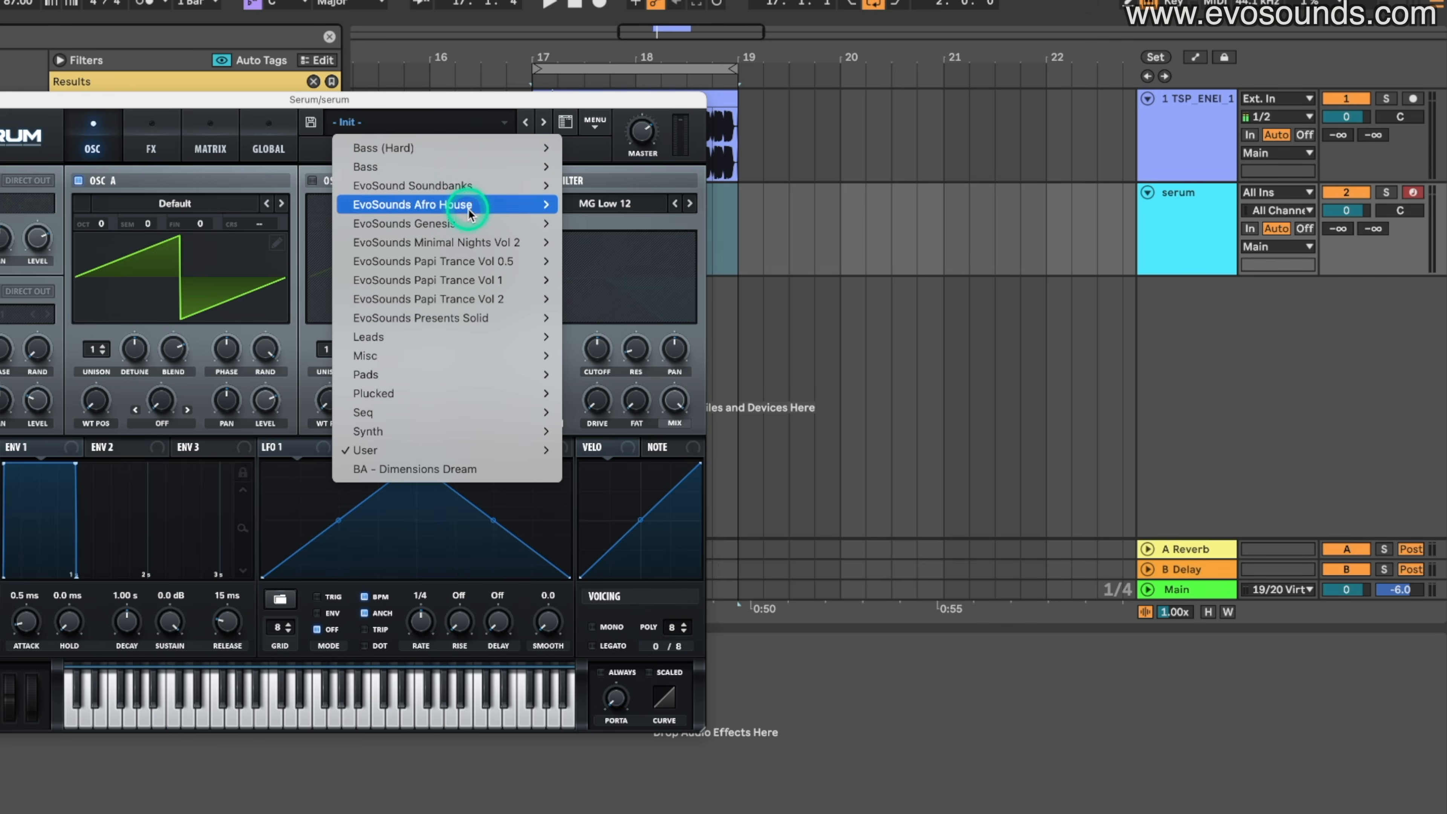
{"action": "mouse_move", "coordinate": [478, 228]}
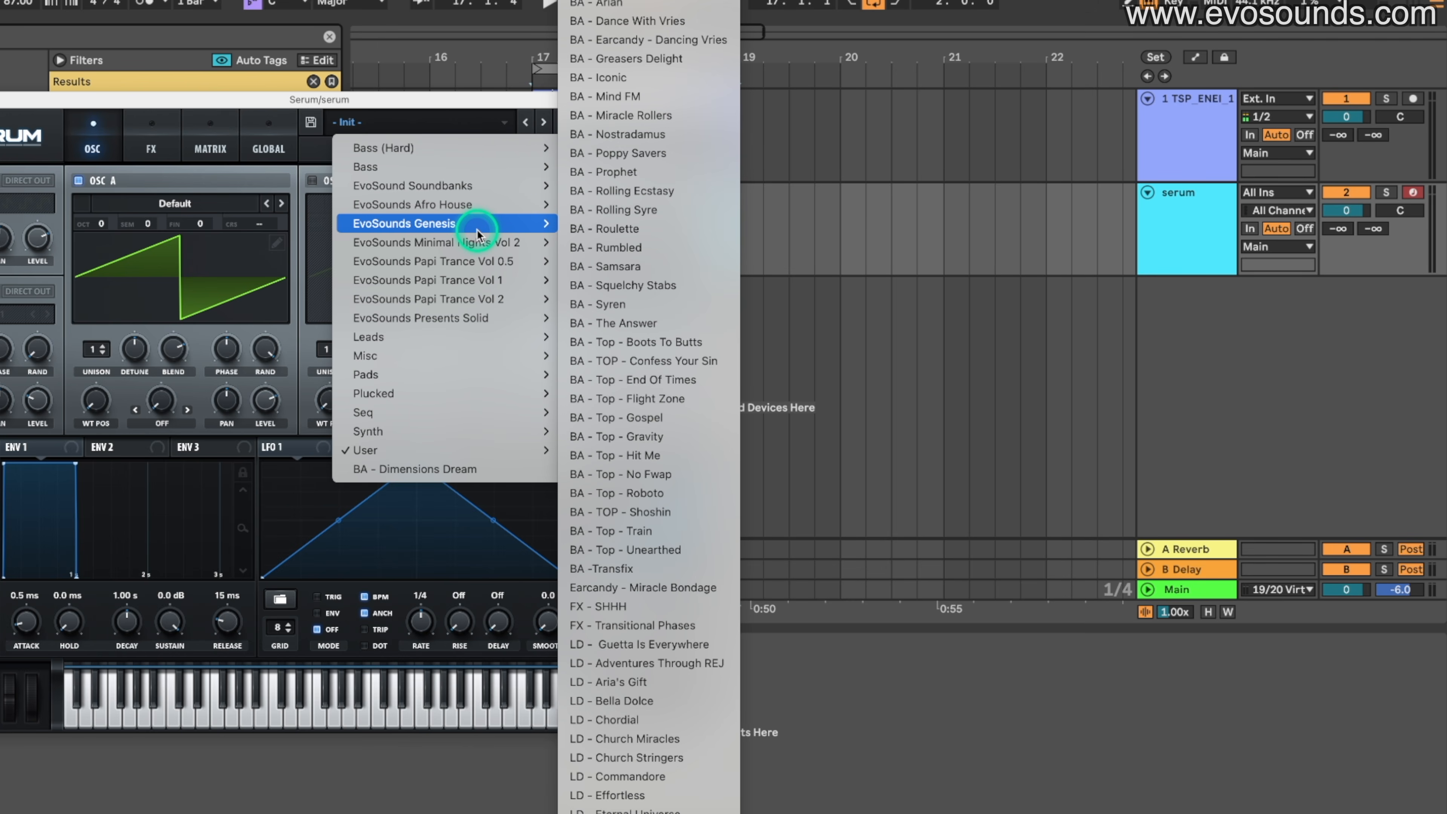
{"action": "mouse_move", "coordinate": [419, 450]}
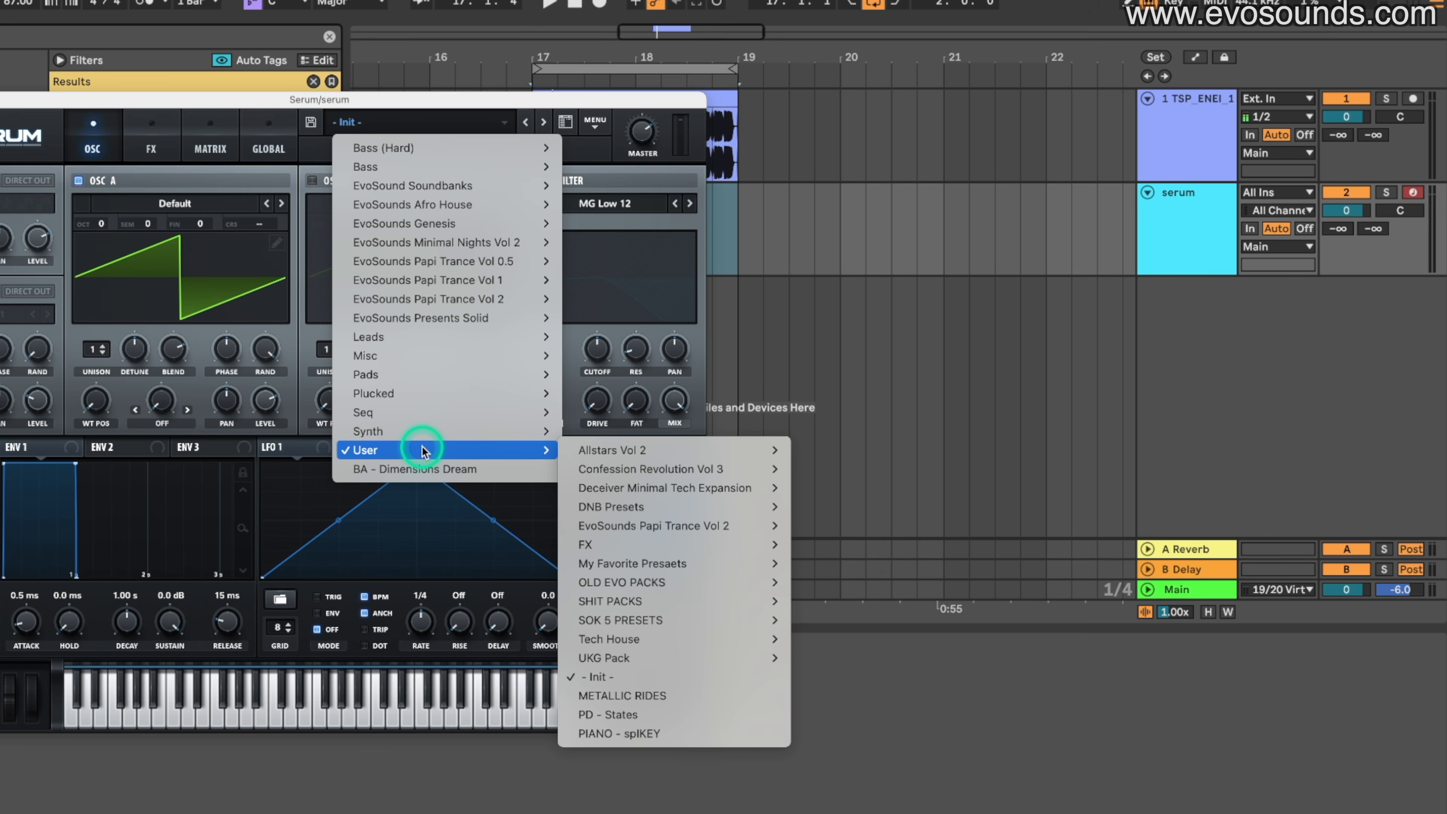
{"action": "mouse_move", "coordinate": [646, 450]}
{"action": "scroll", "coordinate": [853, 459], "scroll_direction": "down", "scroll_amount": 5}
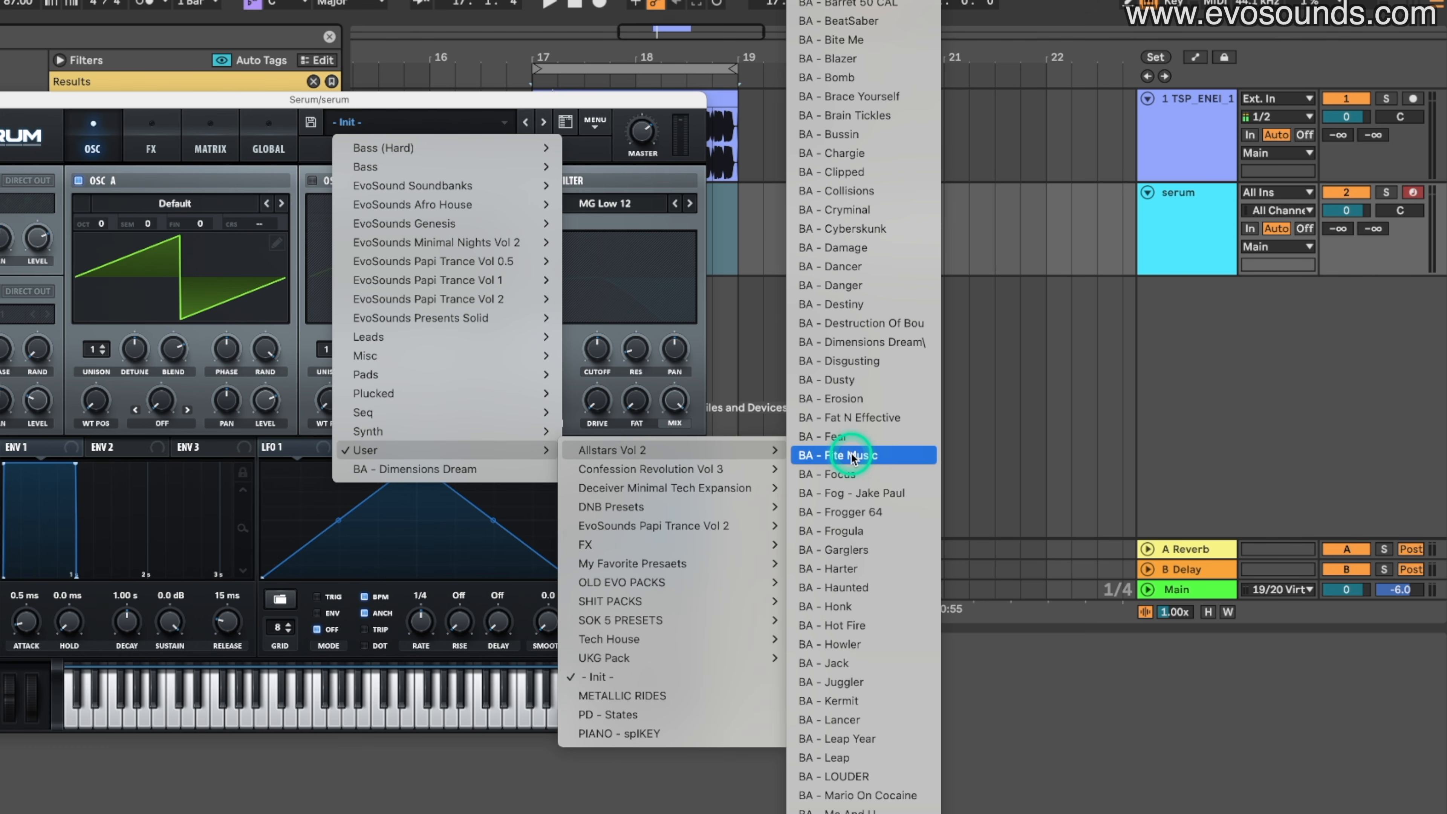
{"action": "left_click", "coordinate": [854, 323]}
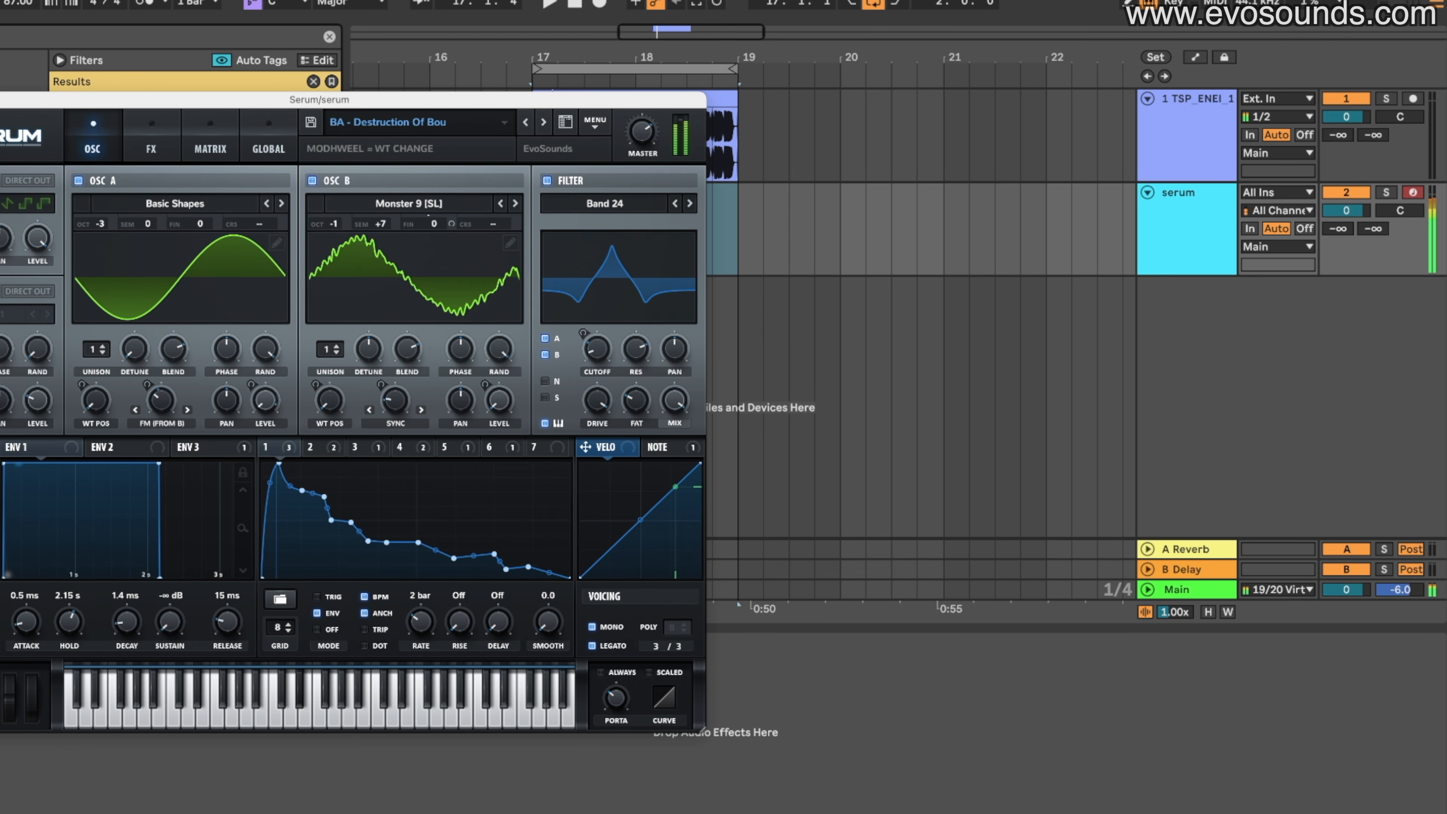
- Hide the Serum window, create a half-bar MIDI clip at bar 17 on the serum track, and enlarge its note editor
{"action": "key", "text": "super+alt+p"}
{"action": "mouse_move", "coordinate": [564, 261]}
{"action": "left_mouse_down"}
{"action": "mouse_move", "coordinate": [595, 246]}
{"action": "mouse_move", "coordinate": [520, 225]}
{"action": "left_mouse_up"}
{"action": "key", "text": "shift+super+m"}
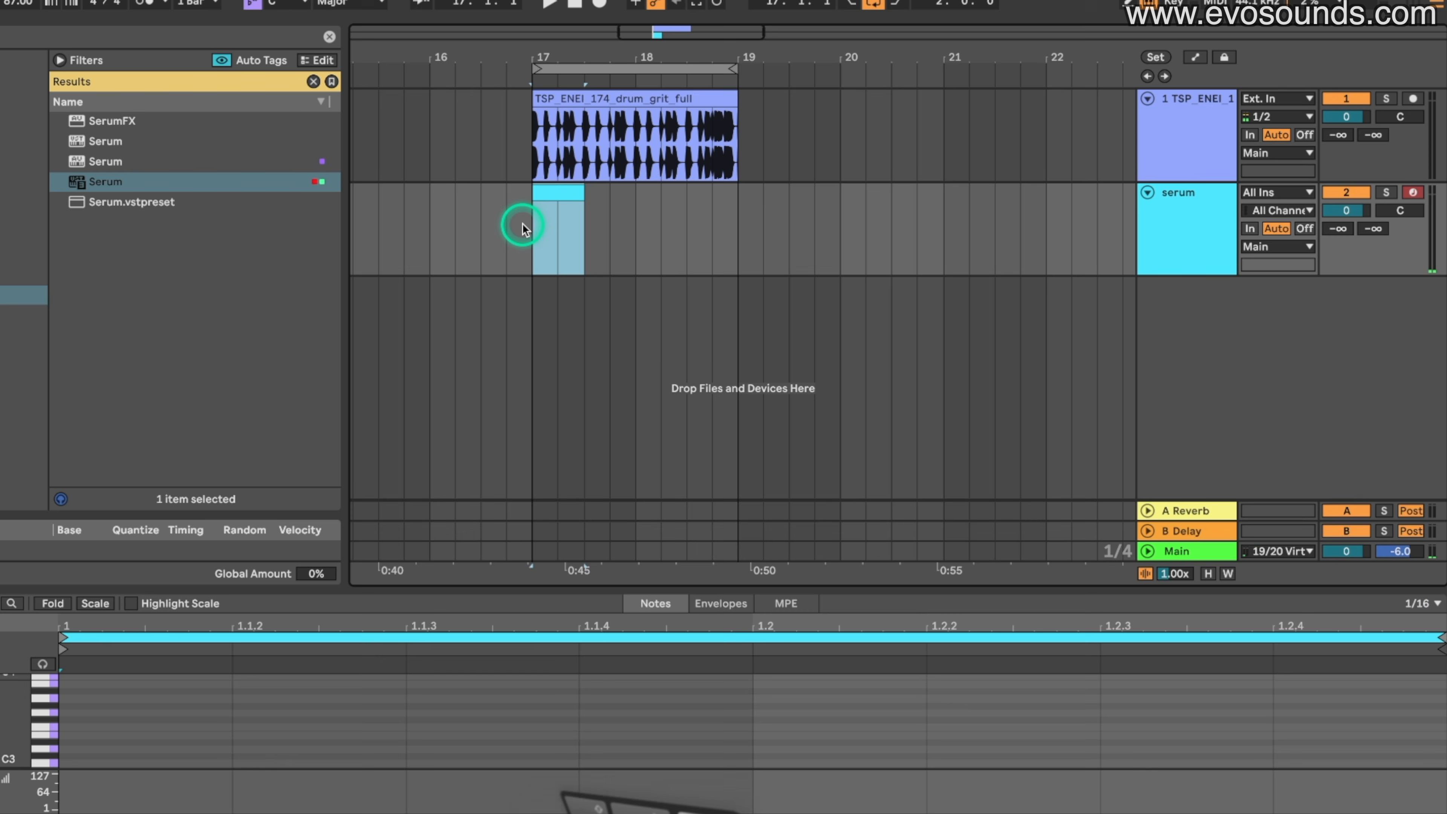
{"action": "left_click_drag", "start_coordinate": [333, 590], "coordinate": [368, 413]}
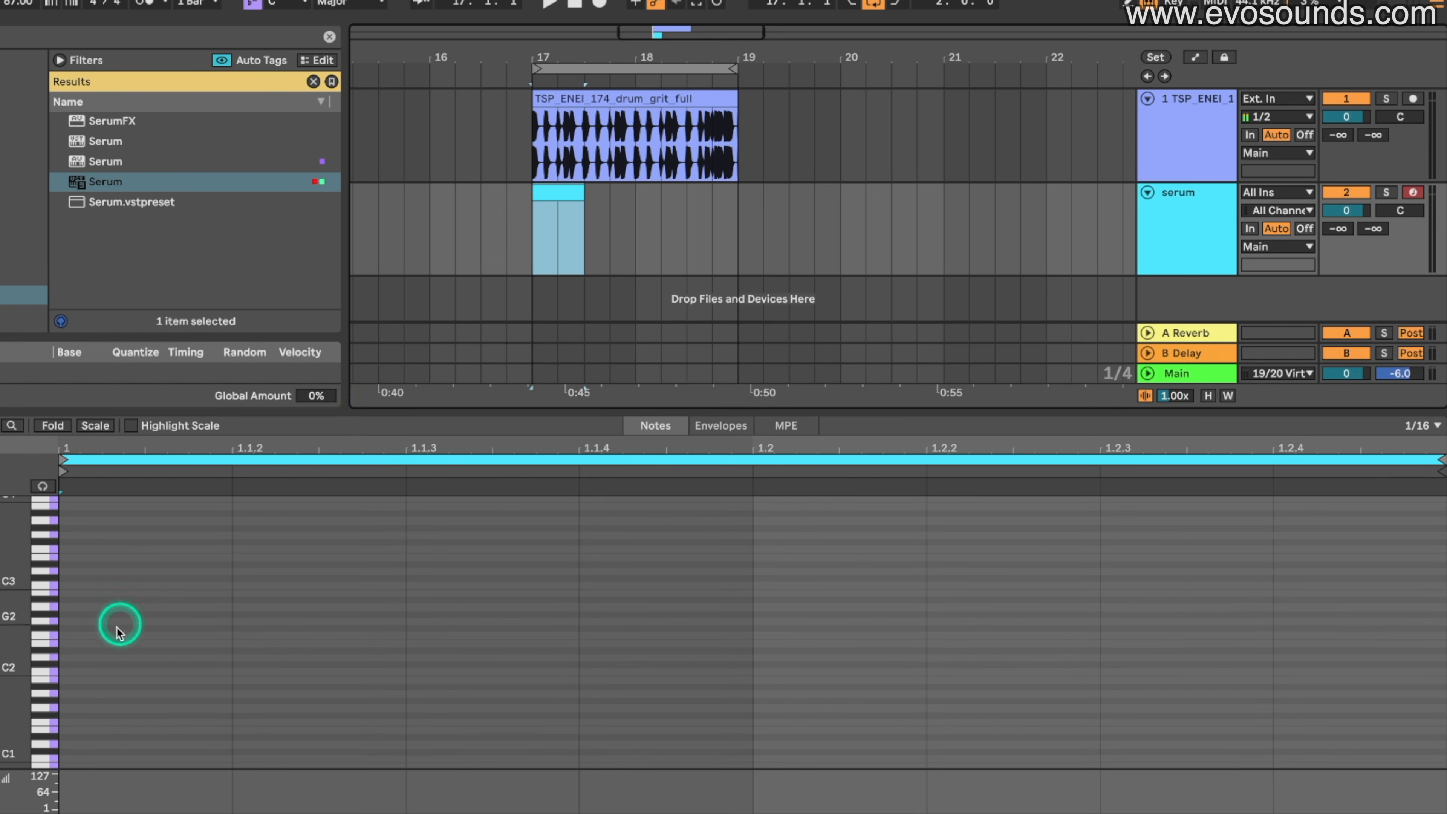
{"action": "key", "text": "space"}
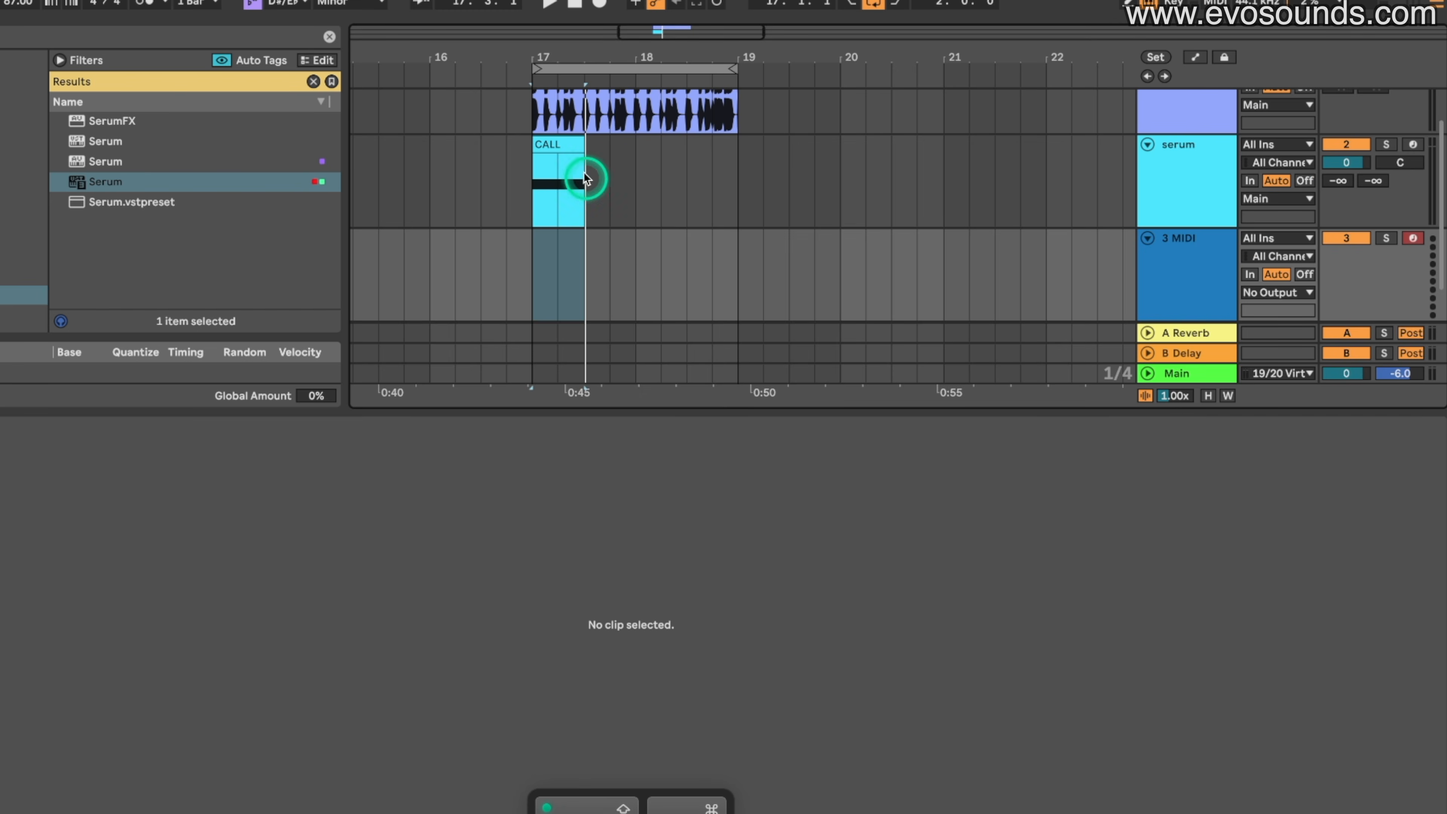
- Load Serum with the BA - Fat N Effective preset on the third track and record a response phrase following the CALL clip
{"action": "left_click", "coordinate": [564, 140]}
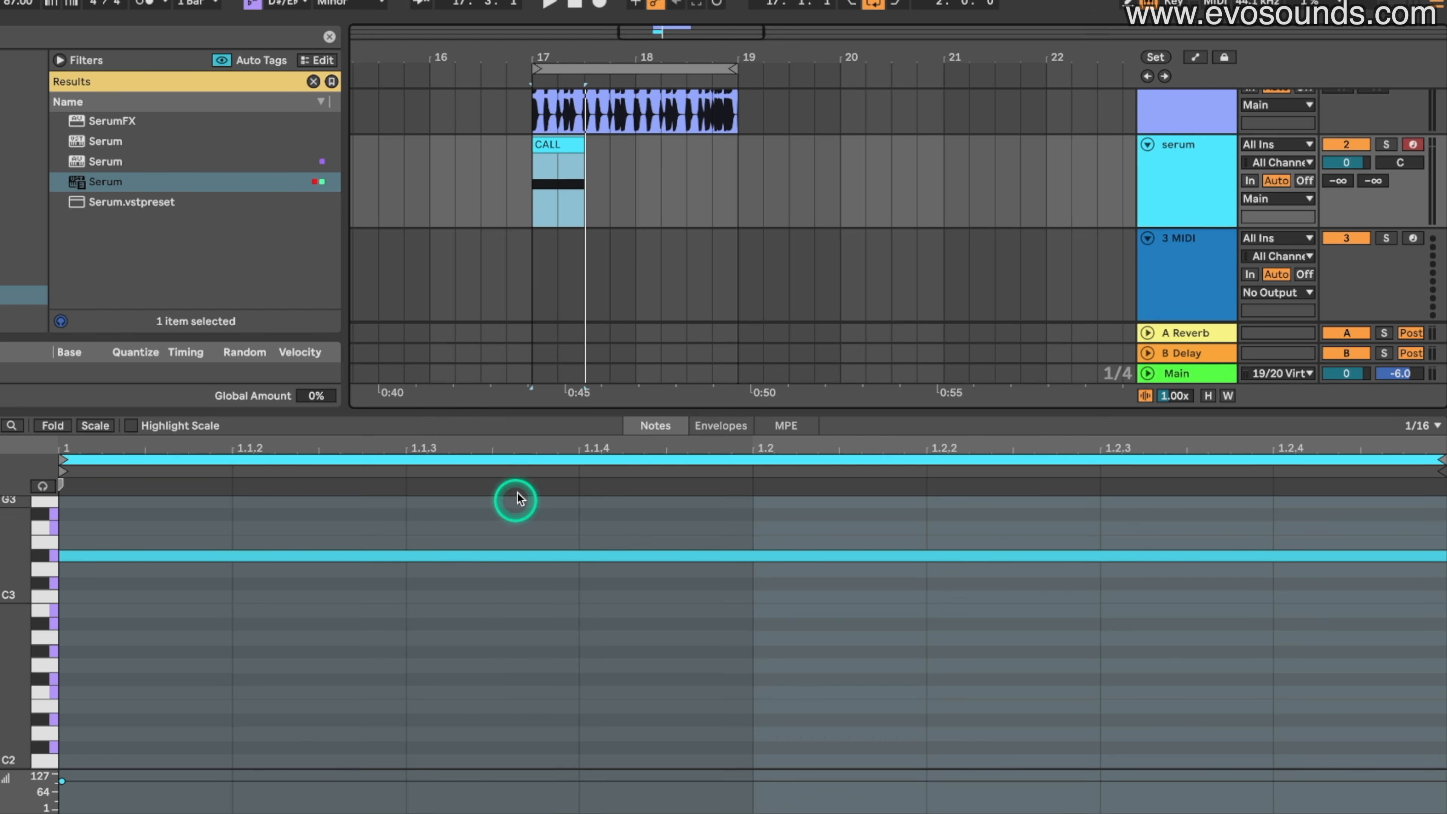
{"action": "left_click", "coordinate": [1175, 239]}
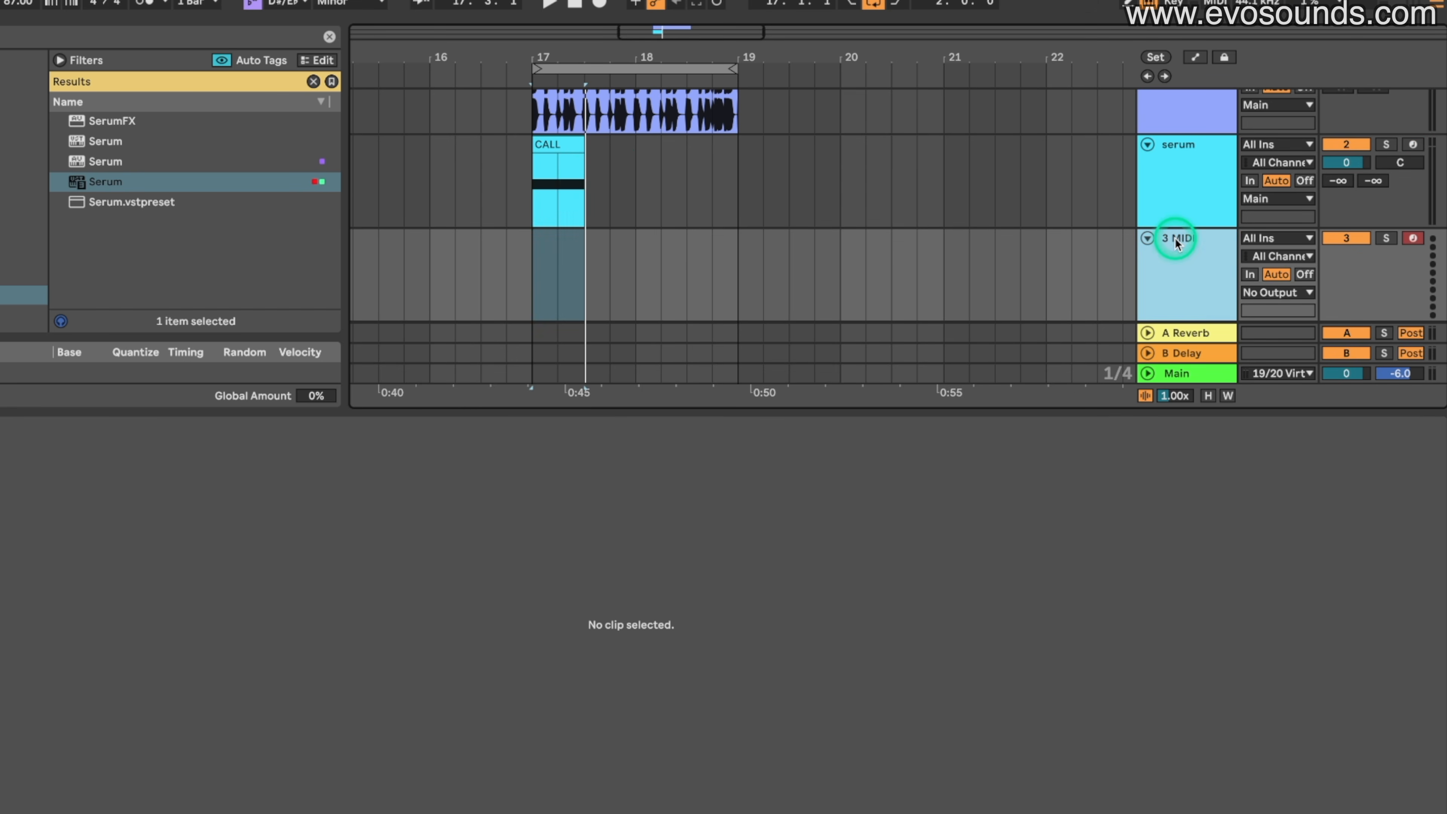
{"action": "key", "text": "super+f"}
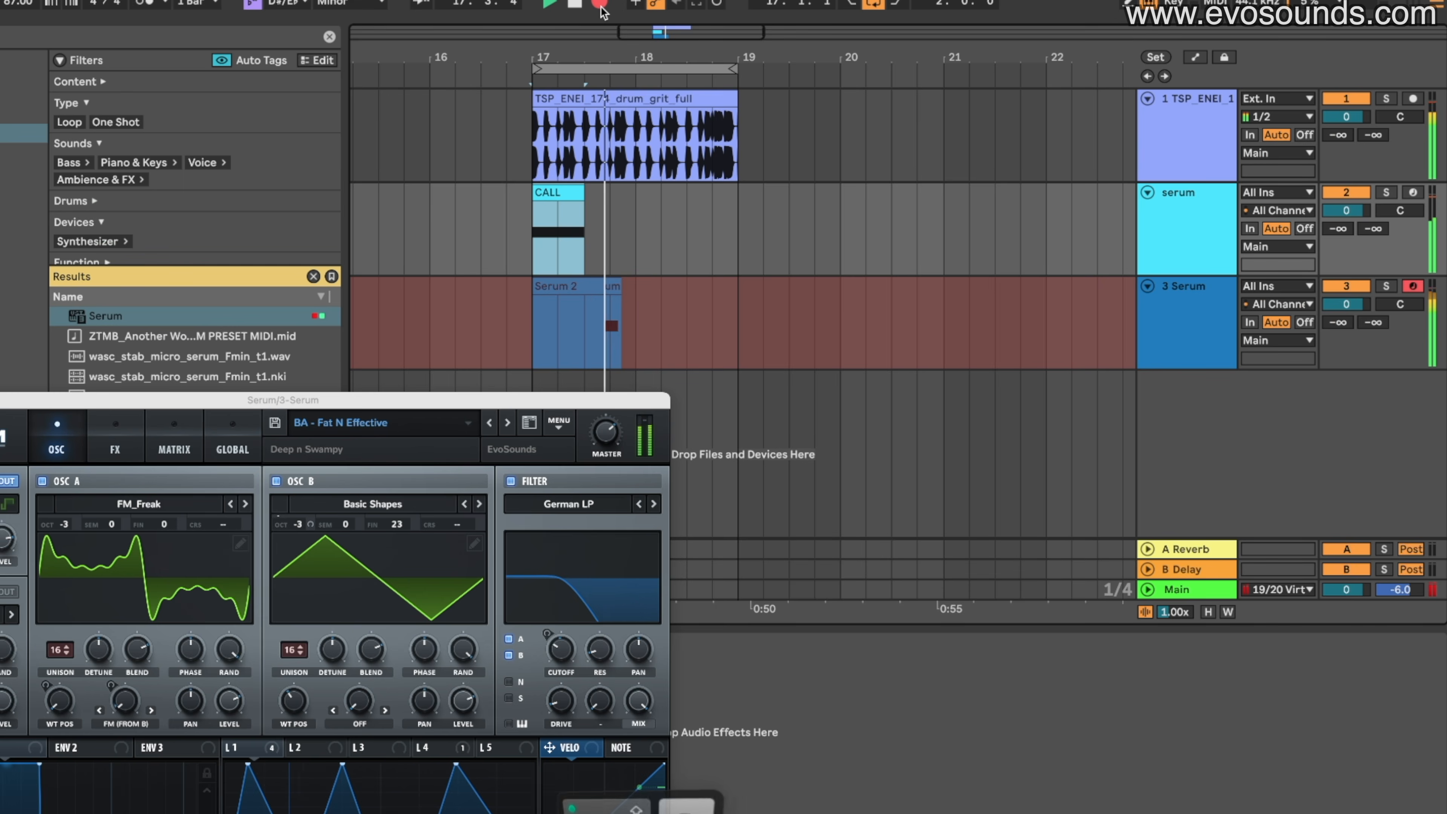
{"action": "key", "text": "d"}
{"action": "key", "text": "space"}
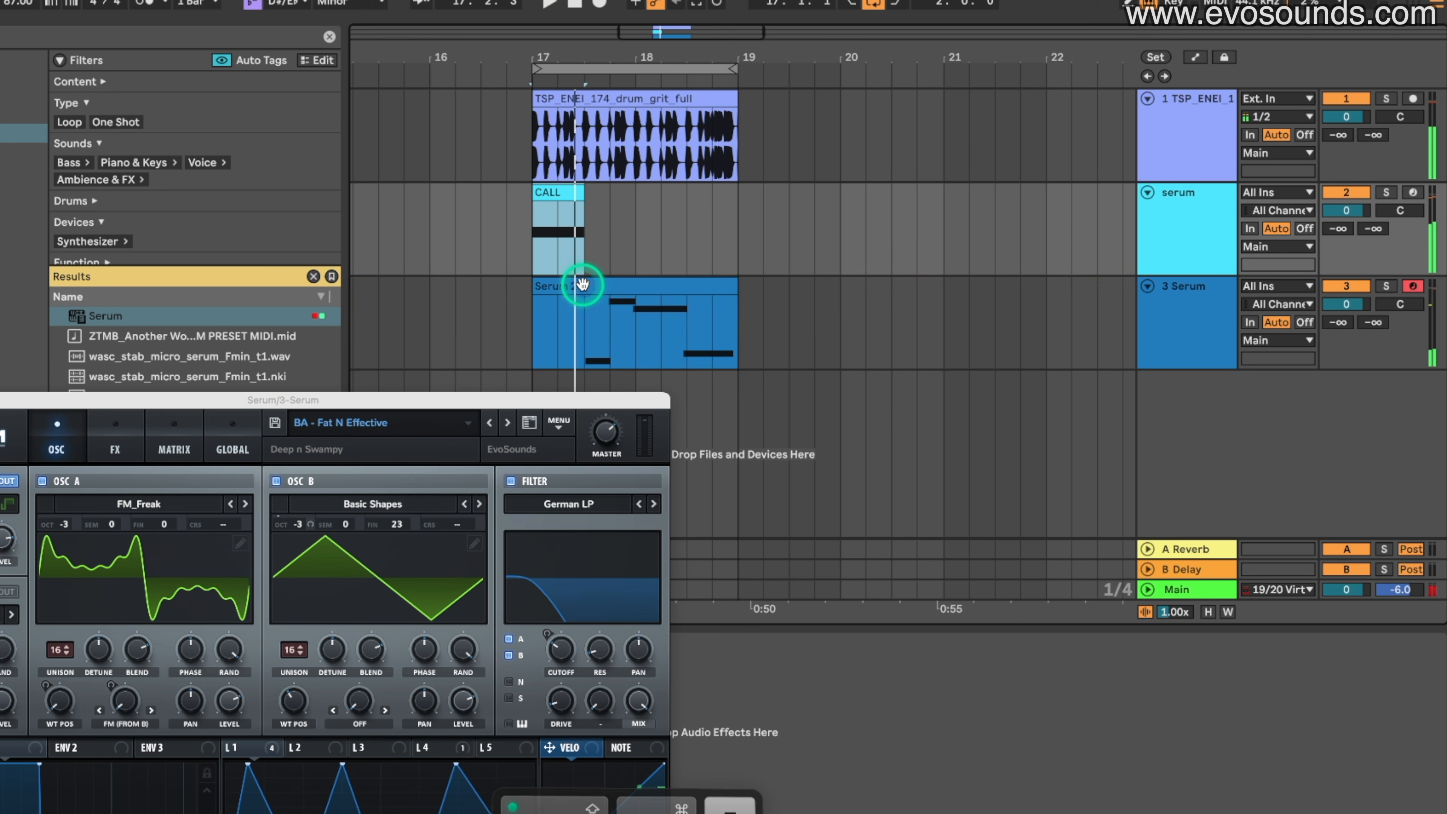
- Show automation on the third track and ramp up Serum's LFO RATE during the last note of the response clip
{"action": "left_click", "coordinate": [583, 283]}
{"action": "double_click", "coordinate": [574, 282]}
{"action": "key", "text": "a"}
- Extend the loop to bar 21 and repeat the drum loop and CALL clip from bar 19
{"action": "left_click_drag", "start_coordinate": [733, 69], "coordinate": [929, 68]}
{"action": "scroll", "coordinate": [864, 183], "scroll_direction": "up", "scroll_amount": 2}
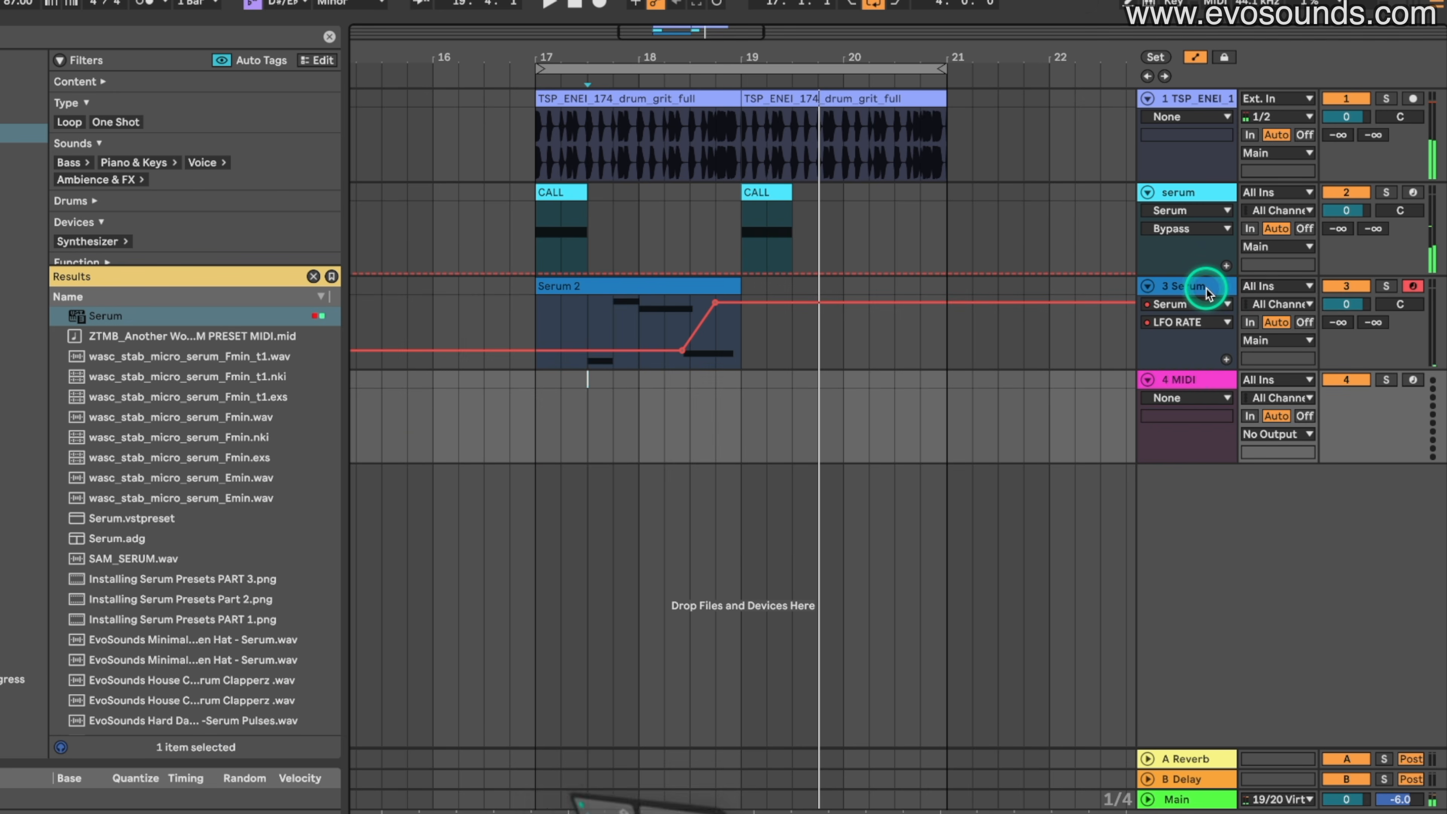
- Name the fourth MIDI track SERUM and load a Serum instrument on it
{"action": "left_click", "coordinate": [1184, 379]}
{"action": "type", "text": "SERUM"}
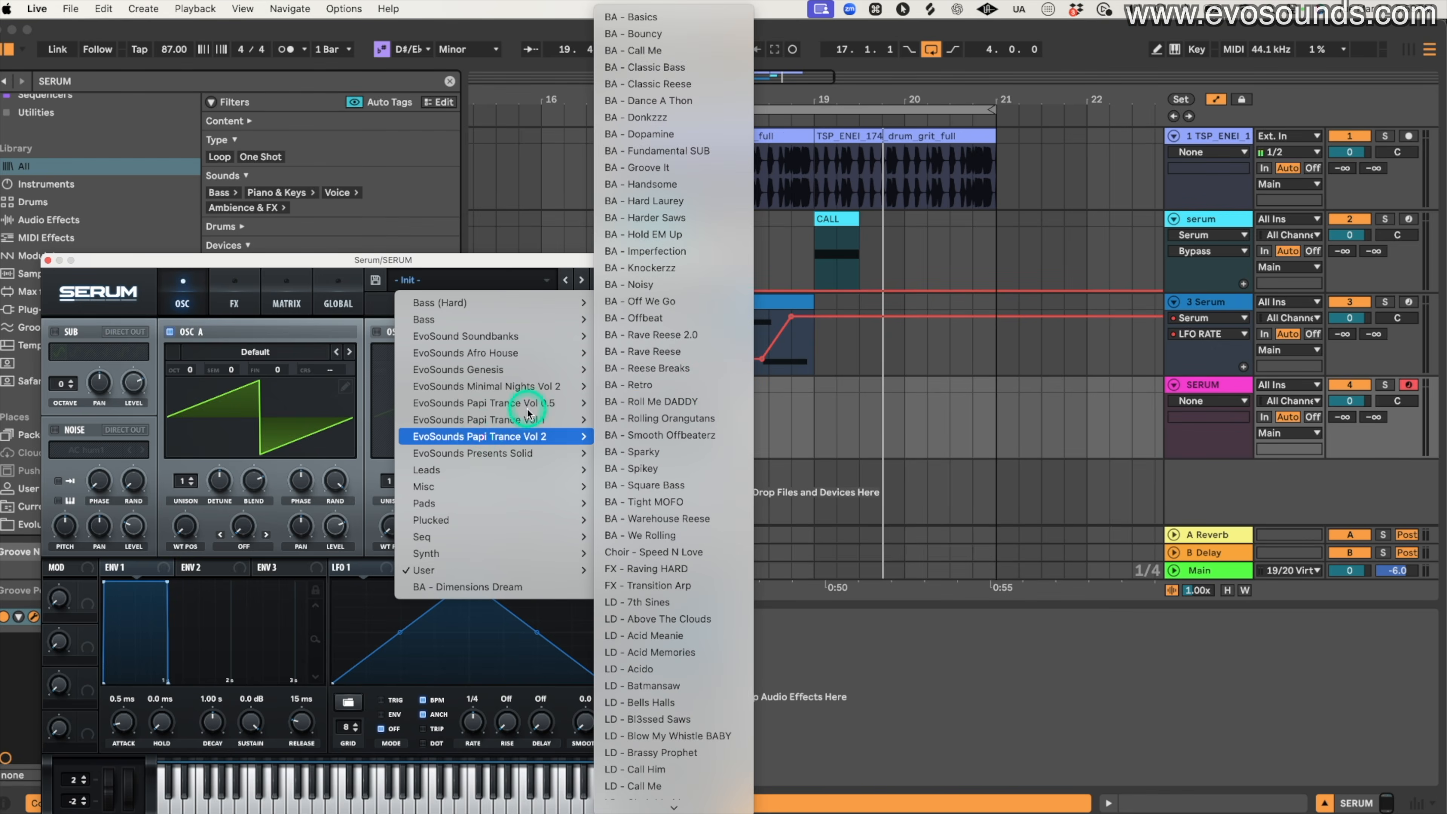
{"action": "left_click", "coordinate": [872, 400]}
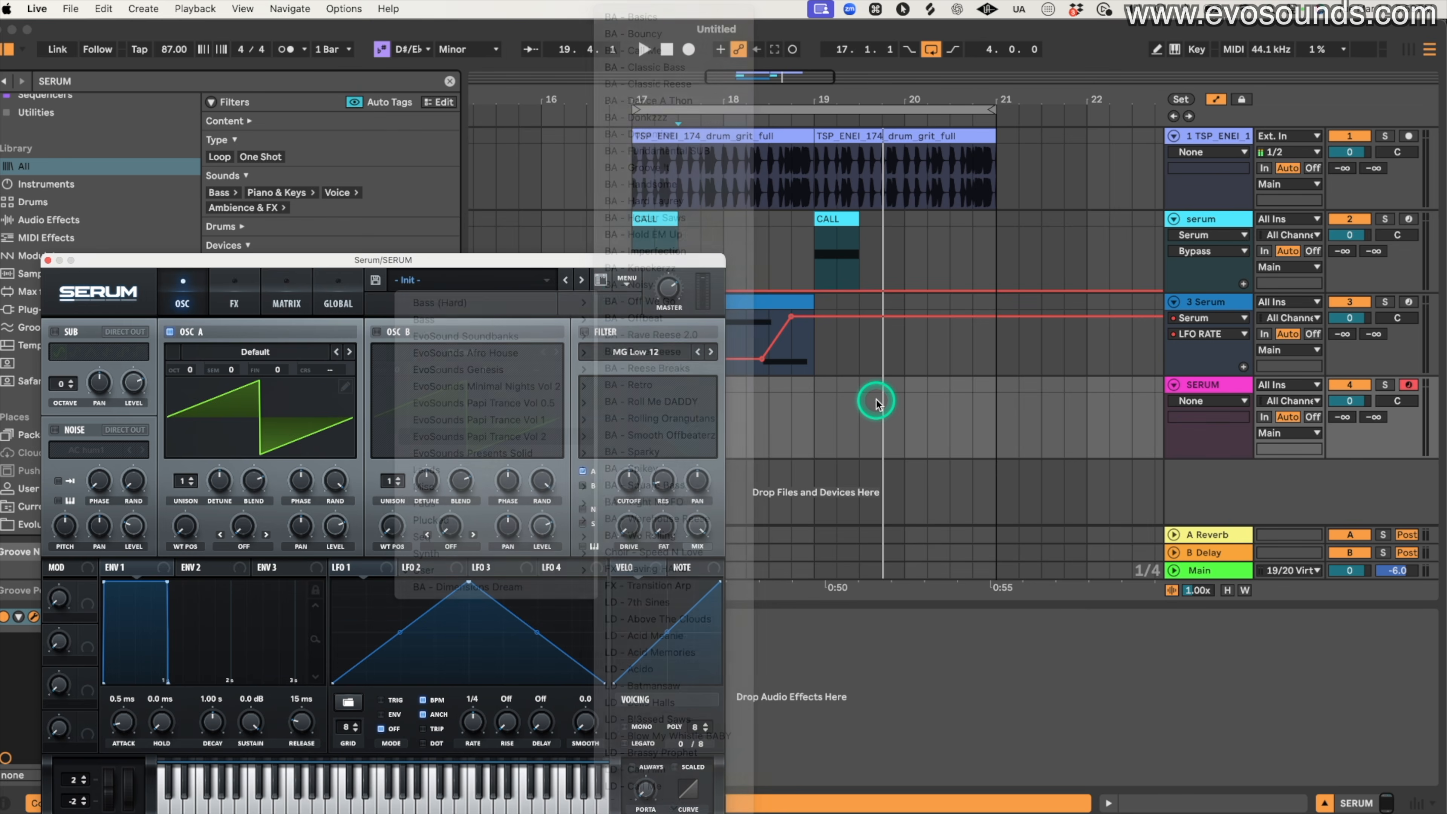
{"action": "left_click", "coordinate": [719, 299]}
- Browse the bass presets in the Allstars Vol 2 user folder for the new Serum instance
{"action": "left_click", "coordinate": [495, 288]}
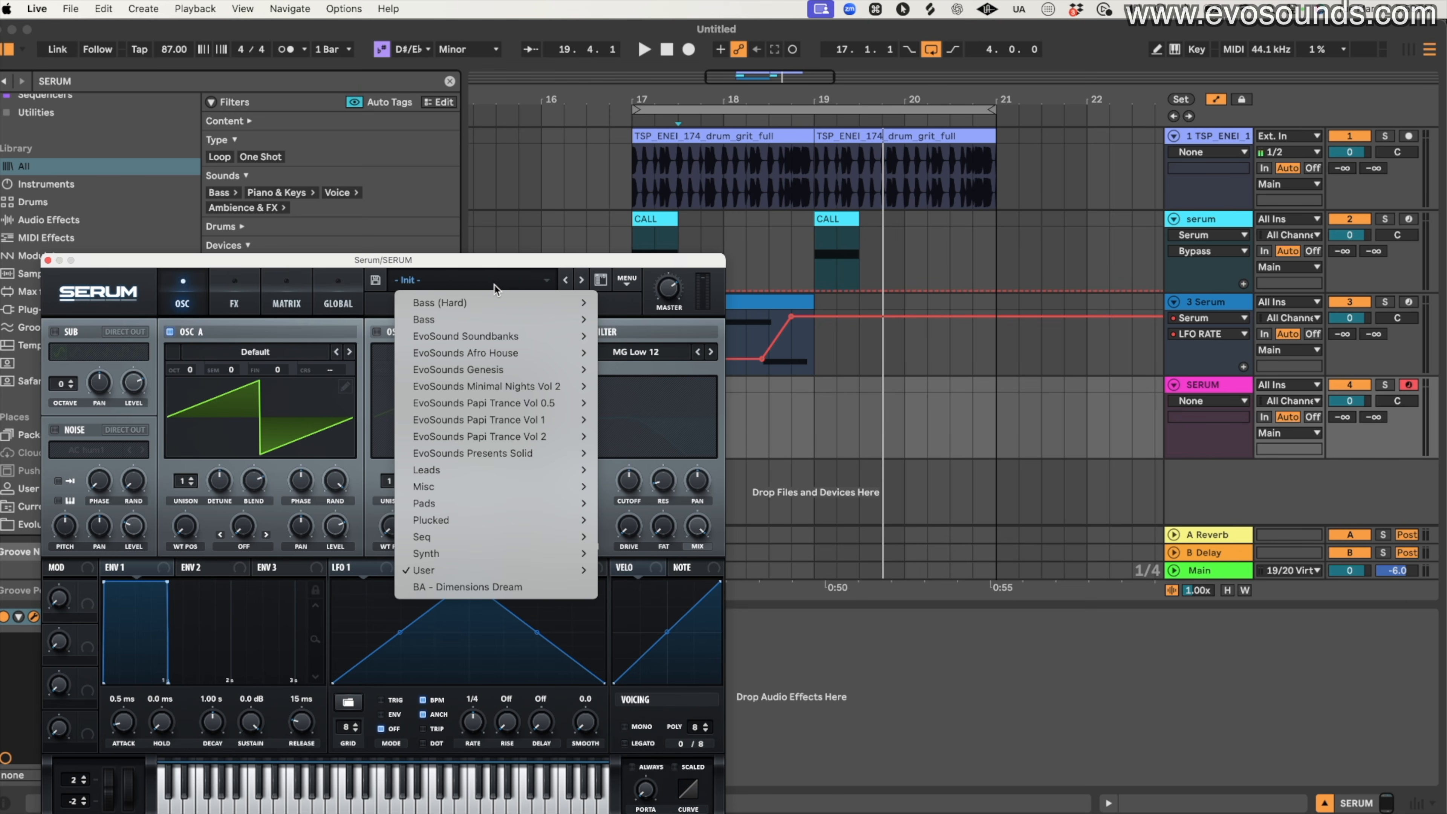
{"action": "left_click", "coordinate": [538, 571]}
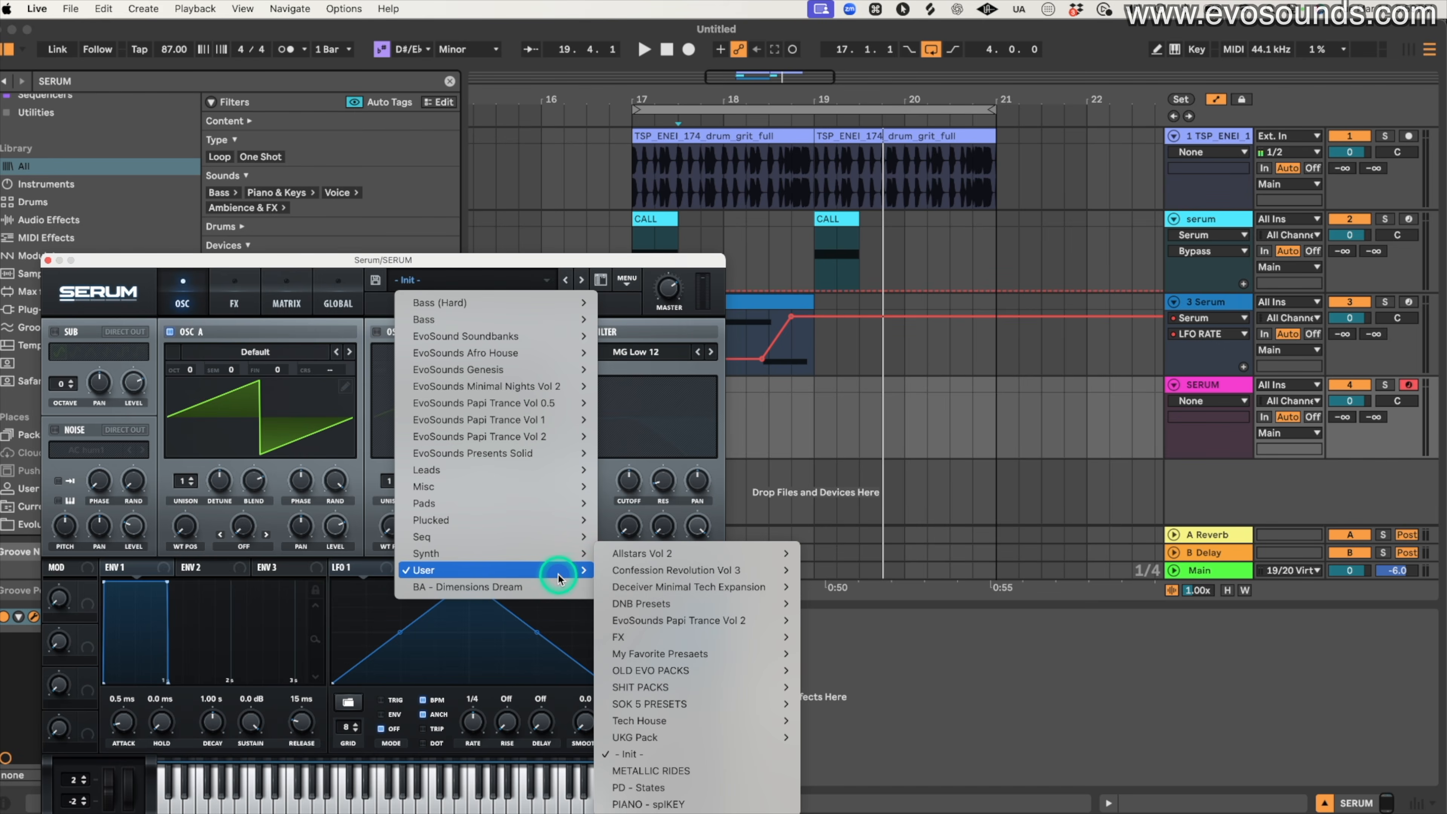
{"action": "left_click", "coordinate": [635, 566]}
{"action": "left_click", "coordinate": [632, 553]}
{"action": "left_click", "coordinate": [840, 551]}
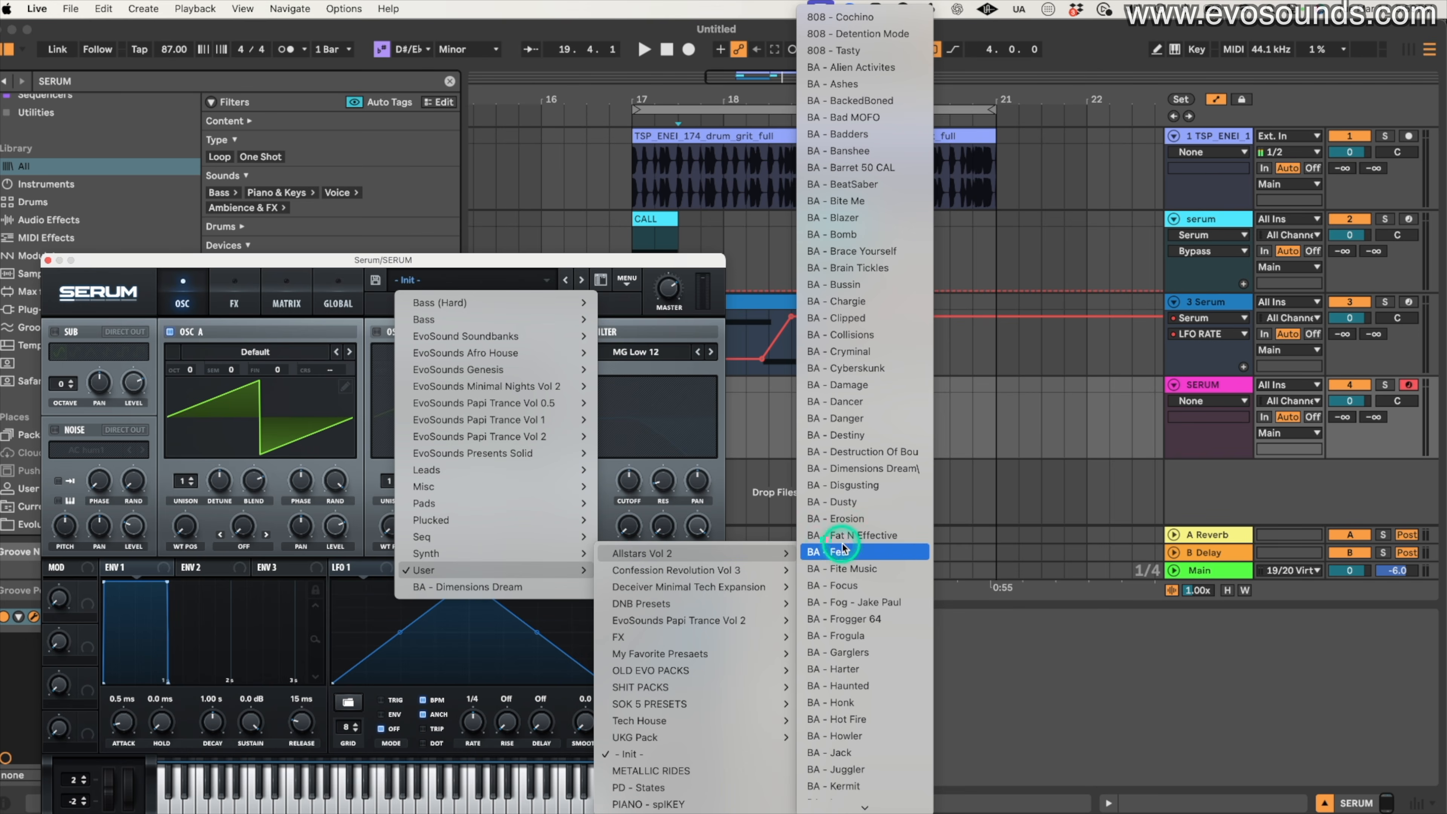